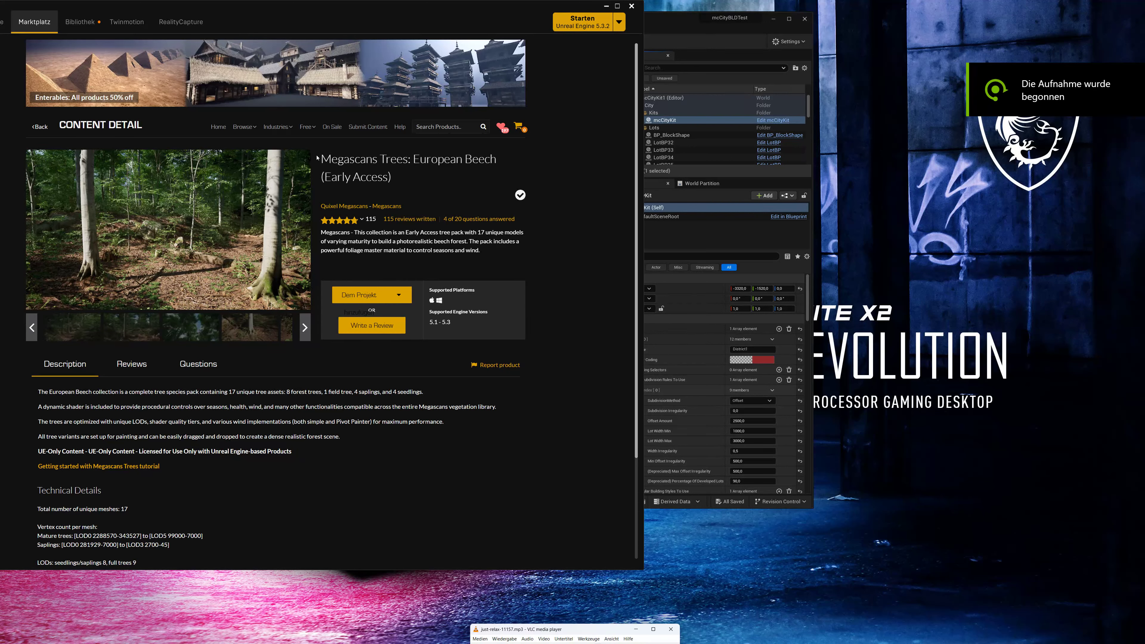
# Step: Browse the European Beech pack's gallery images, then minimize the Epic Games Launcher
pyautogui.moveTo(321, 159); pyautogui.dragTo(472, 158)
pyautogui.click(136, 322)
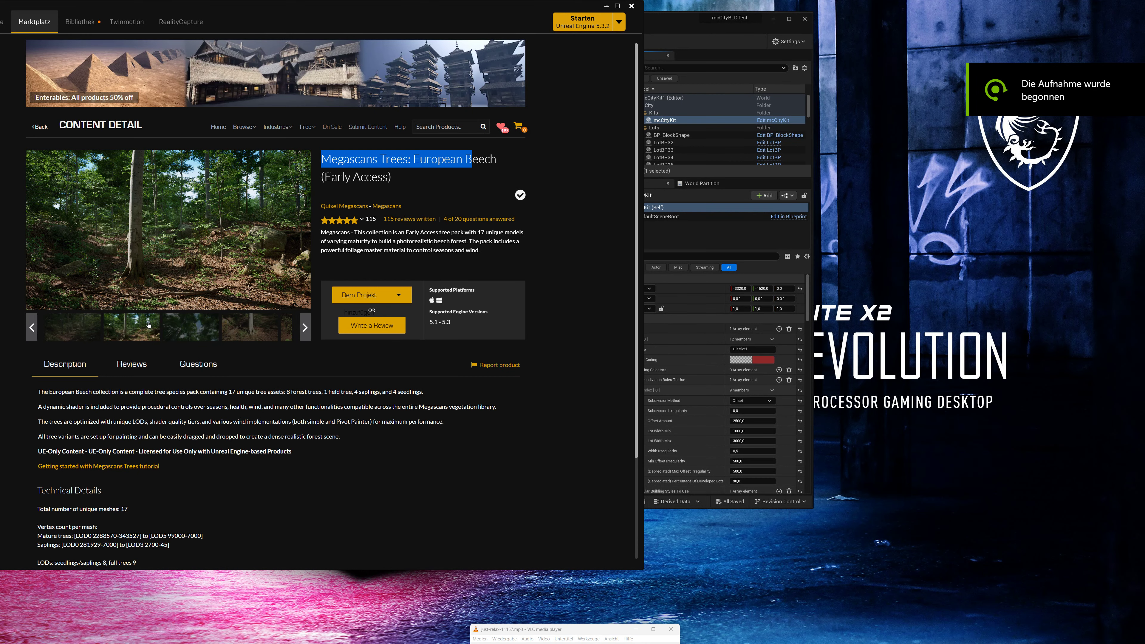
pyautogui.click(257, 331)
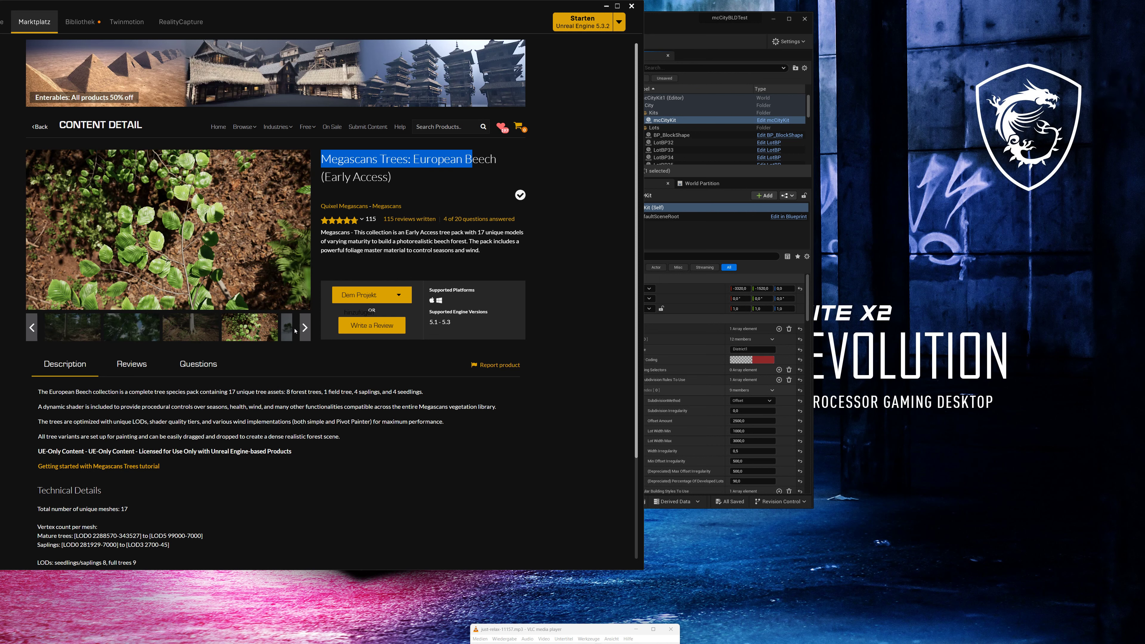
pyautogui.click(286, 327)
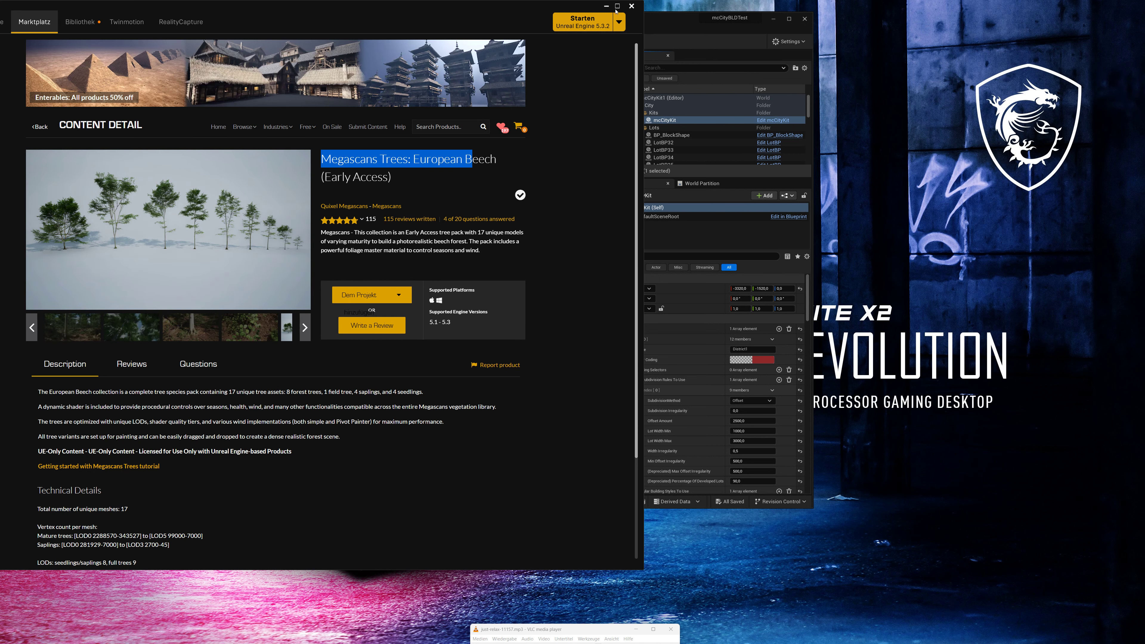
pyautogui.click(605, 6)
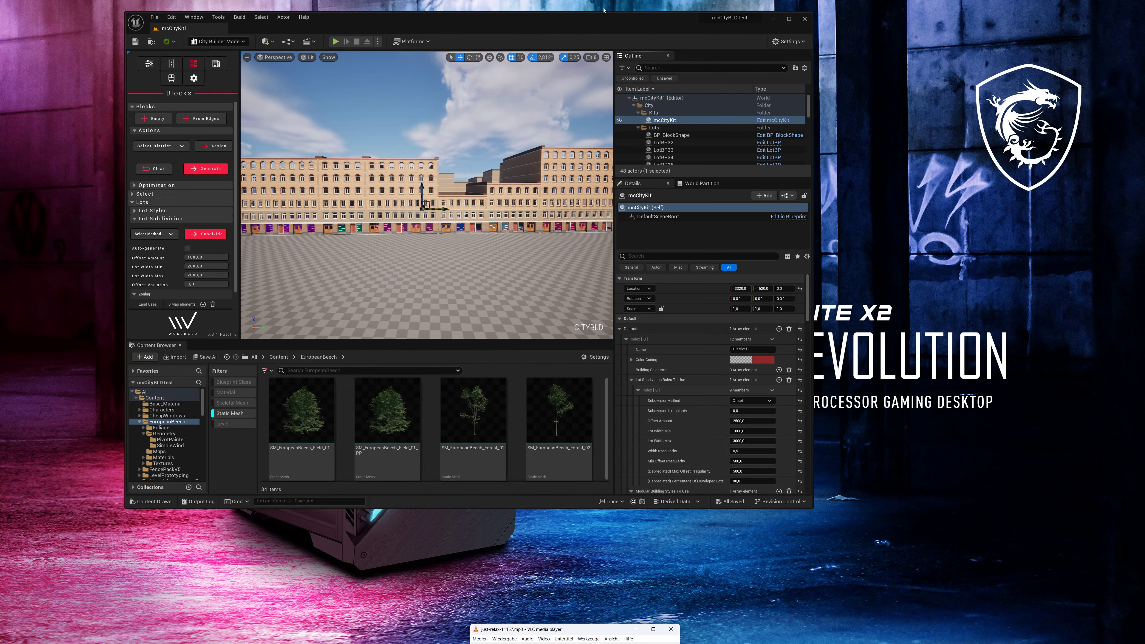
# Step: Maximize the Unreal Editor, scan the EuropeanBeech meshes, and orbit to an aerial view of the block
pyautogui.click(788, 19)
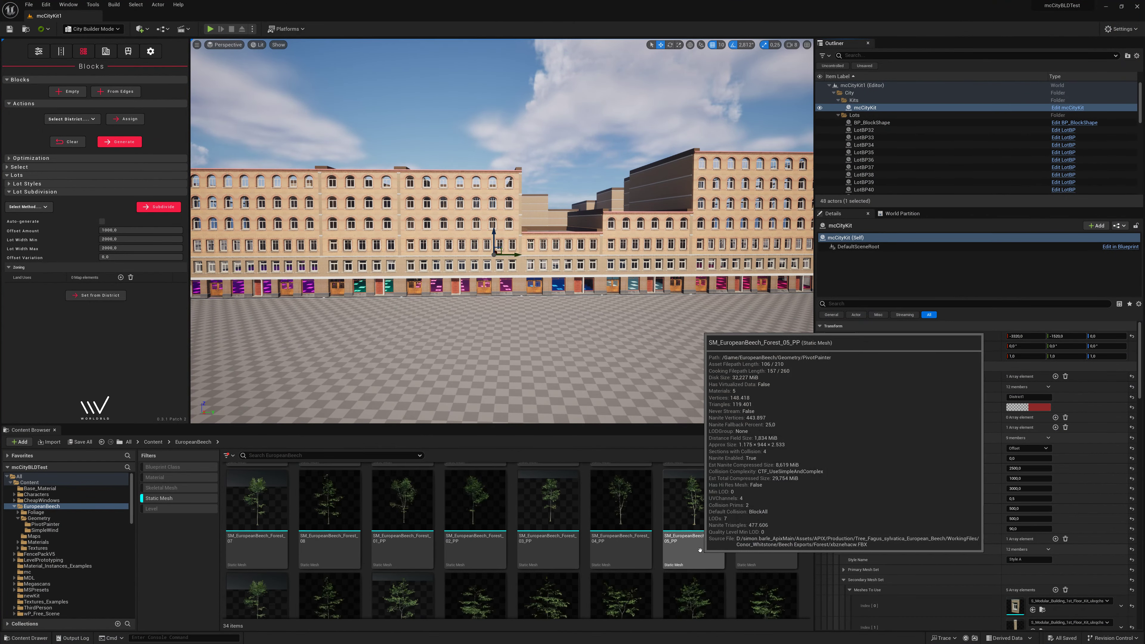
pyautogui.scroll(-1, 699, 550)
pyautogui.scroll(1, 699, 550)
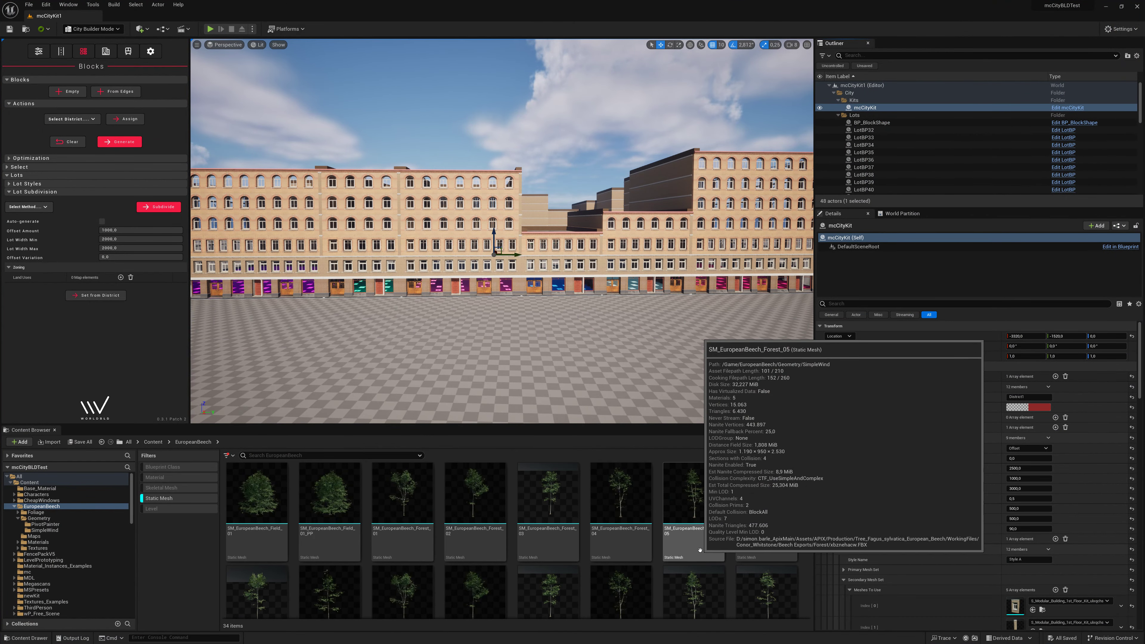
pyautogui.keyDown('alt'); pyautogui.moveTo(576, 244); pyautogui.dragTo(405, 253); pyautogui.keyUp('alt')
pyautogui.scroll(-10, 992, 412)
# Step: Scroll the Details panel and inspect the Secondary Mesh Set entries
pyautogui.scroll(-2, 991, 413)
pyautogui.scroll(-1, 991, 413)
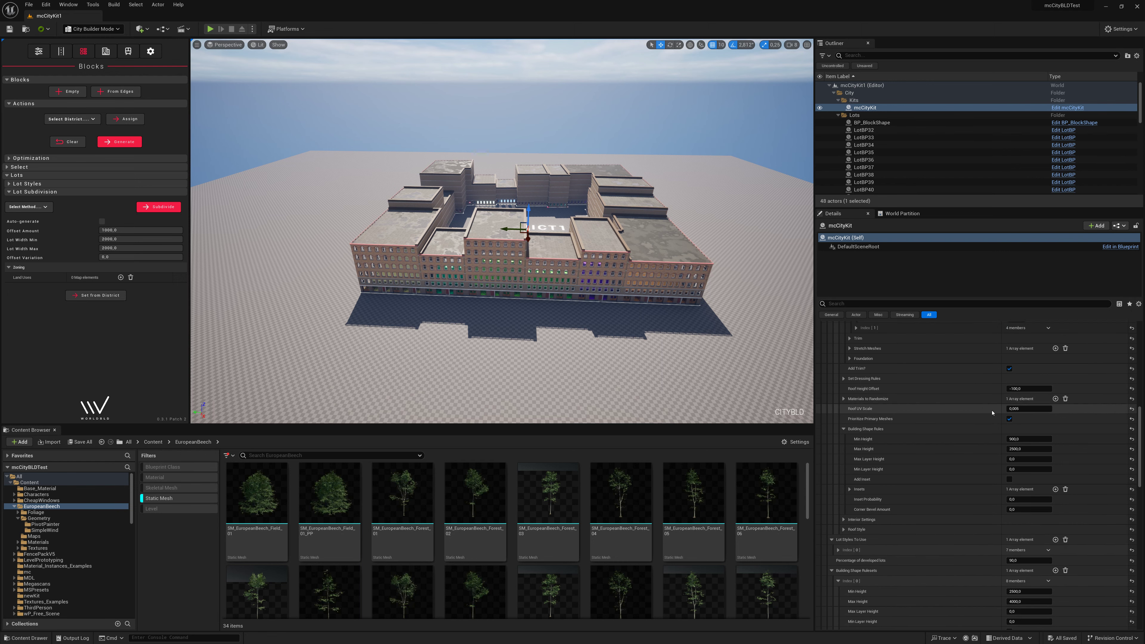
pyautogui.scroll(-1, 992, 412)
pyautogui.scroll(5, 991, 412)
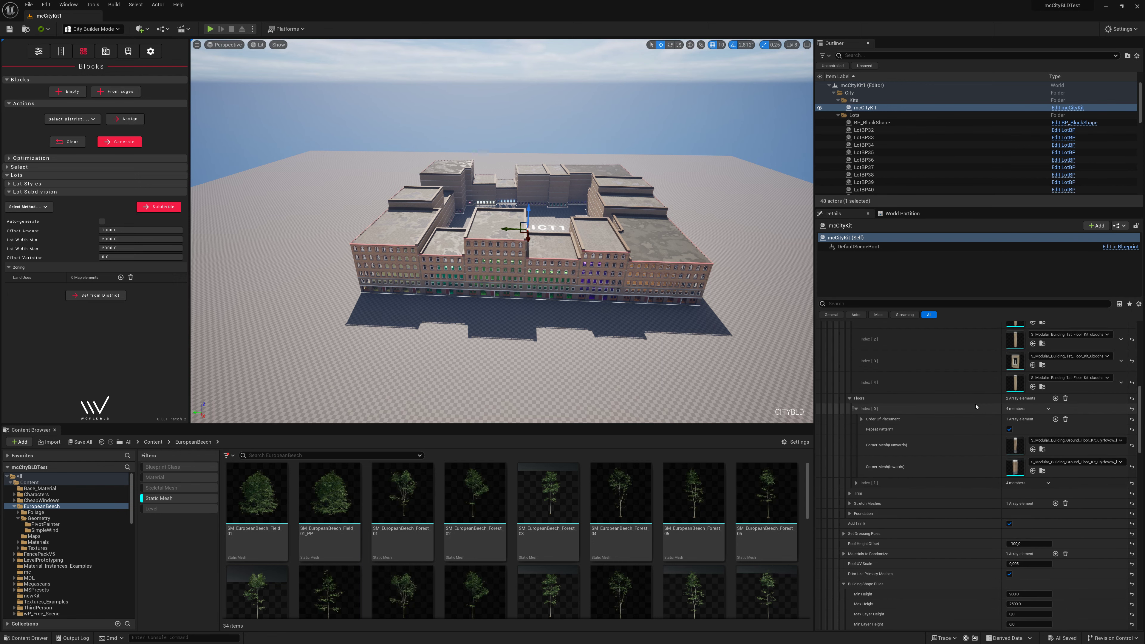
pyautogui.click(862, 425)
pyautogui.click(862, 425)
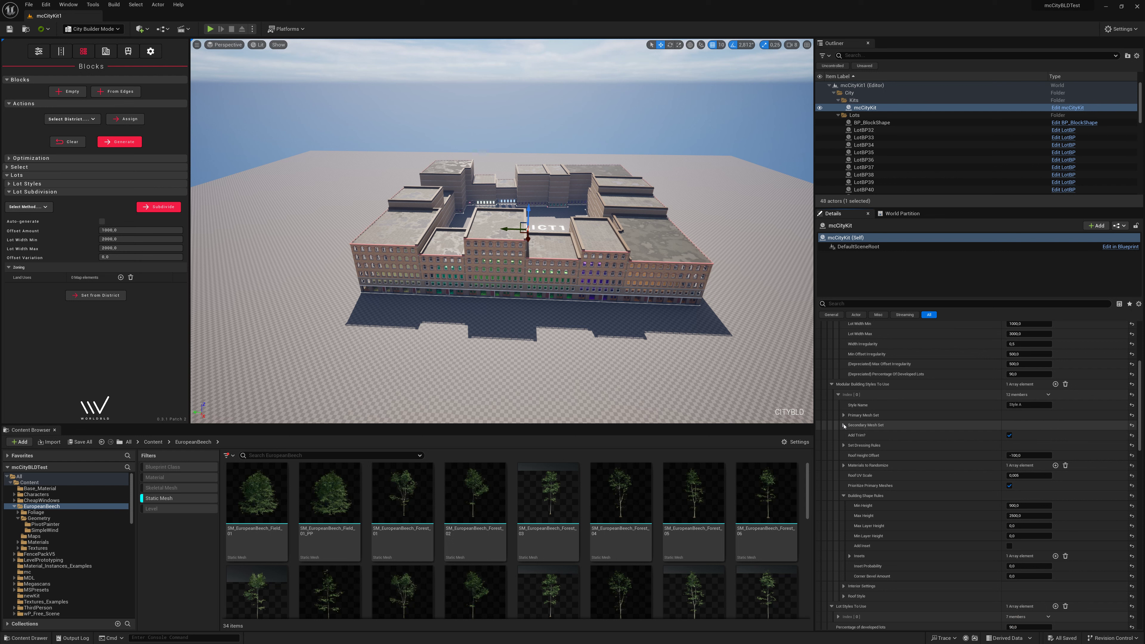
# Step: Set Building Shape Rulesets Index [0] Min Height to 900 and begin editing Max Height
pyautogui.scroll(-1, 923, 491)
pyautogui.scroll(-1, 923, 491)
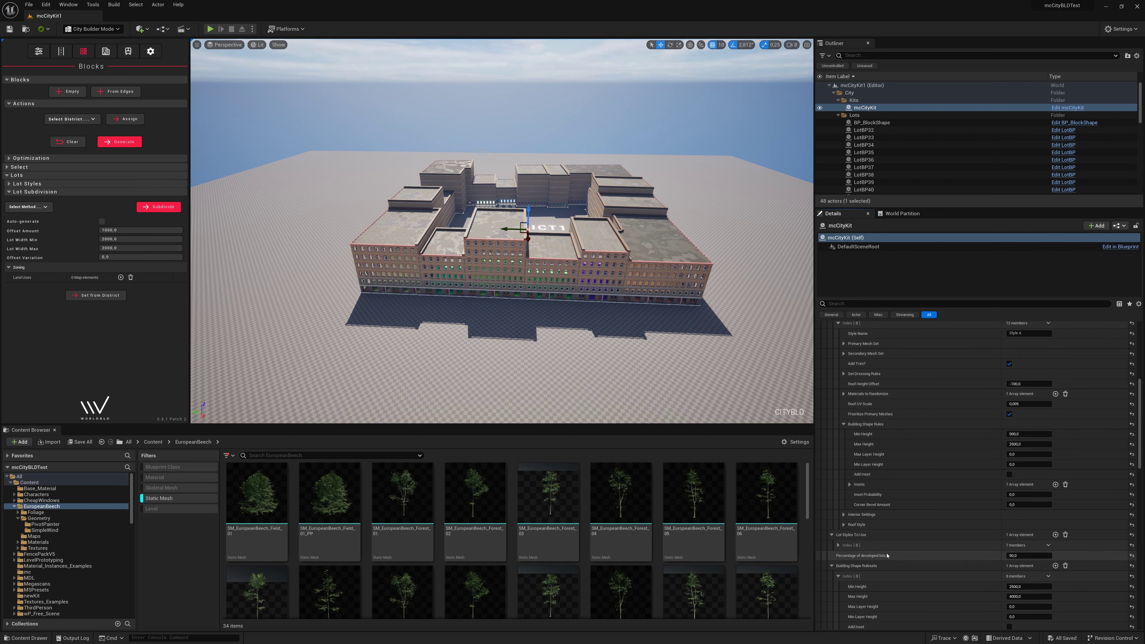
pyautogui.scroll(-2, 887, 555)
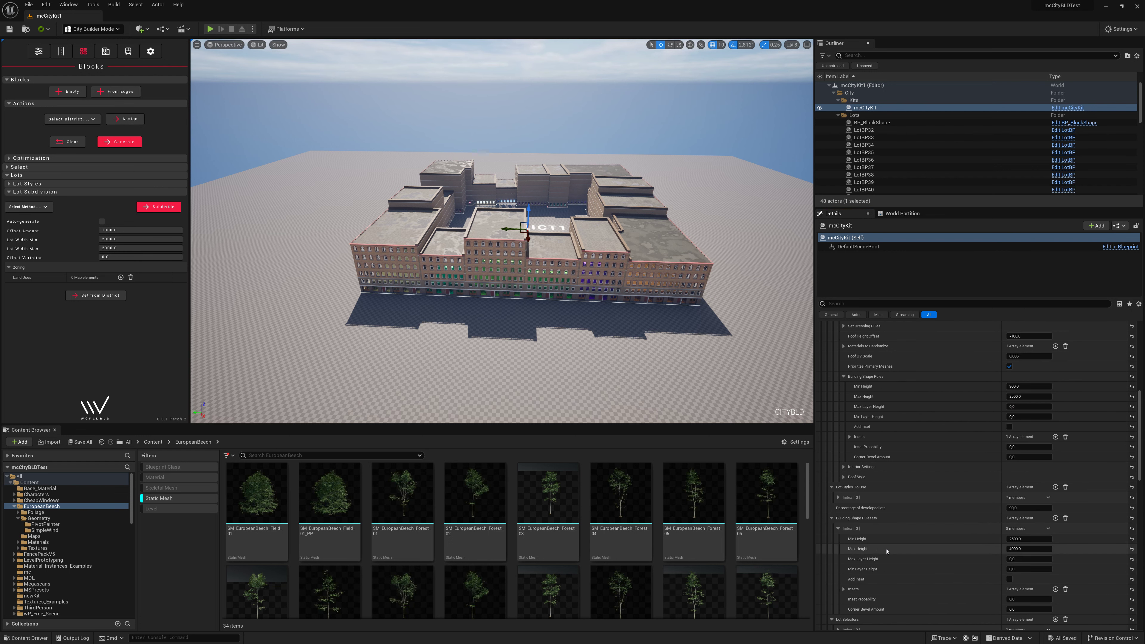
pyautogui.click(832, 518)
pyautogui.scroll(-1, 884, 532)
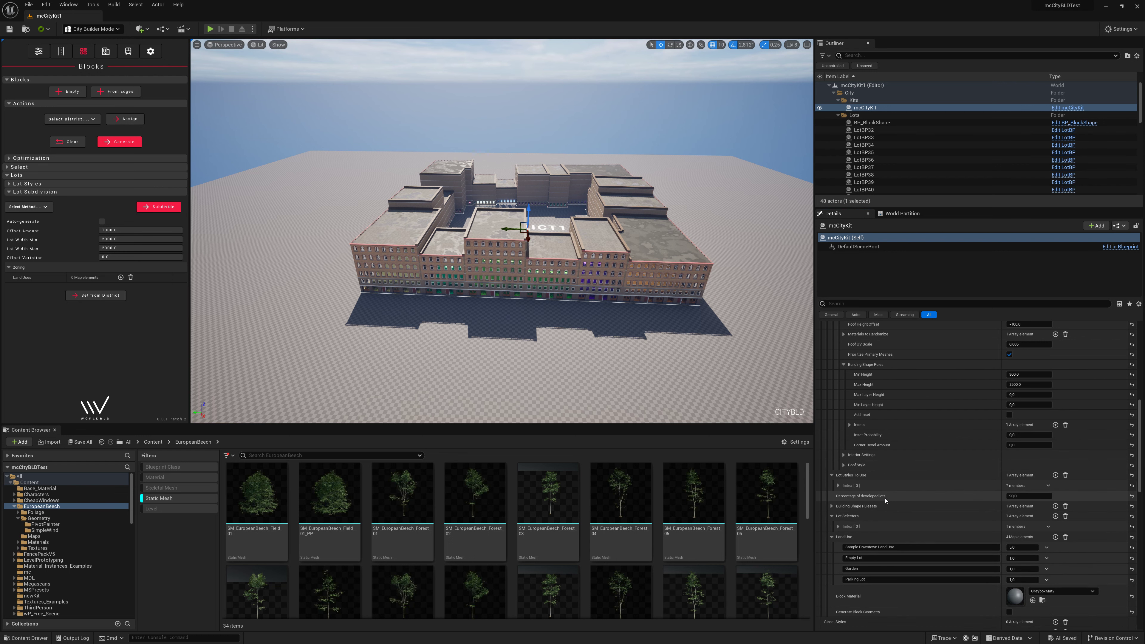
pyautogui.click(832, 506)
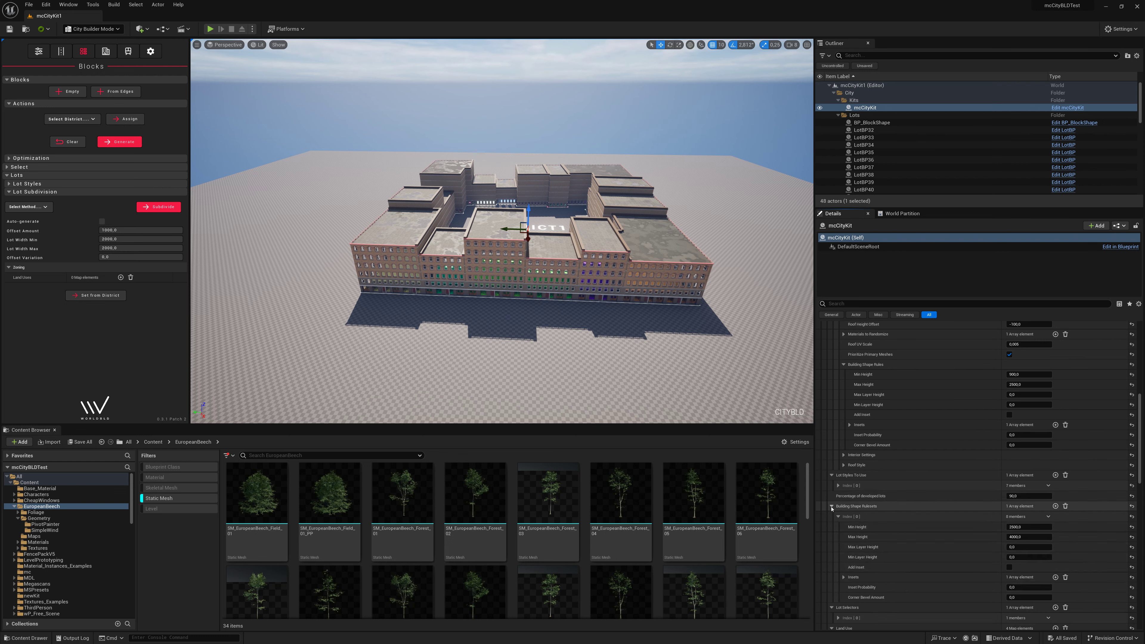
pyautogui.click(1028, 528)
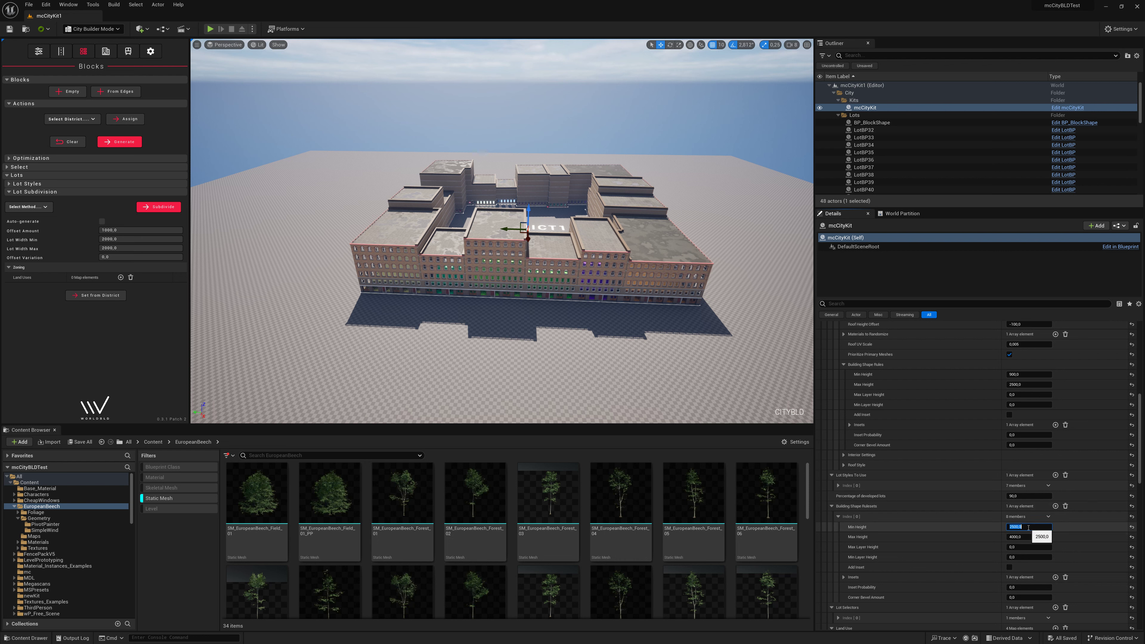
pyautogui.write('900')
pyautogui.press('Tab')
pyautogui.write('25')
# Step: Commit Max Height and delete the Empty Lot land use
pyautogui.click(832, 506)
pyautogui.scroll(-1, 864, 530)
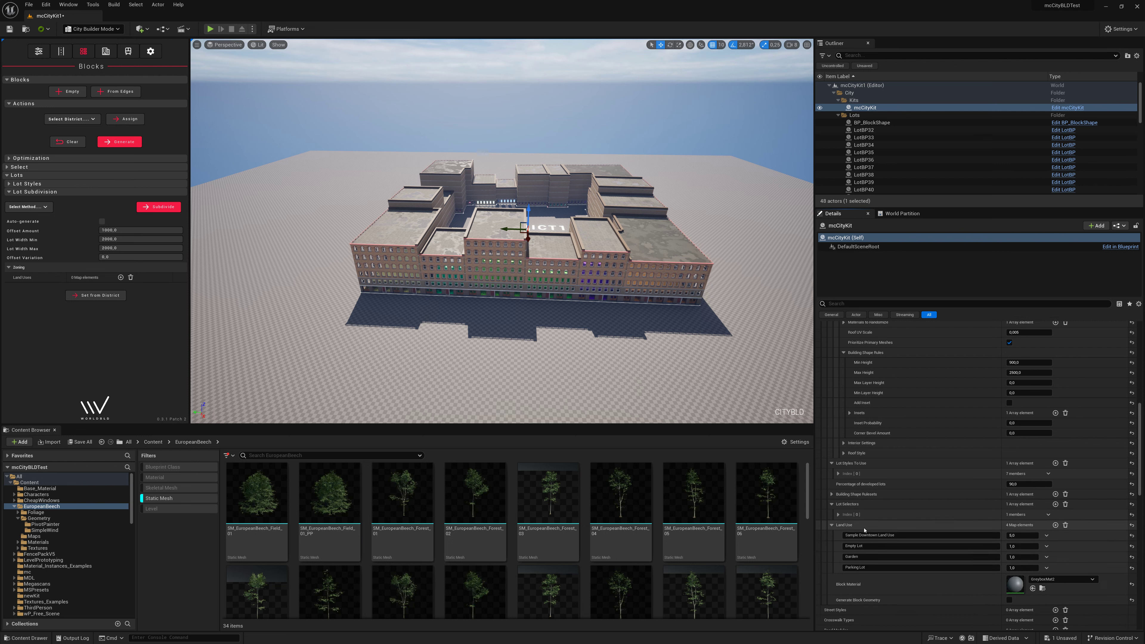
pyautogui.scroll(-3, 864, 530)
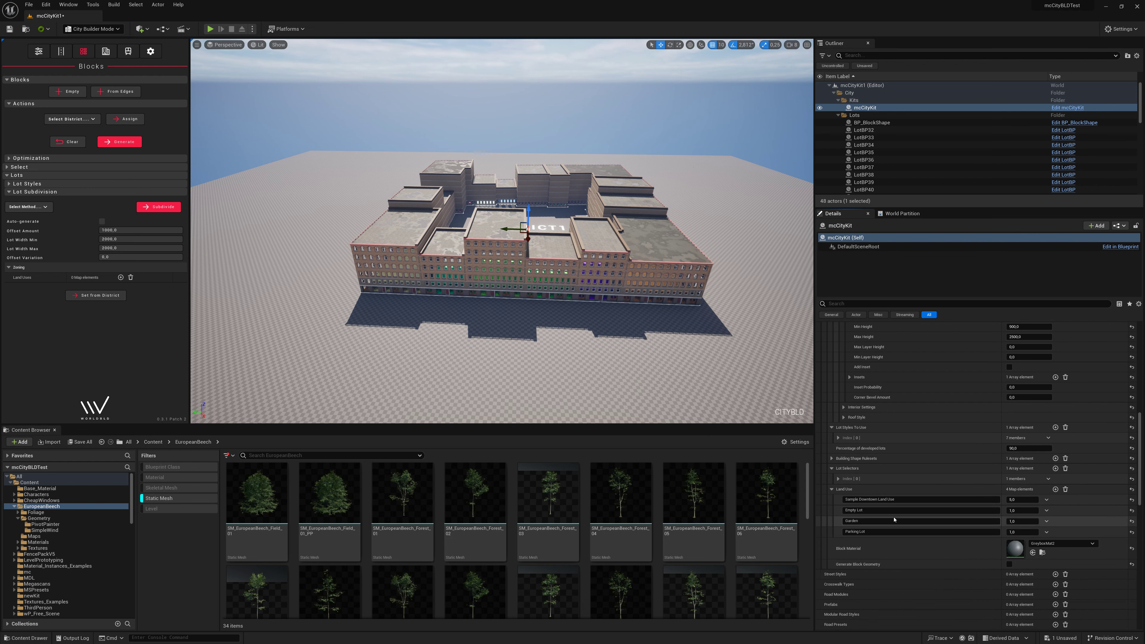
pyautogui.click(1048, 511)
pyautogui.click(1054, 521)
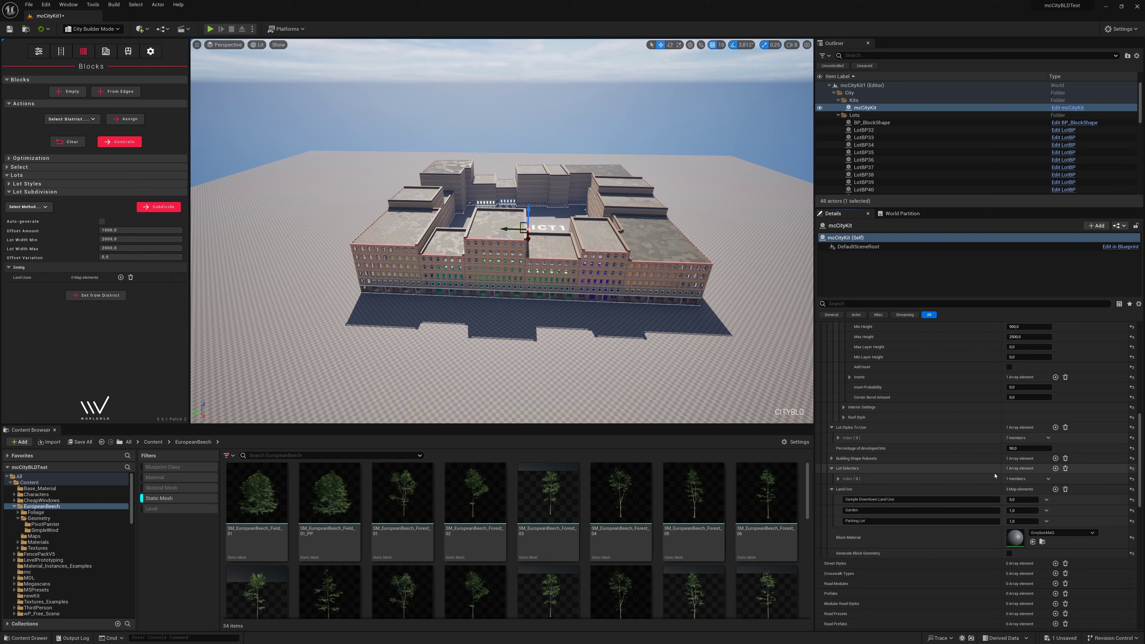
# Step: Delete the Parking Lot land use and add a new land use ruleset
pyautogui.scroll(-5, 1047, 524)
pyautogui.click(1045, 461)
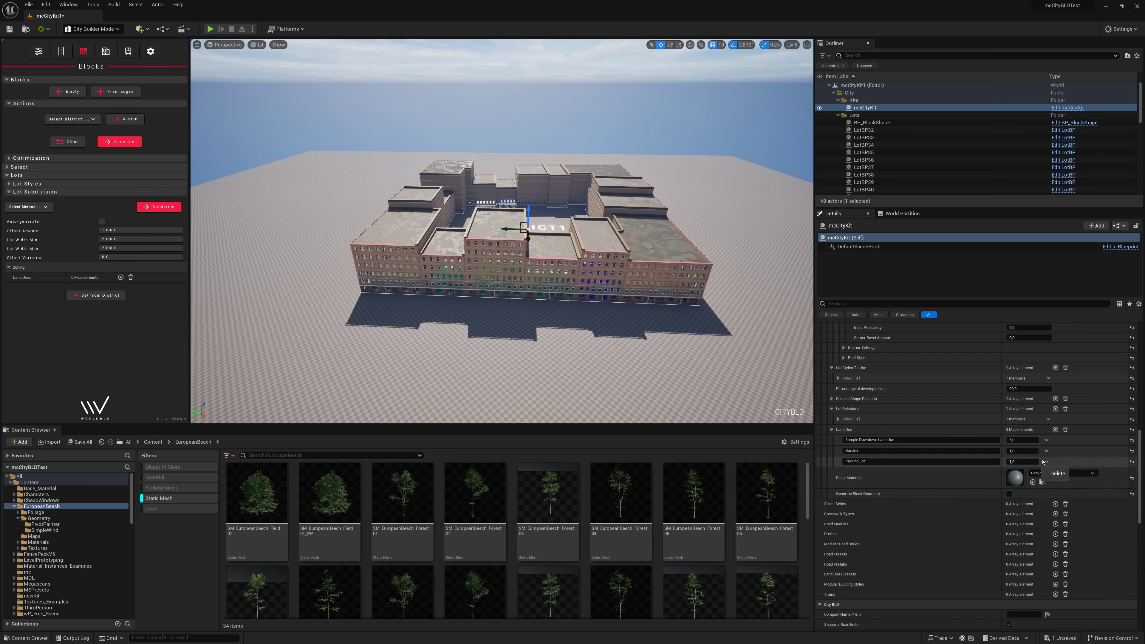
pyautogui.click(1052, 471)
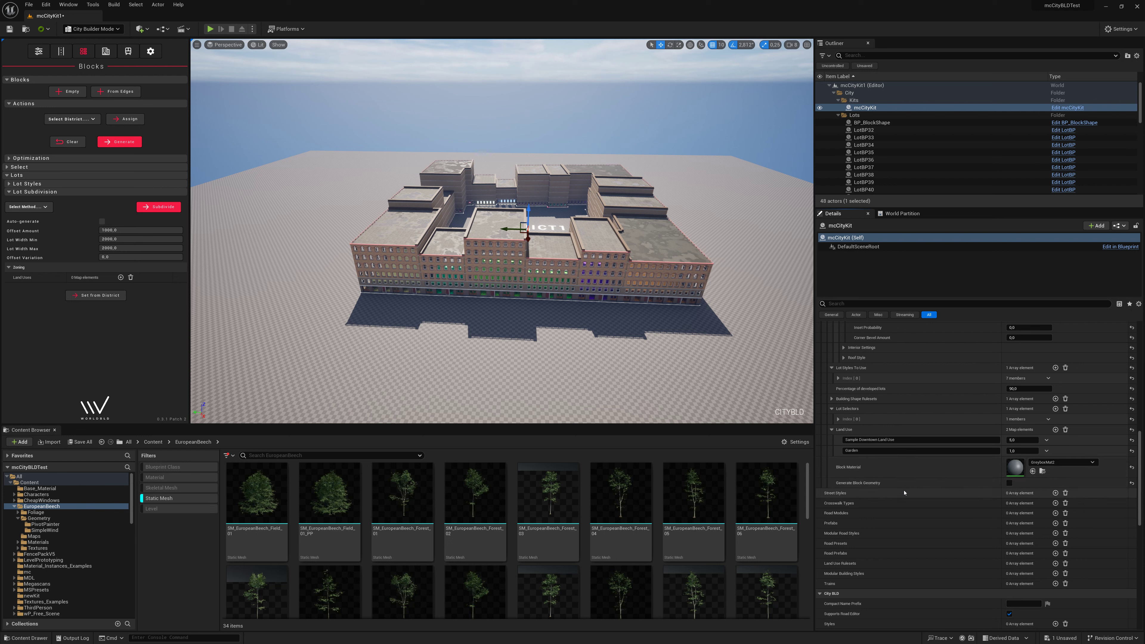
pyautogui.click(1055, 563)
# Step: Add a second ruleset; set the first to Modular Building on MCK_Lot_BuildingFill and adjust its Min Height
pyautogui.click(1055, 563)
pyautogui.click(825, 573)
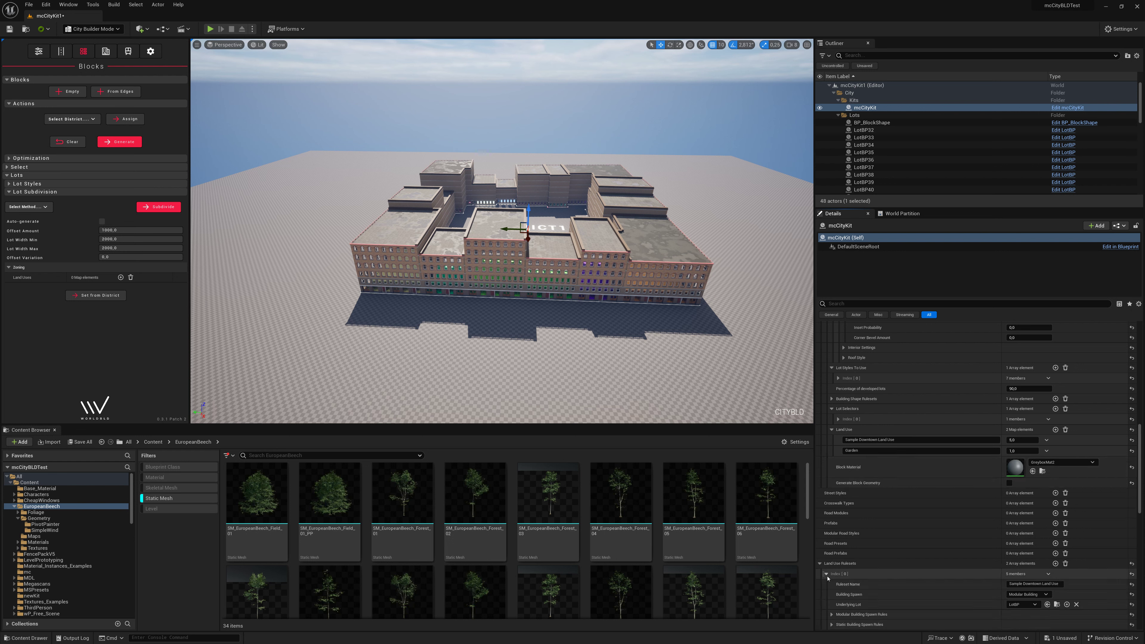
pyautogui.scroll(-2, 1024, 581)
pyautogui.click(1024, 570)
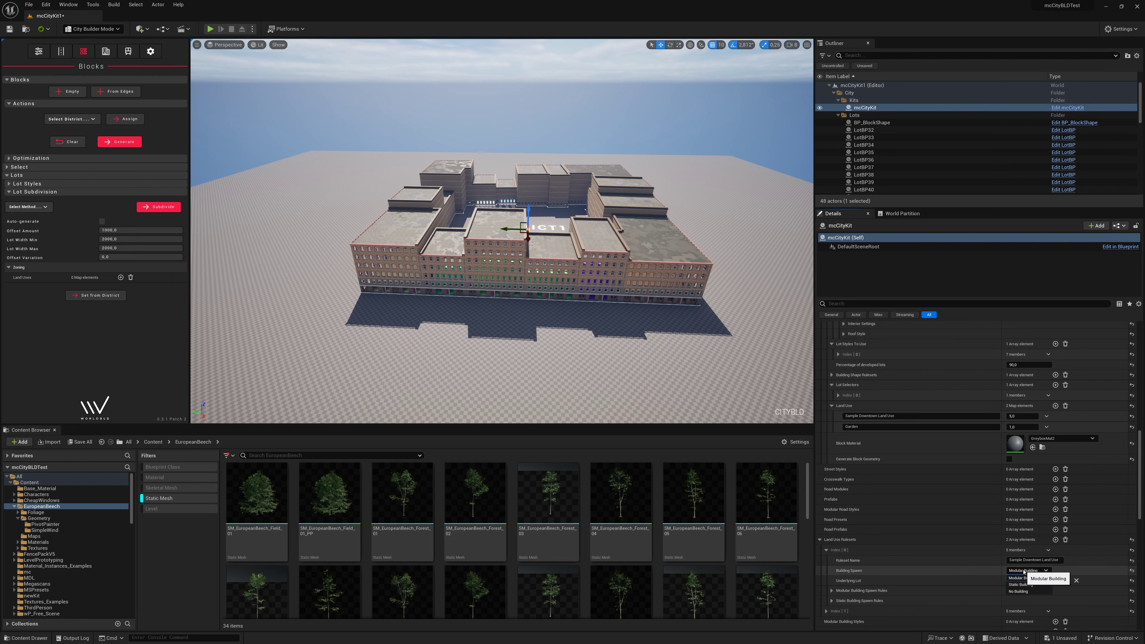
pyautogui.click(1019, 578)
pyautogui.click(1021, 580)
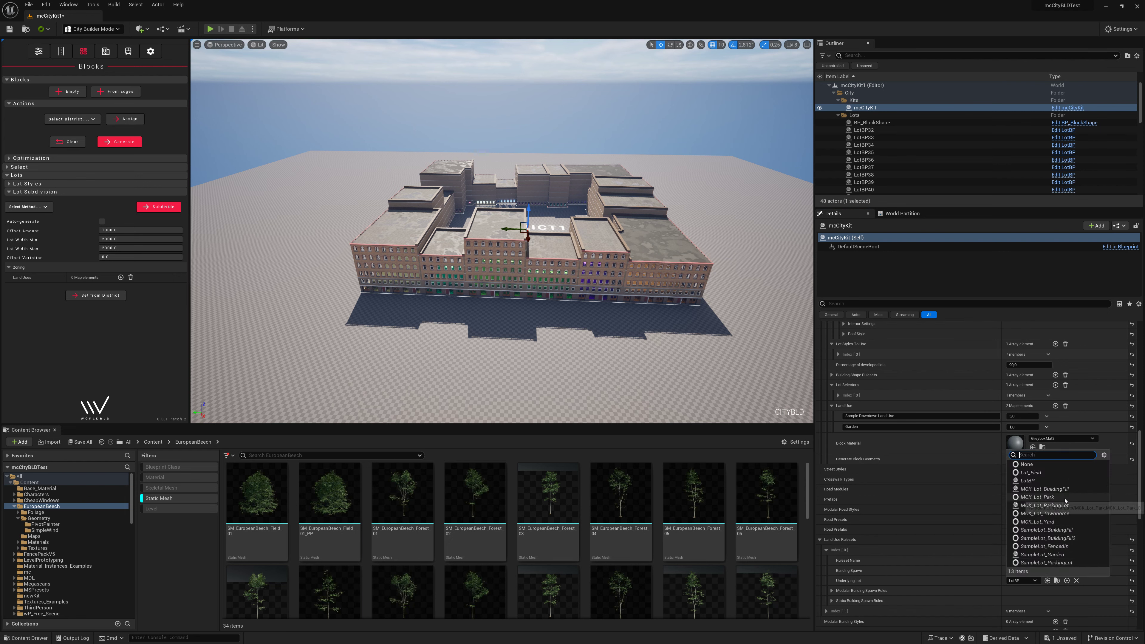
pyautogui.click(1044, 488)
pyautogui.scroll(-3, 887, 536)
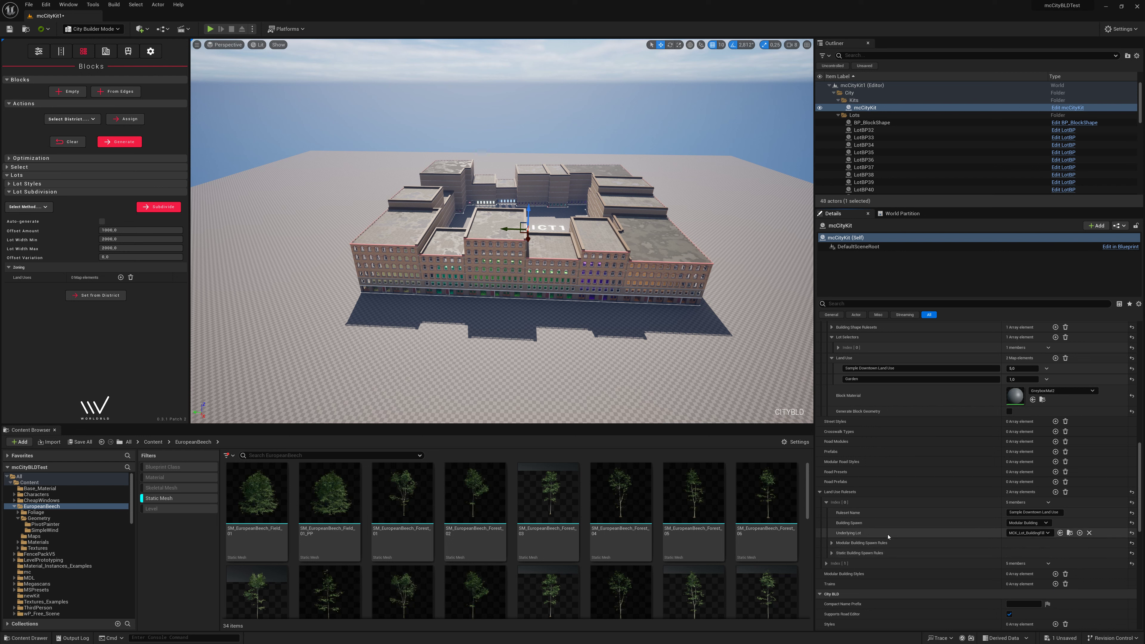
pyautogui.click(832, 543)
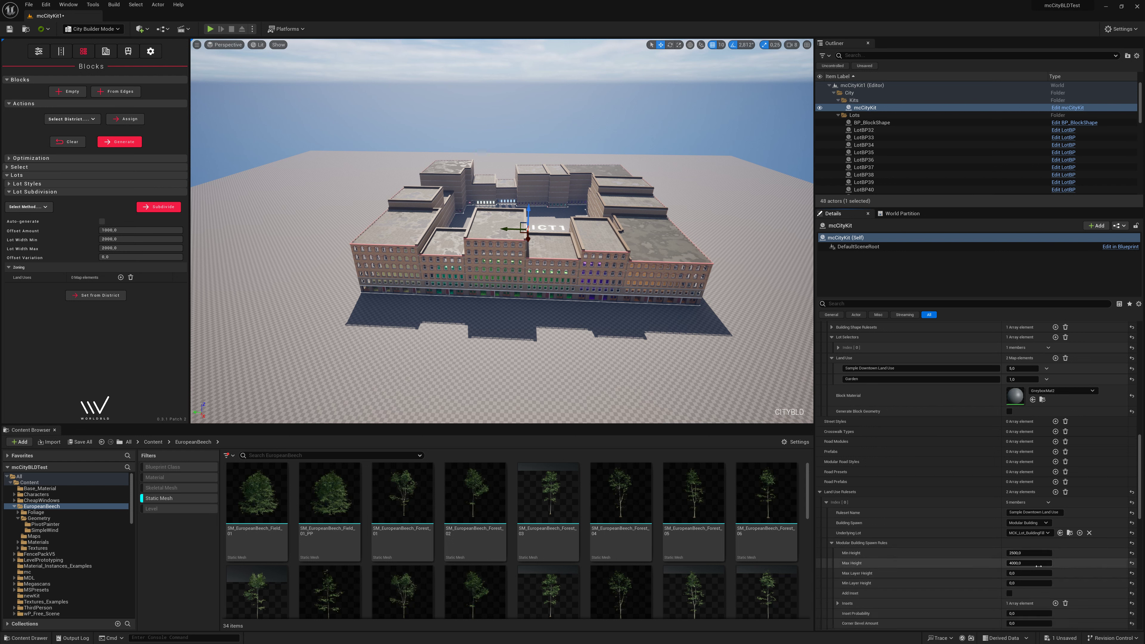
pyautogui.click(1032, 553)
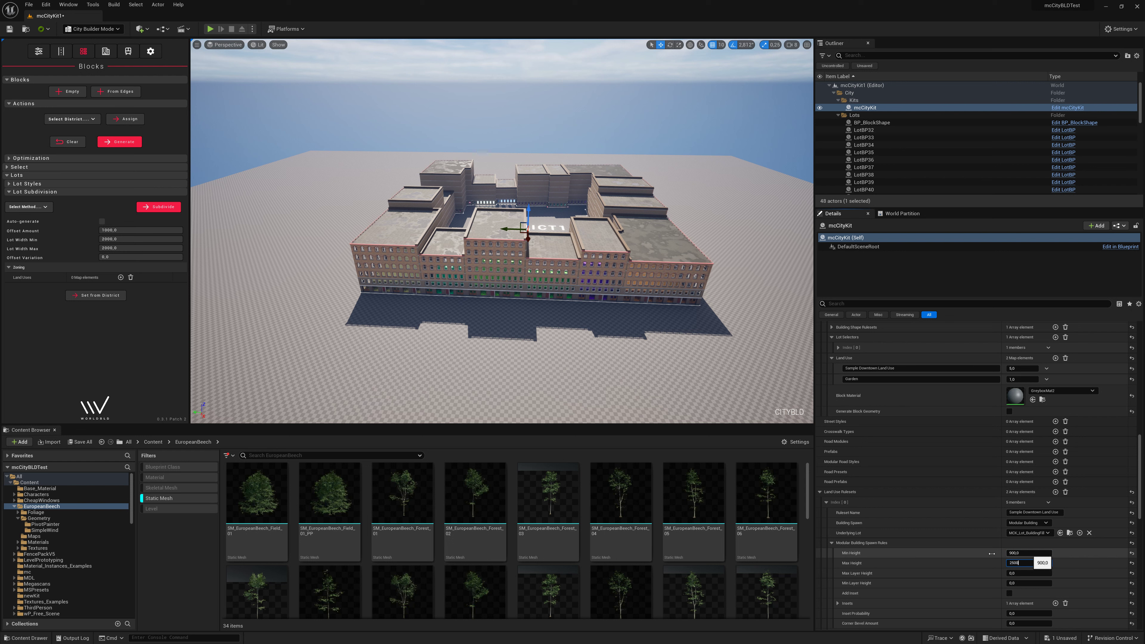
pyautogui.click(831, 543)
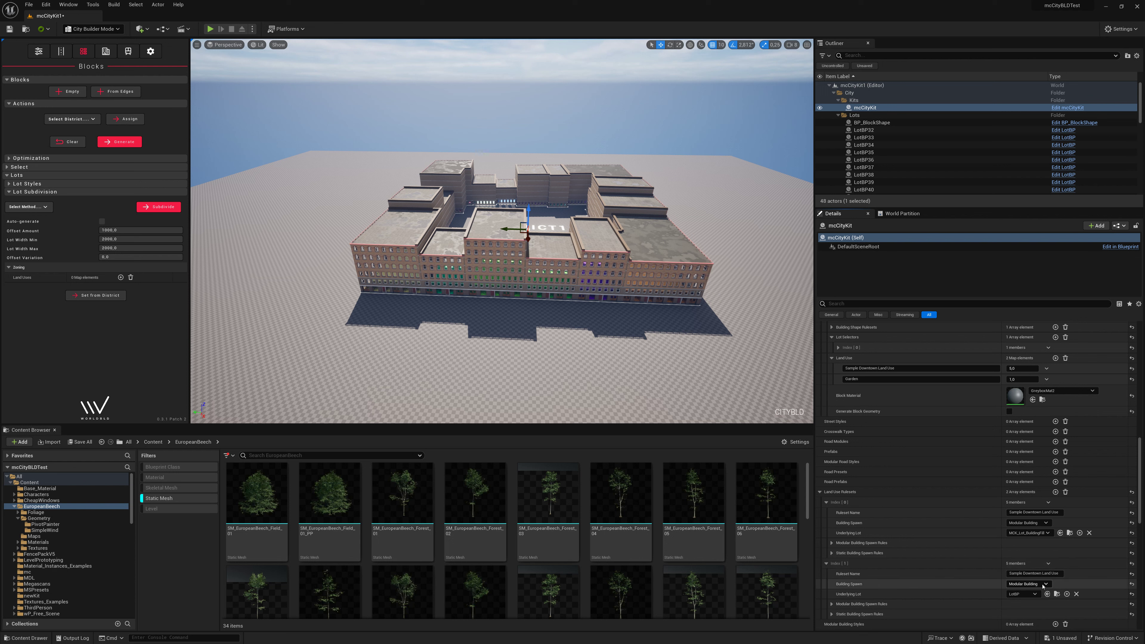
# Step: Name the second ruleset Garden with No Building, SampleLot_Garden lot and Min Height 900
pyautogui.click(1046, 574)
pyautogui.write('Garden')
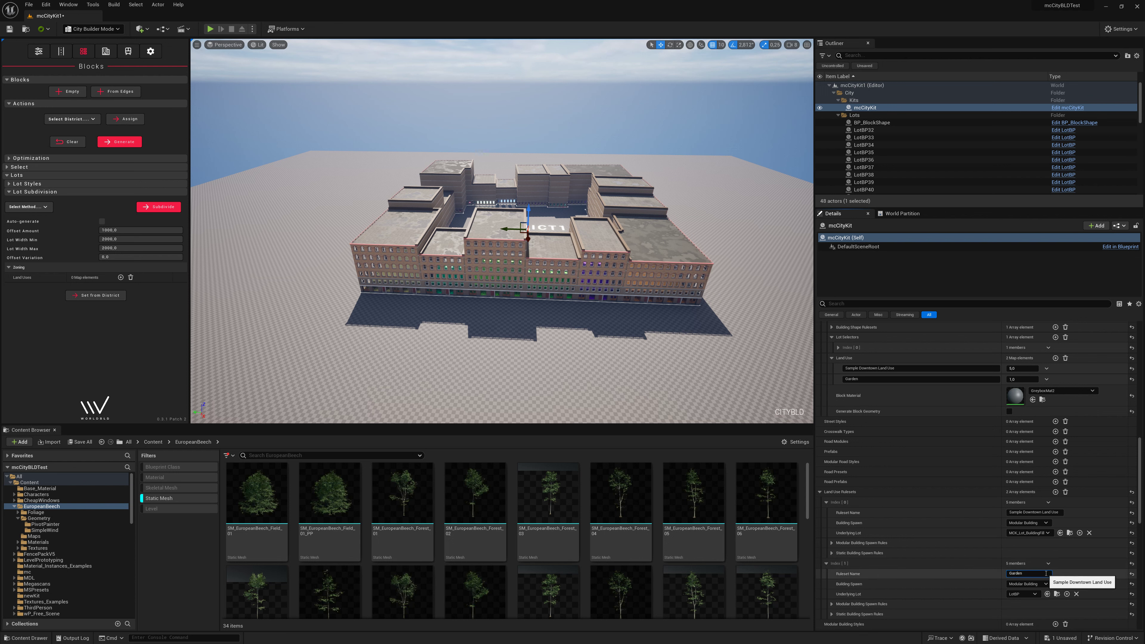
pyautogui.press('Return')
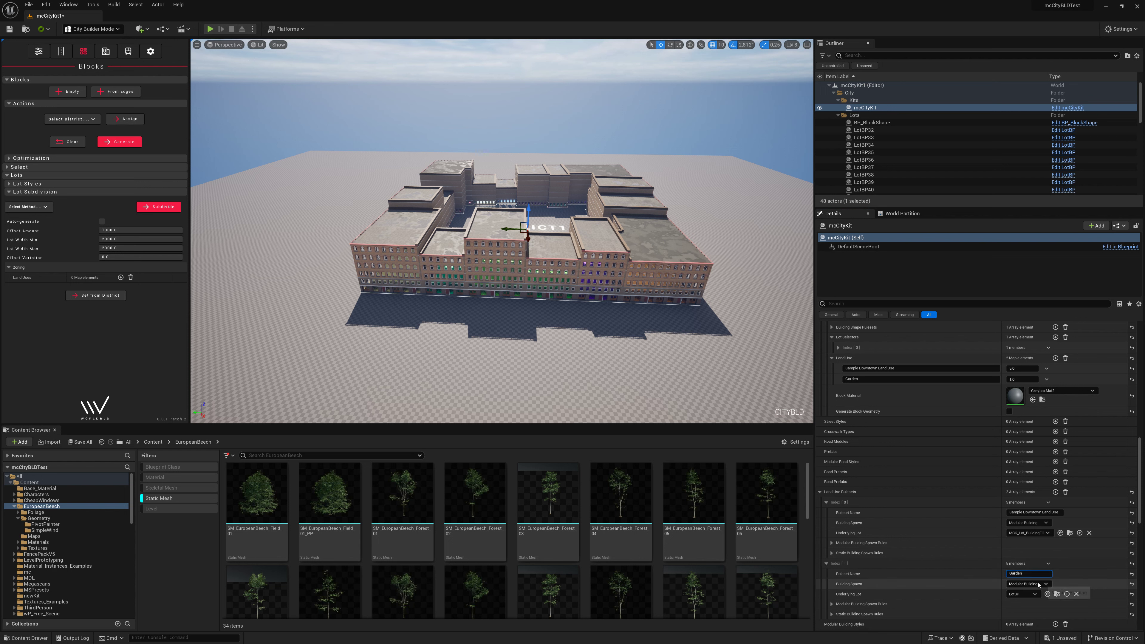
pyautogui.click(1028, 584)
pyautogui.click(1023, 596)
pyautogui.click(1023, 594)
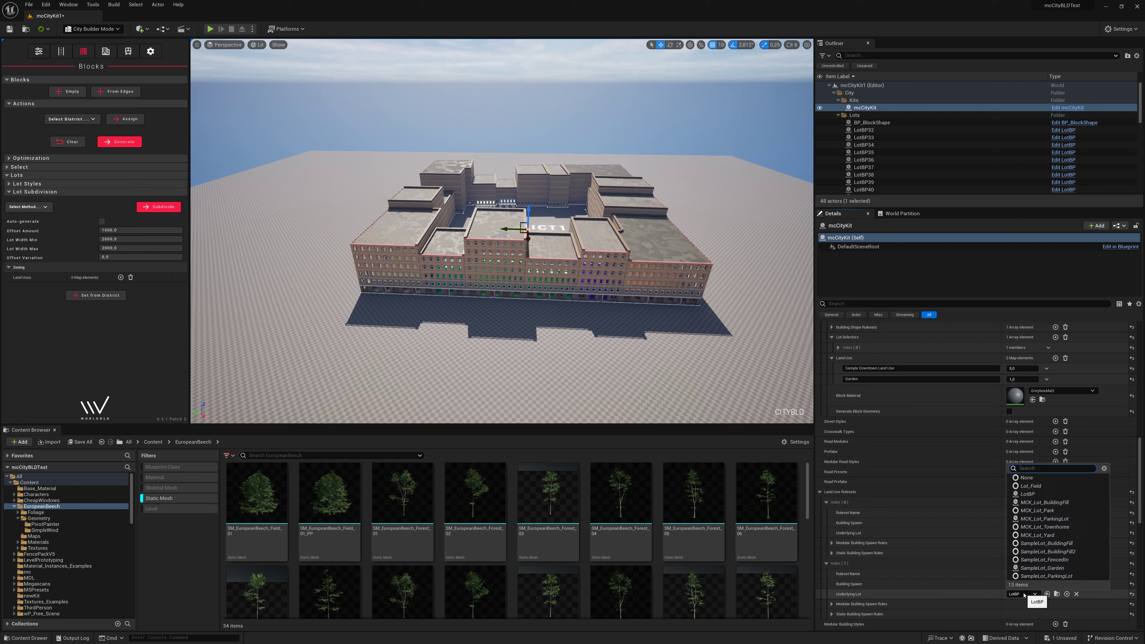
pyautogui.click(1077, 567)
pyautogui.click(831, 604)
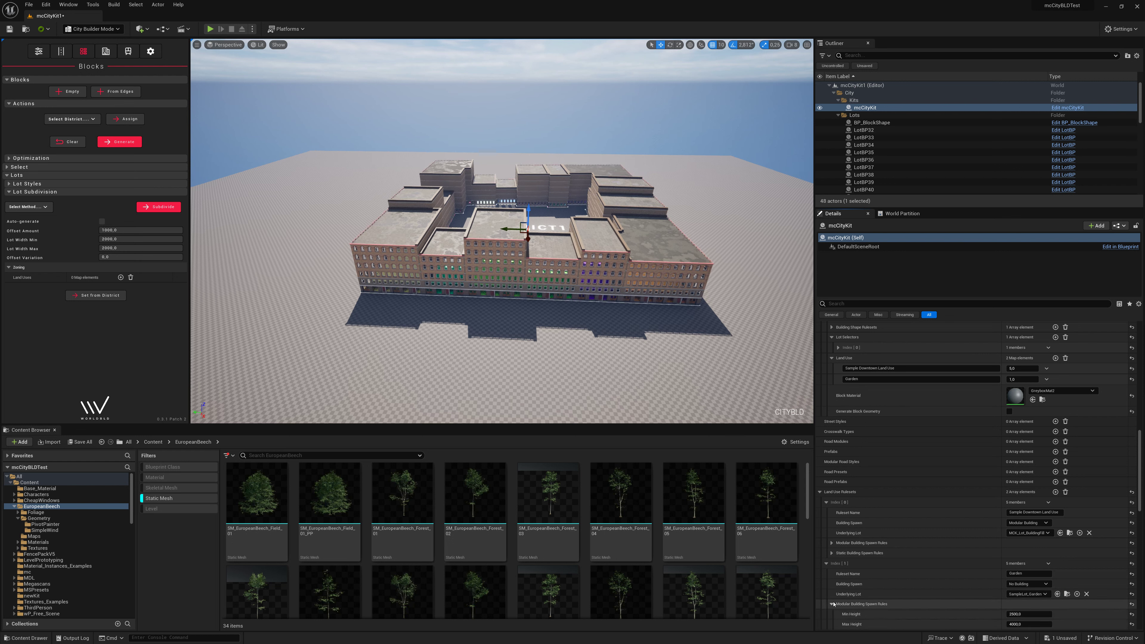
pyautogui.scroll(-2, 834, 603)
pyautogui.click(1024, 567)
pyautogui.write('900')
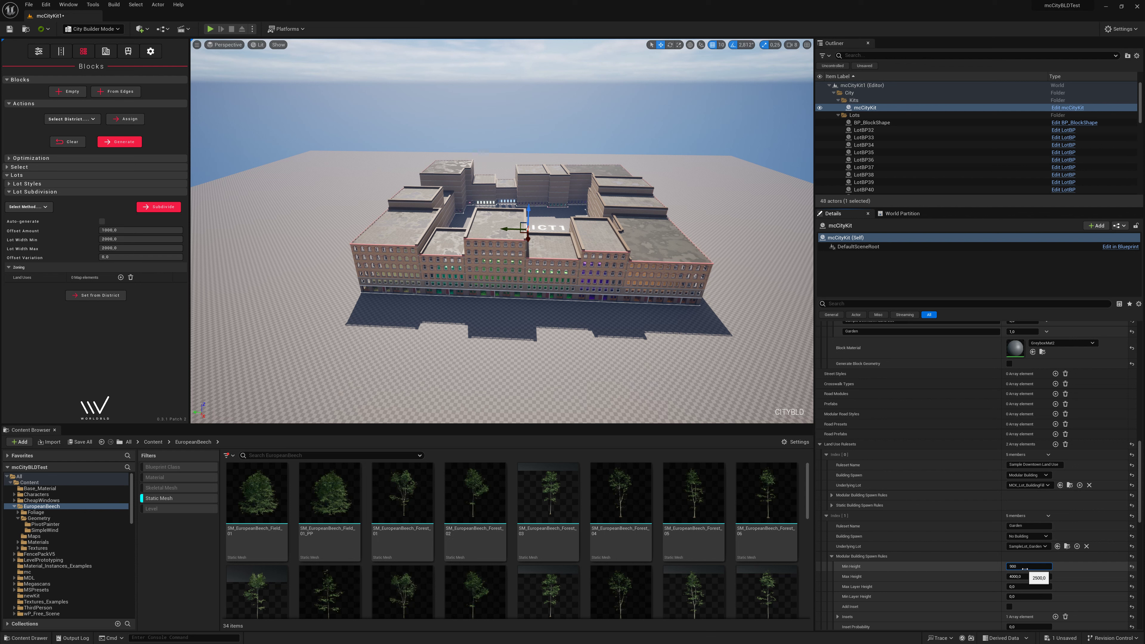
pyautogui.press('Tab')
pyautogui.click(381, 221)
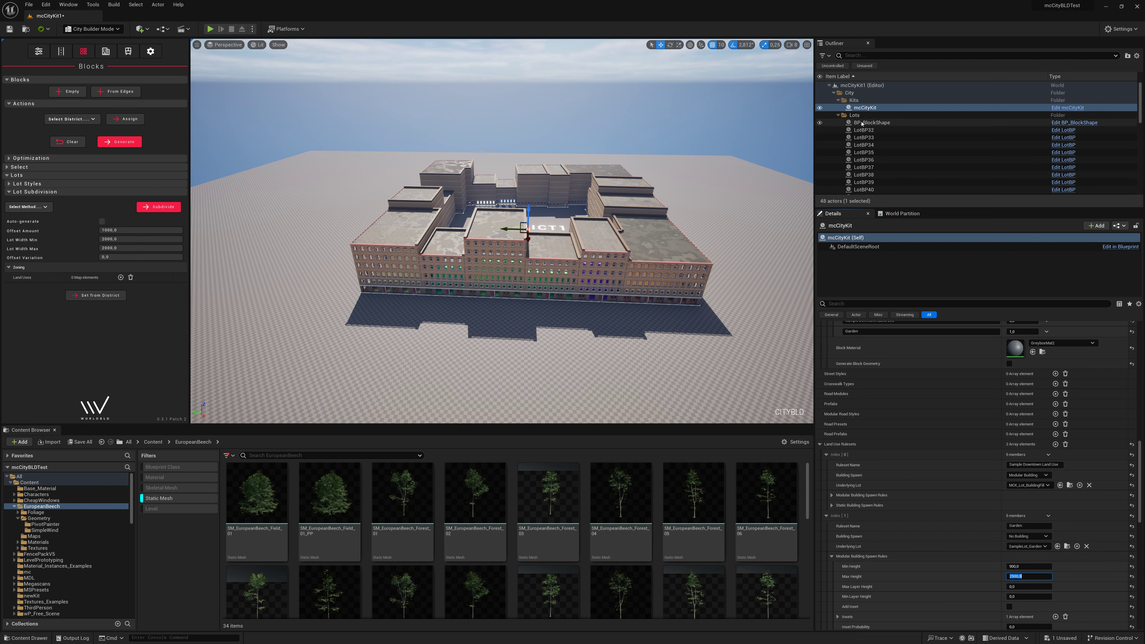
# Step: Clear and regenerate BP_BlockShape's buildings so a tree-filled garden lot appears
pyautogui.click(68, 142)
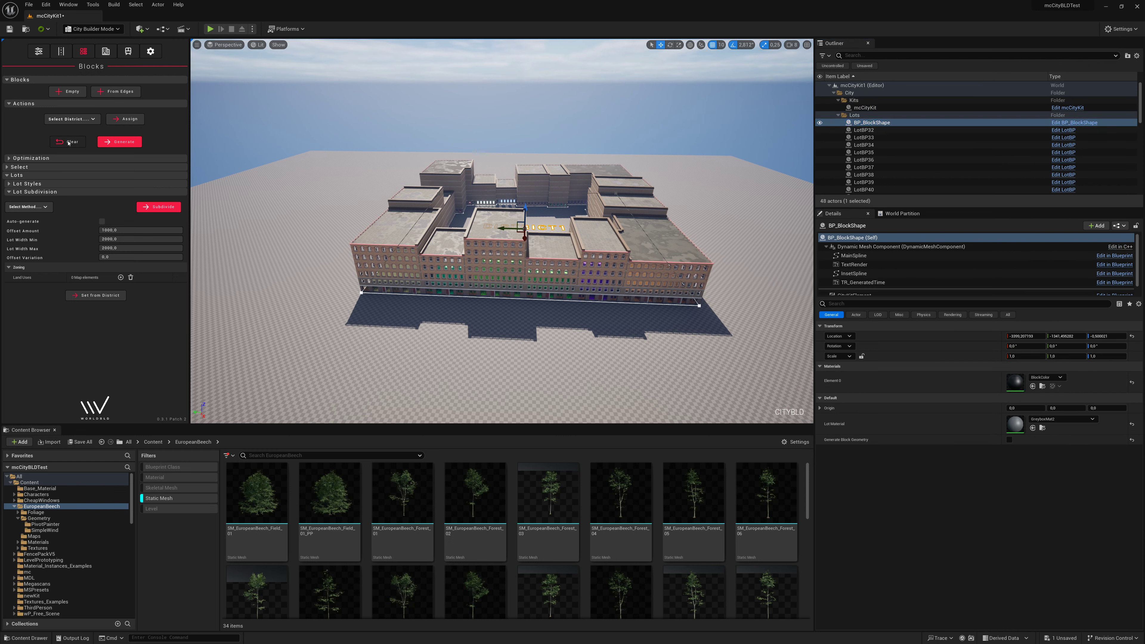
pyautogui.click(120, 141)
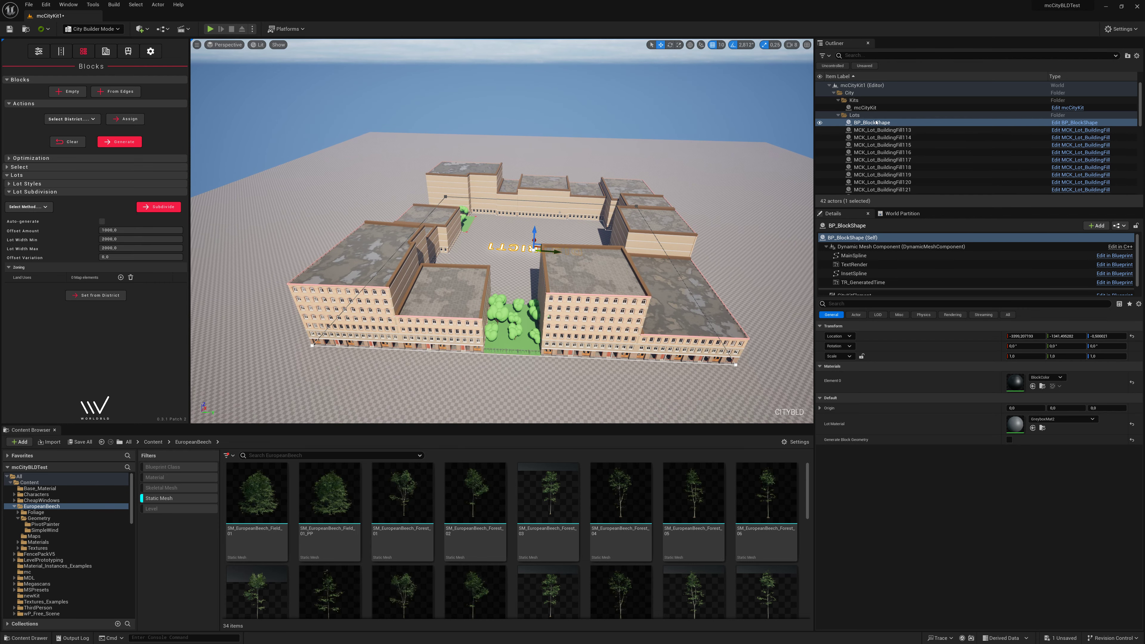
pyautogui.click(870, 108)
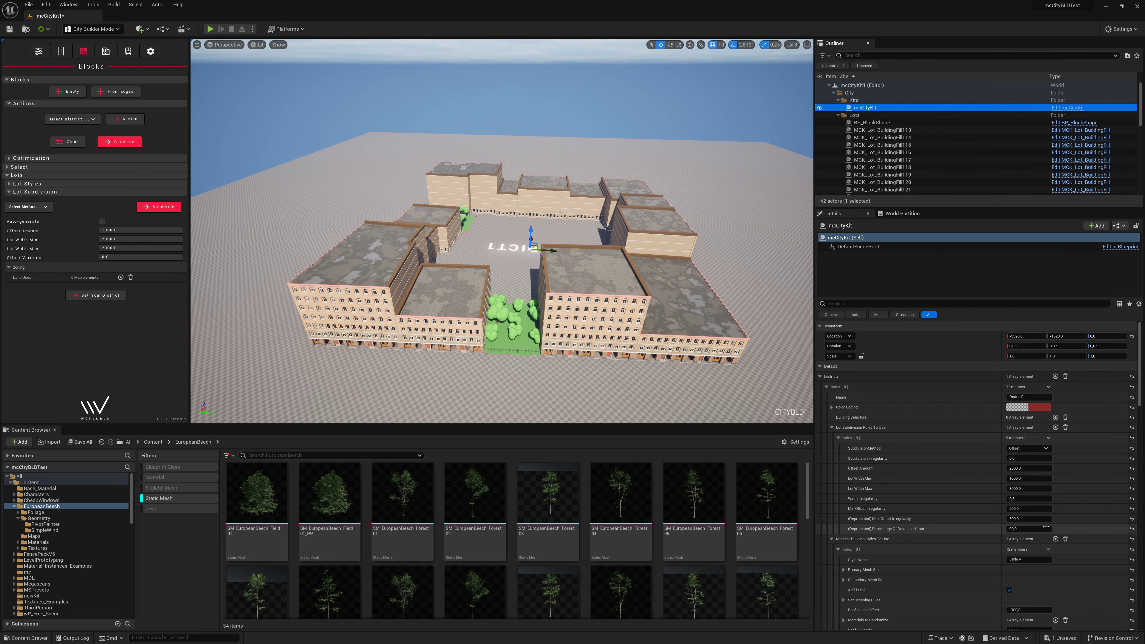
# Step: Scroll to Land Use and edit the Sample Downtown Land Use weight
pyautogui.scroll(-3, 1023, 519)
pyautogui.scroll(-3, 1023, 520)
pyautogui.scroll(-3, 1025, 523)
pyautogui.scroll(-3, 1029, 528)
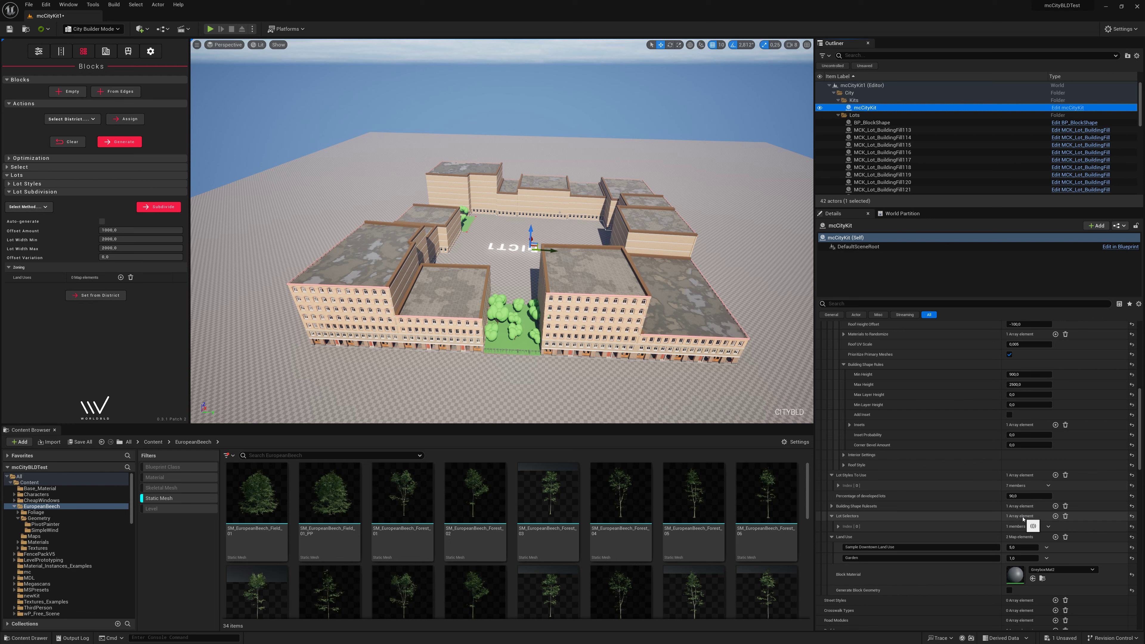
pyautogui.scroll(-3, 1034, 532)
pyautogui.click(1030, 523)
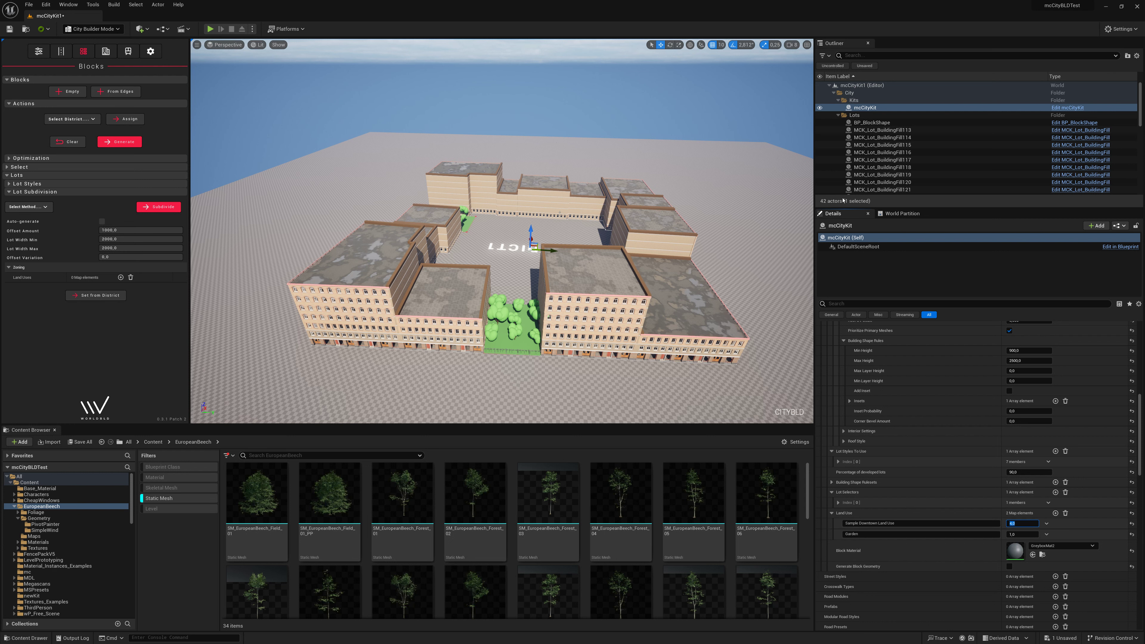
# Step: Clear and regenerate BP_BlockShape, frame it, and select the fenced garden lot
pyautogui.click(872, 123)
pyautogui.click(68, 141)
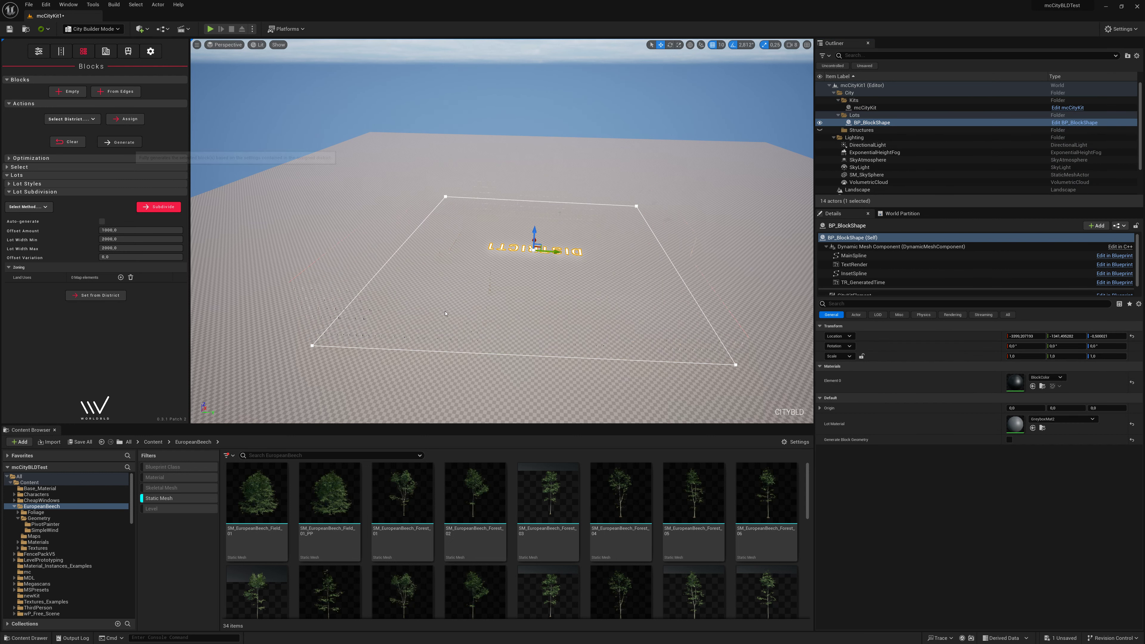
pyautogui.click(120, 141)
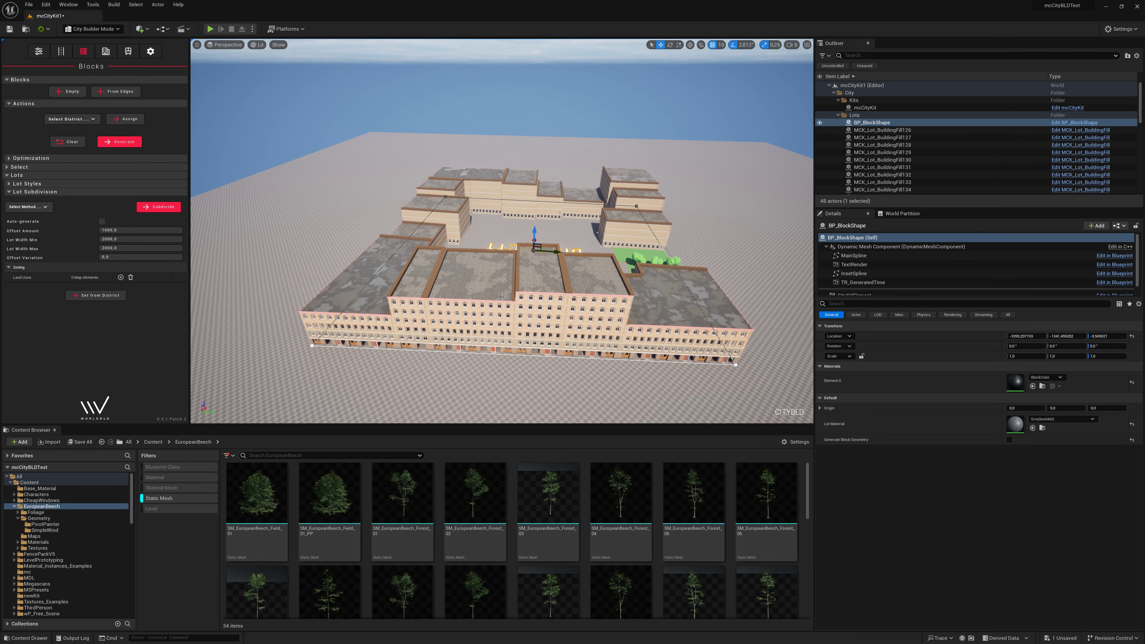
pyautogui.press('f')
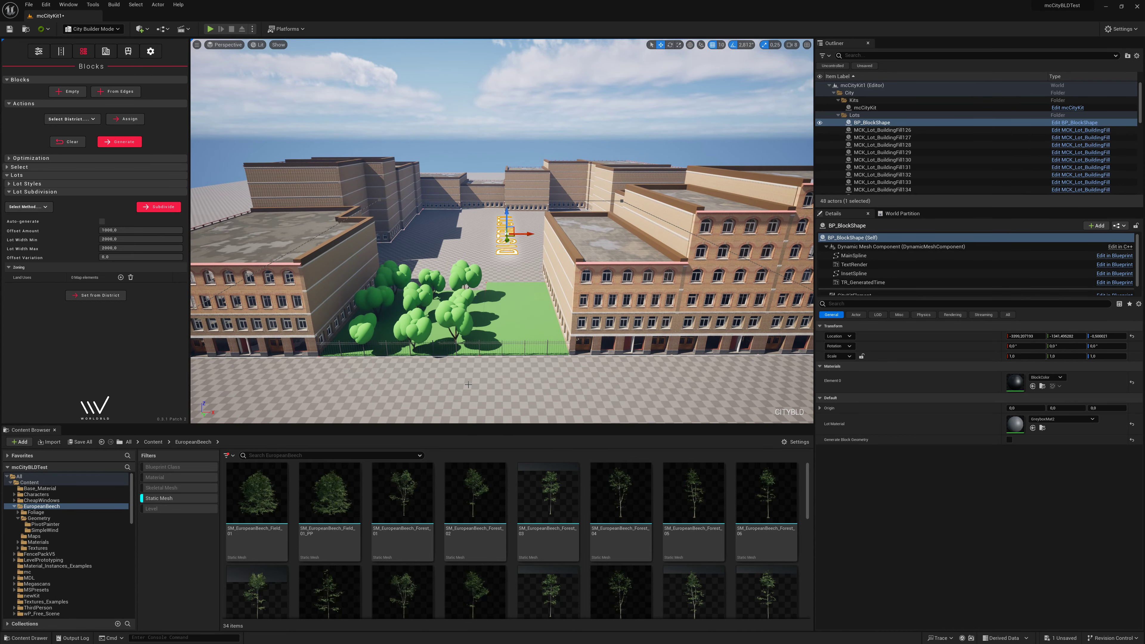
pyautogui.click(380, 345)
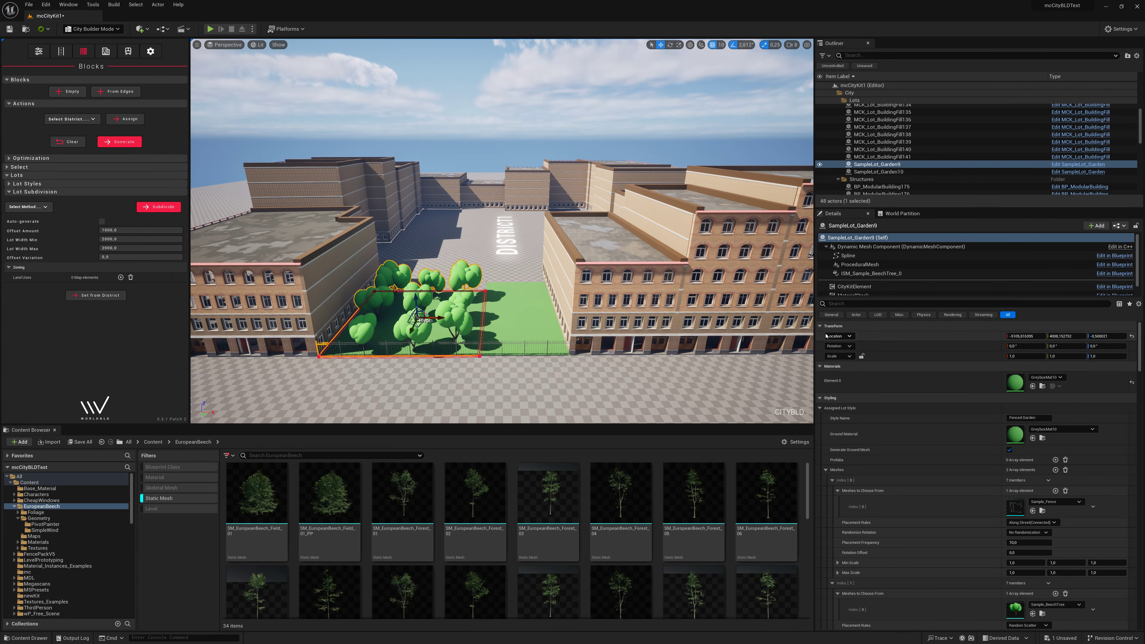
# Step: Select mcCityKit and scroll its Details down to the Garden ruleset at Land Use Index[1]
pyautogui.scroll(5, 907, 126)
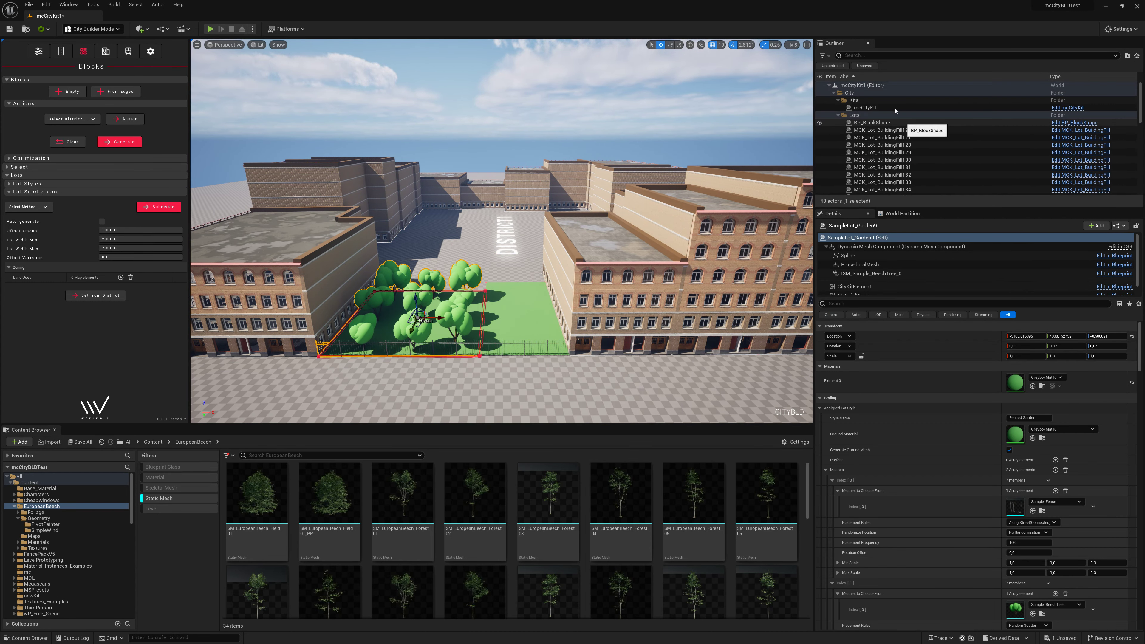
pyautogui.click(896, 107)
pyautogui.scroll(-15, 983, 524)
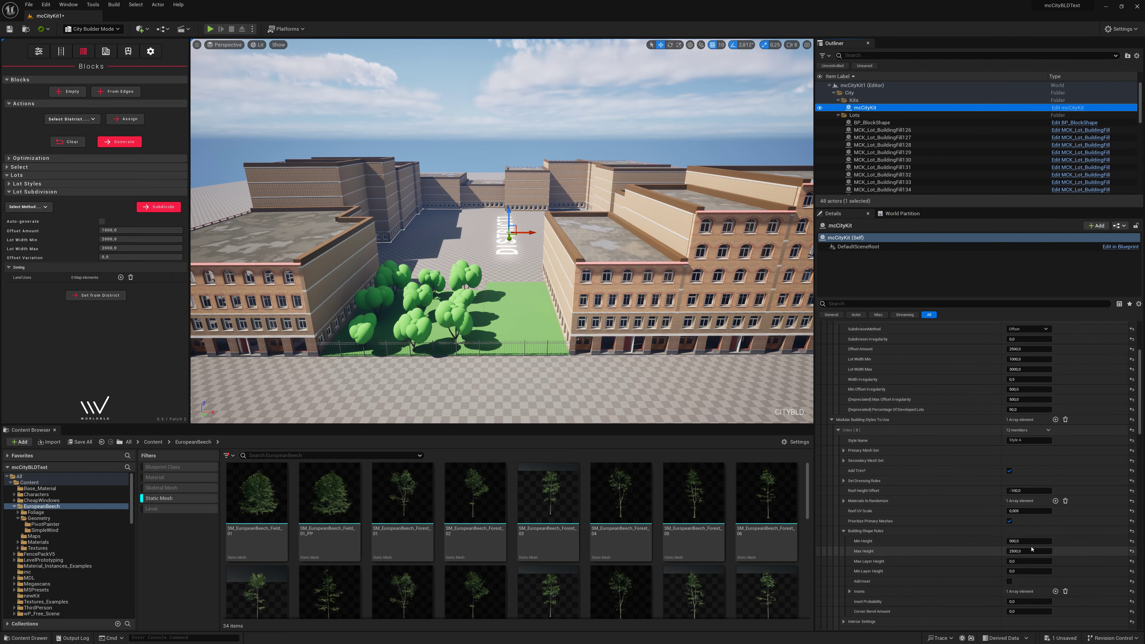
pyautogui.scroll(-3, 1029, 553)
pyautogui.scroll(-3, 1029, 554)
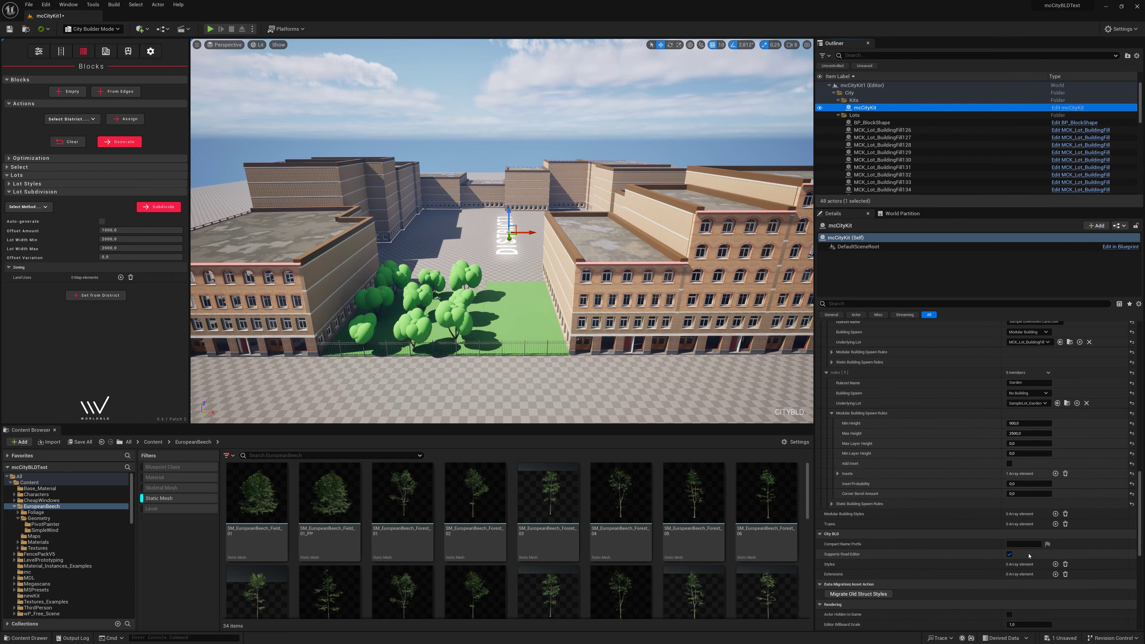
pyautogui.scroll(-2, 1029, 555)
pyautogui.scroll(-2, 1029, 556)
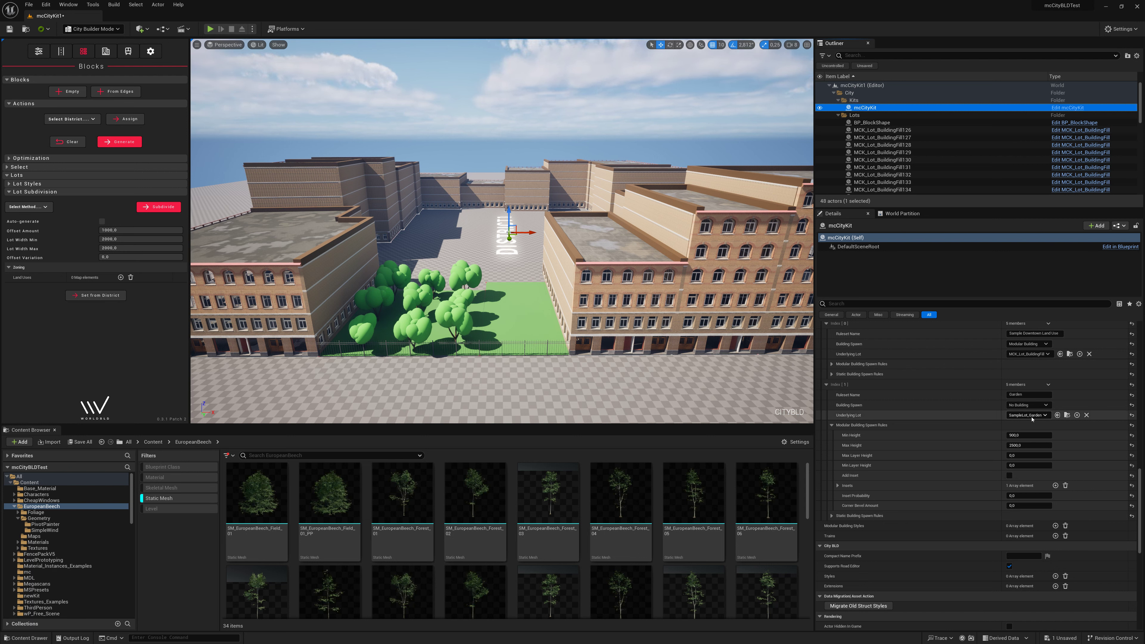
# Step: Duplicate SampleLot_Garden as SampleLot_Garden2 and assign it as the Garden ruleset's Underlying Lot
pyautogui.click(1067, 415)
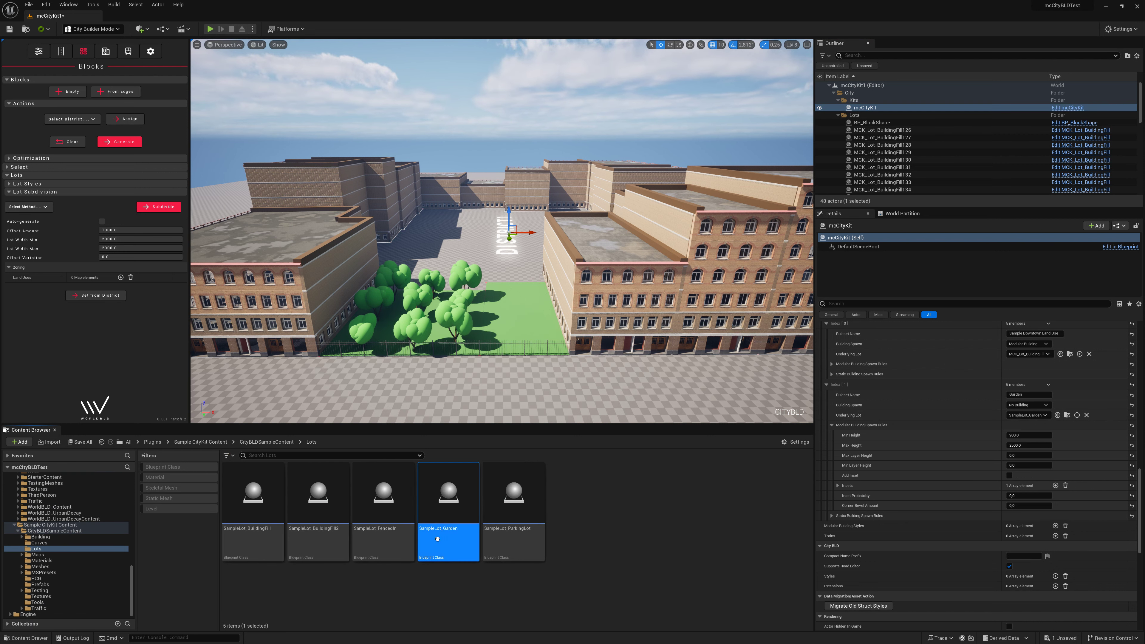
pyautogui.rightClick(448, 537)
pyautogui.click(496, 387)
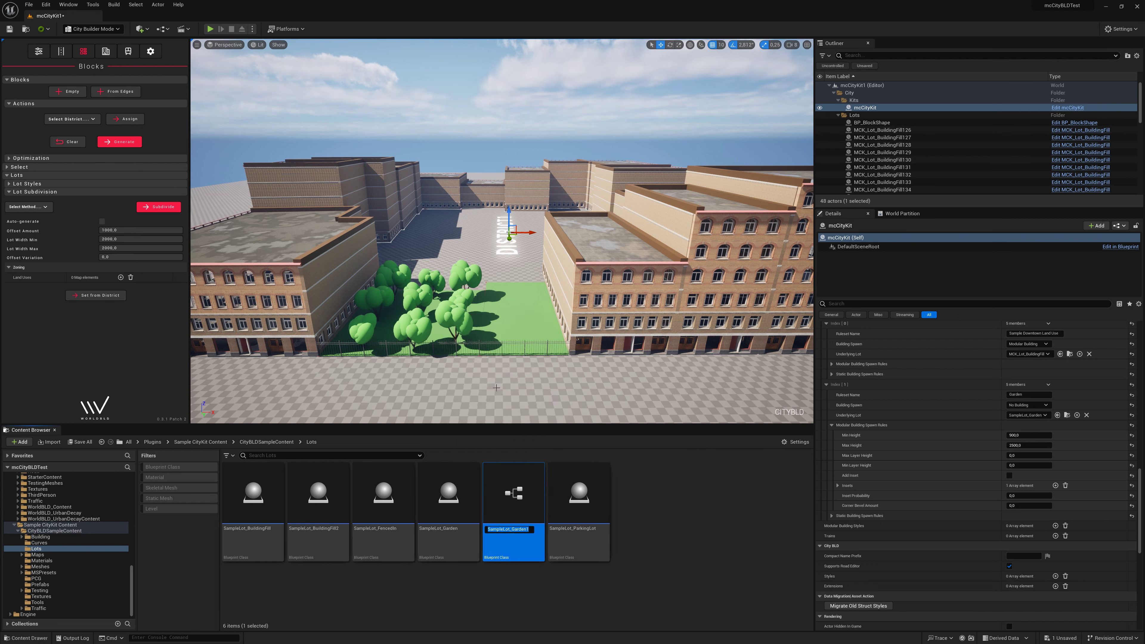
pyautogui.press('Return')
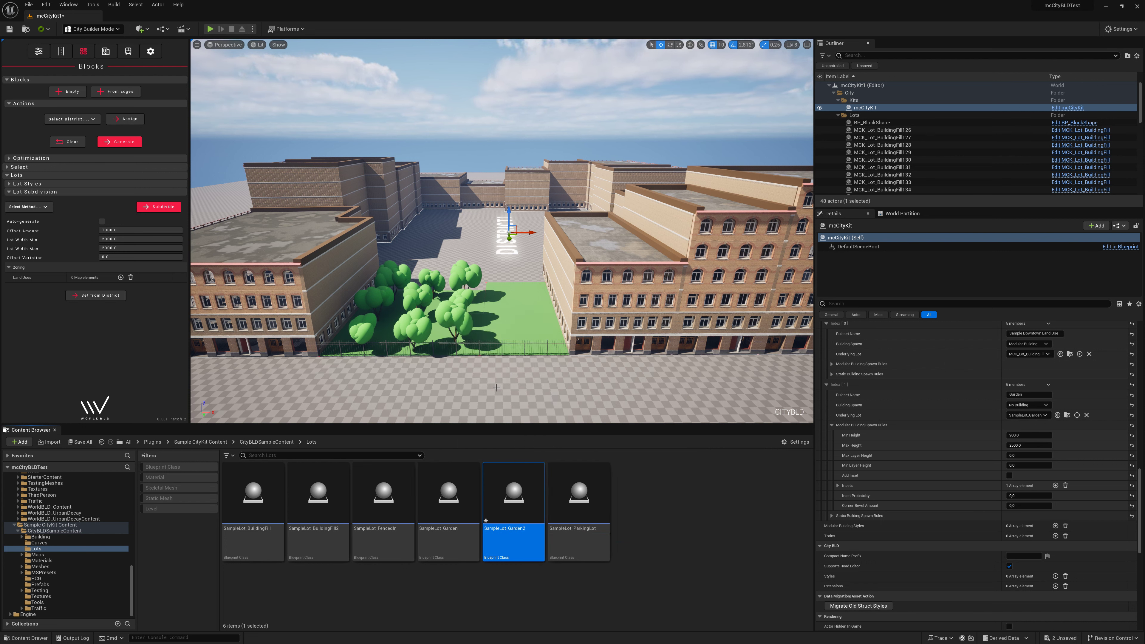
pyautogui.moveTo(513, 505); pyautogui.dragTo(1010, 415)
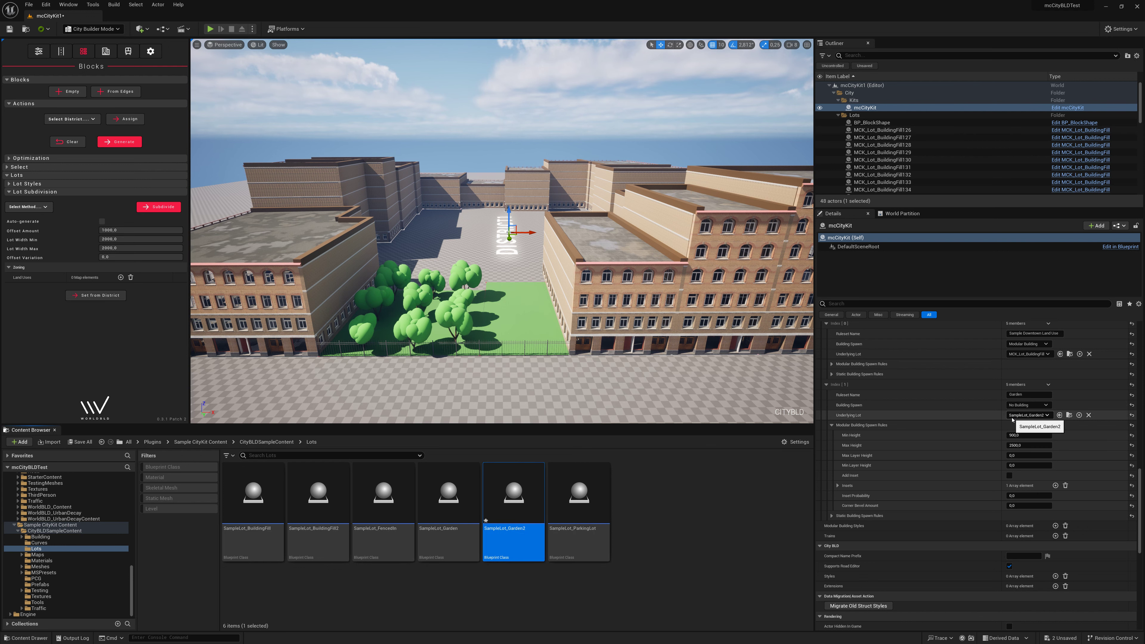
# Step: Set SampleLot_Garden2's Ground Material to M_Ground_Grass, then compile and save the blueprint
pyautogui.doubleClick(513, 541)
pyautogui.write('mater')
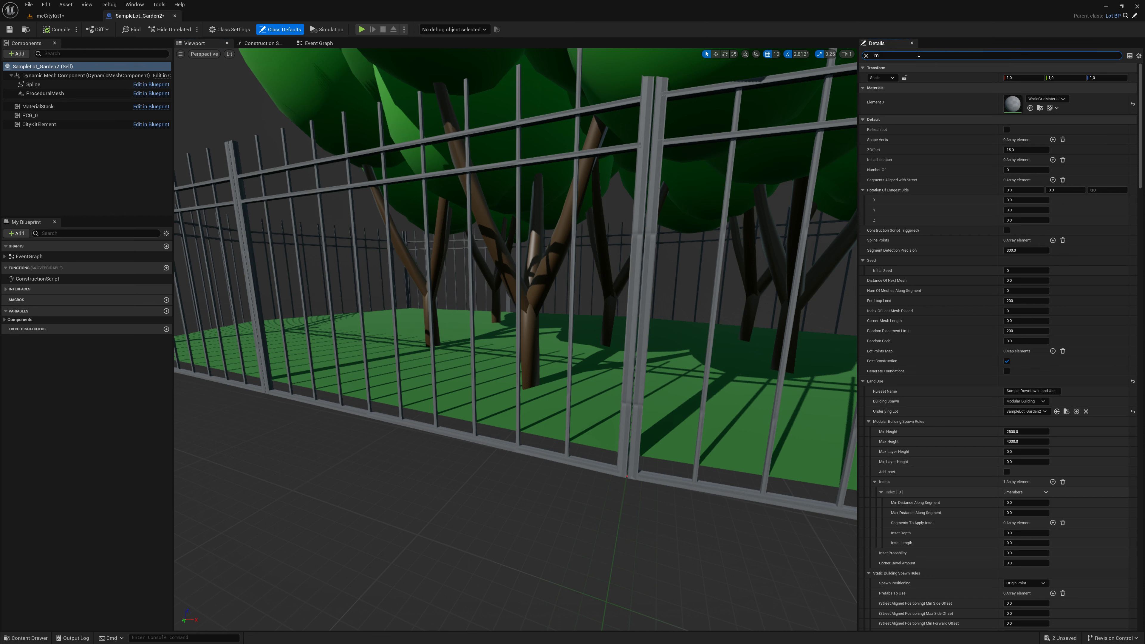
pyautogui.click(1082, 121)
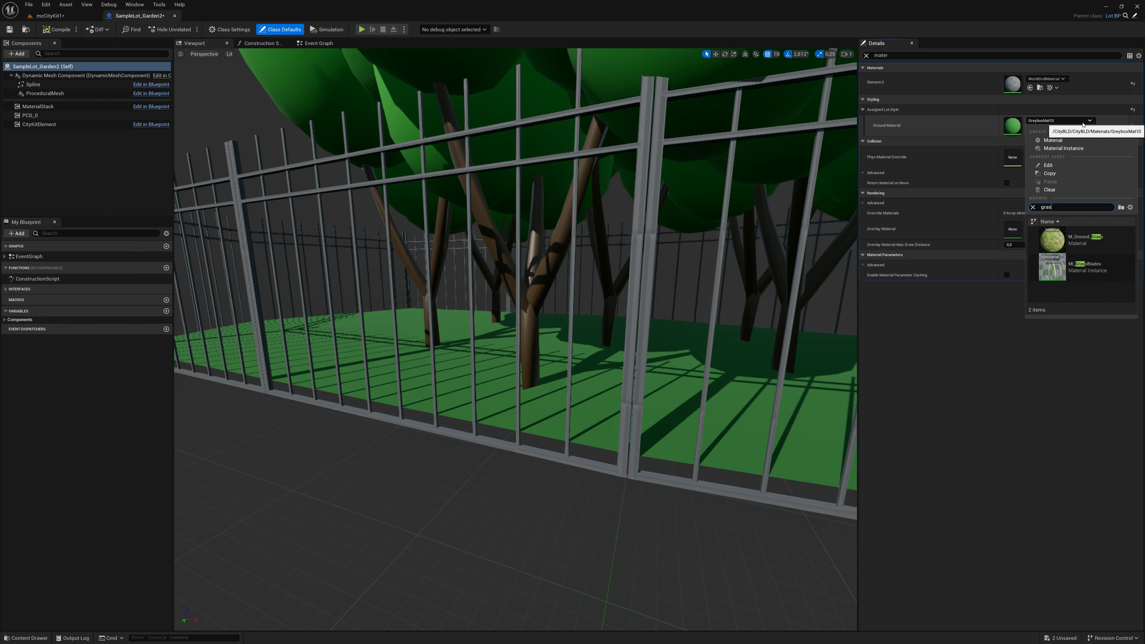
pyautogui.click(1091, 241)
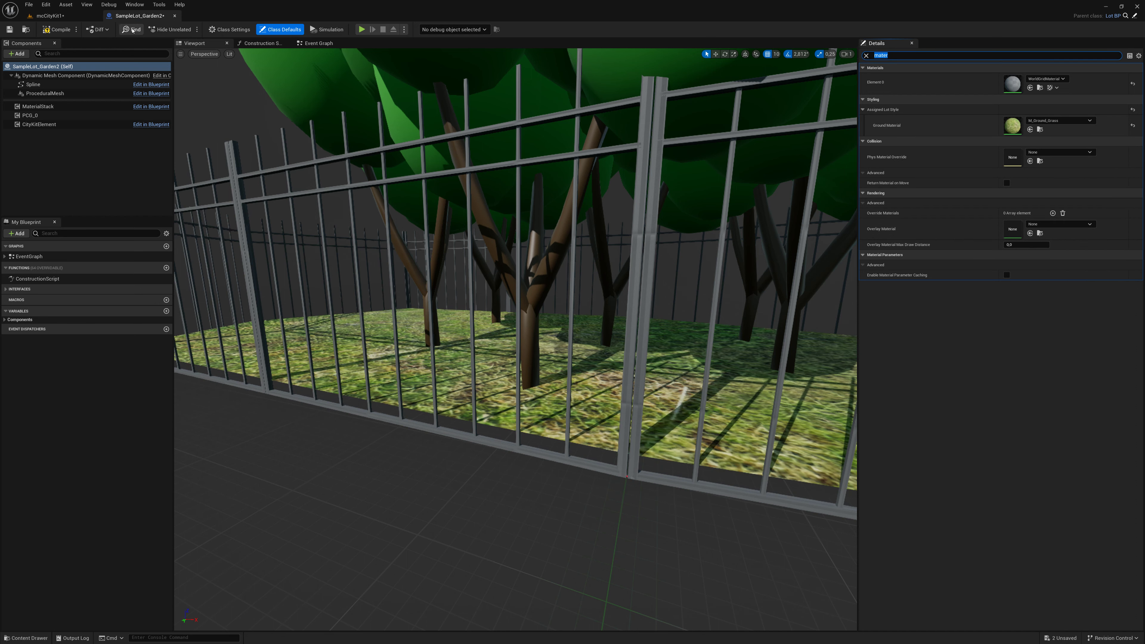
pyautogui.click(54, 29)
pyautogui.click(9, 29)
# Step: Check the city level, then return to SampleLot_Garden2 and select its PCG_0 component
pyautogui.click(50, 15)
pyautogui.click(128, 16)
pyautogui.click(57, 115)
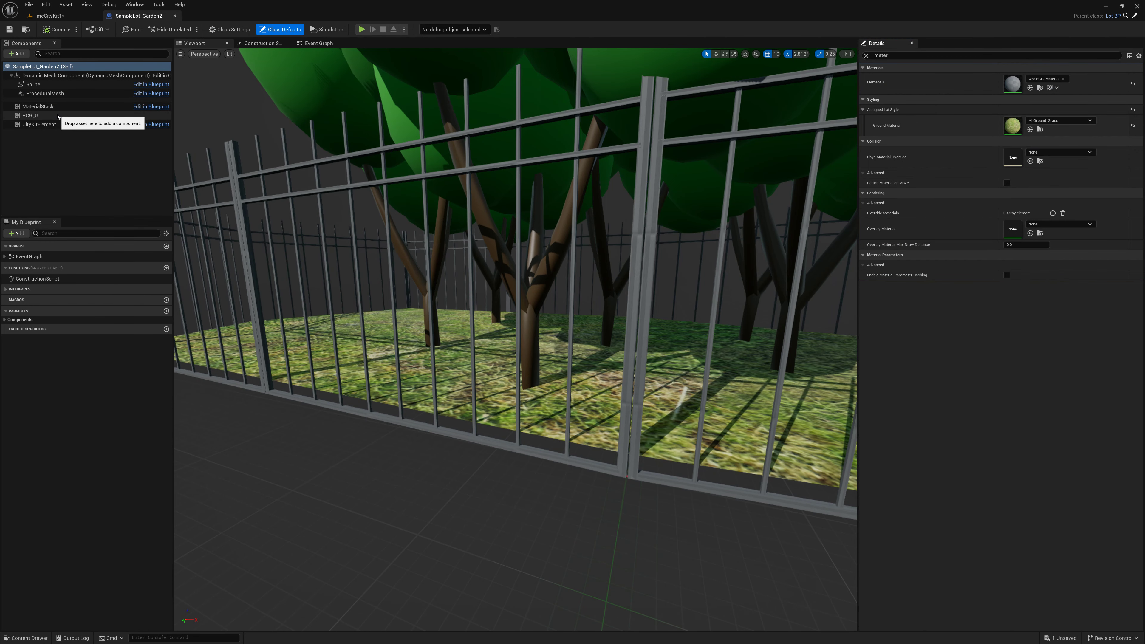
# Step: Clear the Details filter and expand PCG_0's categories to reveal its Garden graph and seed 42
pyautogui.click(866, 56)
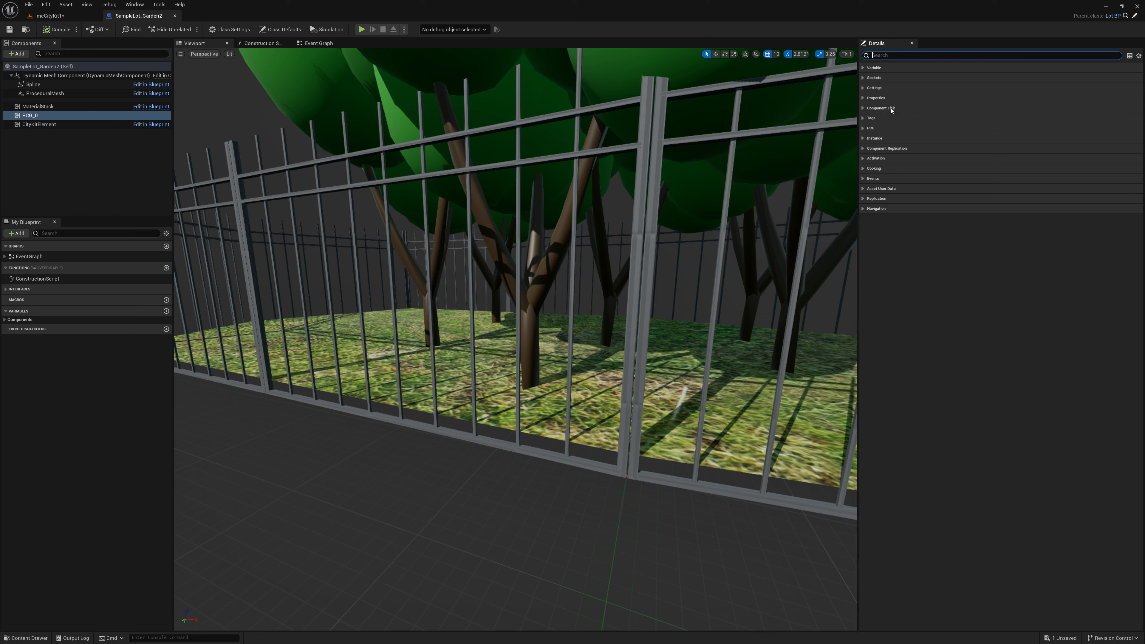
pyautogui.click(865, 68)
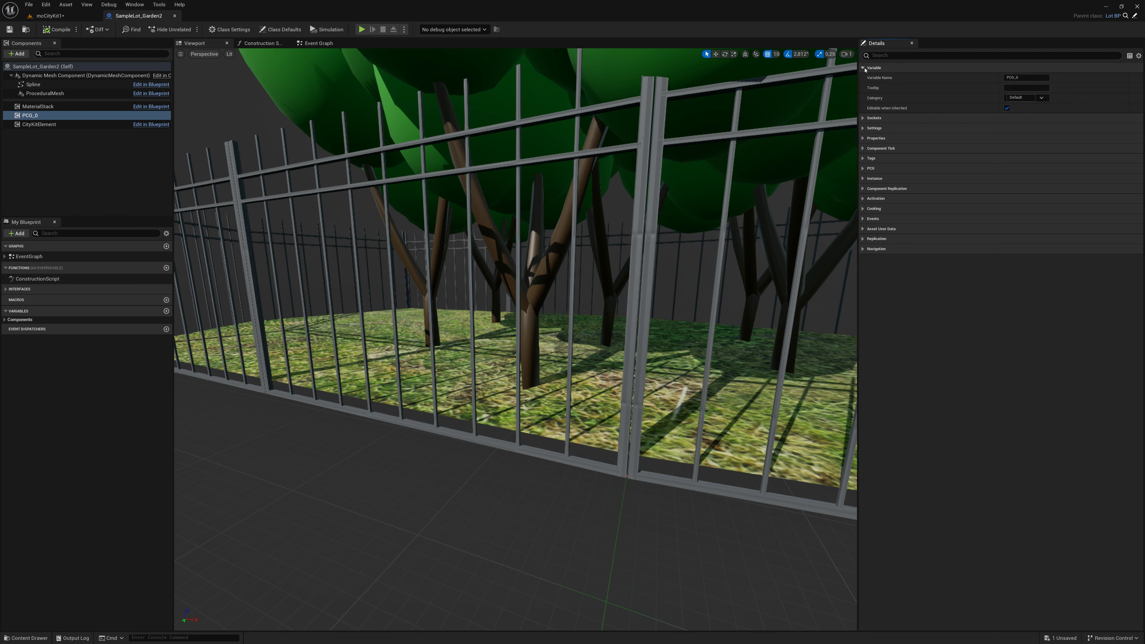
pyautogui.click(865, 129)
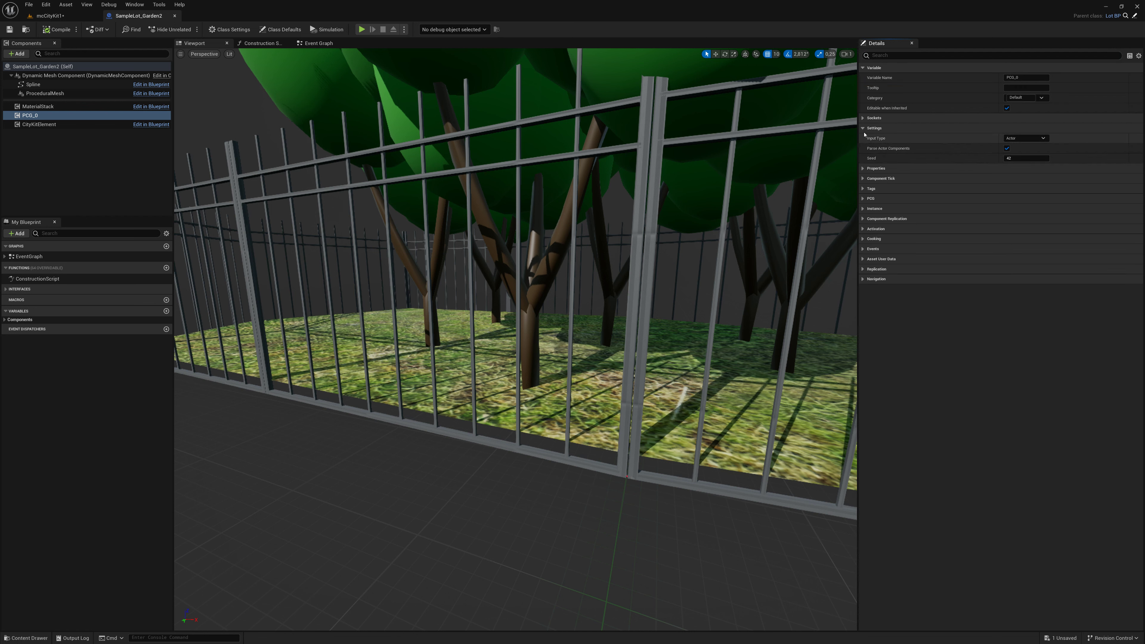
pyautogui.click(868, 117)
pyautogui.click(863, 179)
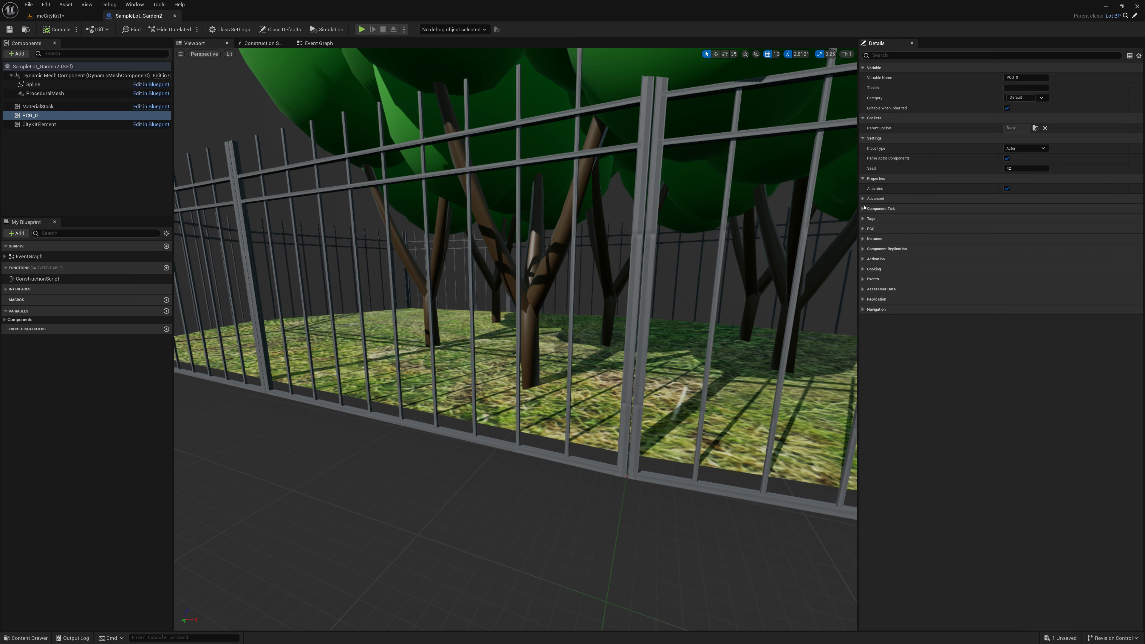
pyautogui.click(863, 209)
pyautogui.click(862, 198)
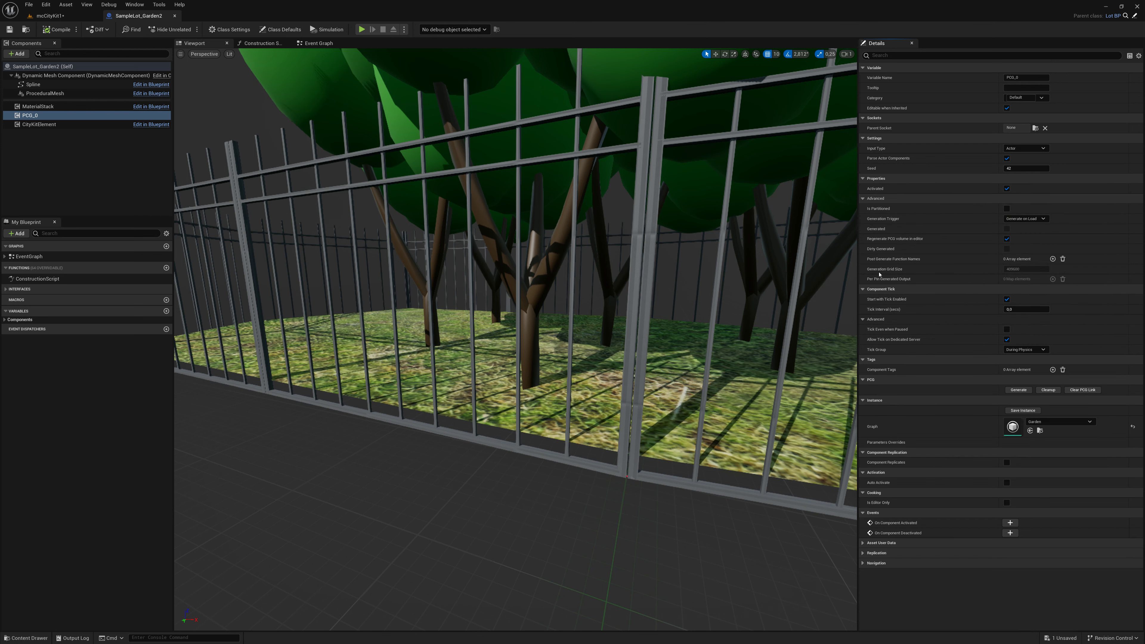
# Step: Duplicate the Garden PCG graph in the PCG folder as Garden2
pyautogui.click(1040, 430)
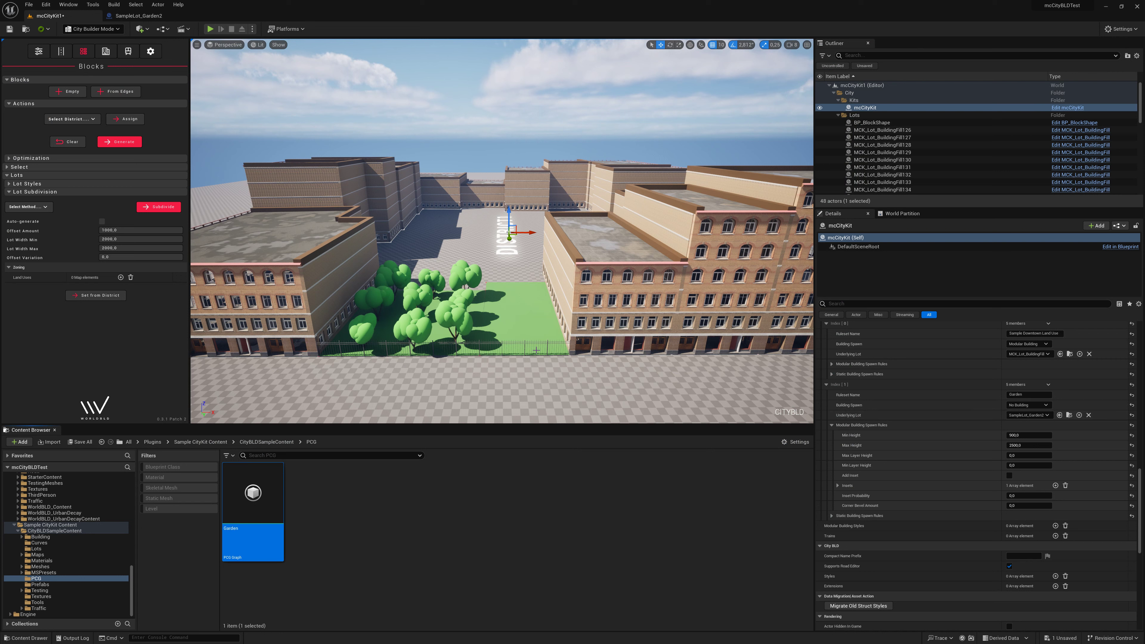
pyautogui.rightClick(255, 535)
pyautogui.click(316, 398)
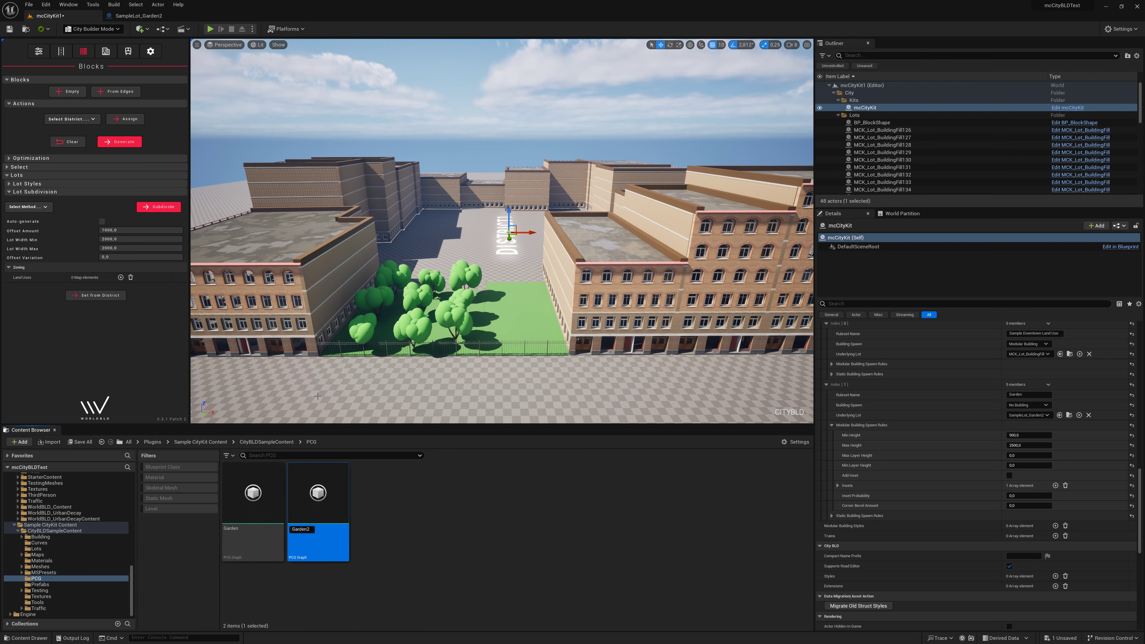
pyautogui.press('Return')
# Step: Set SampleLot_Garden2's PCG_0 Graph to Garden2, compile, and close the Blueprint
pyautogui.click(135, 16)
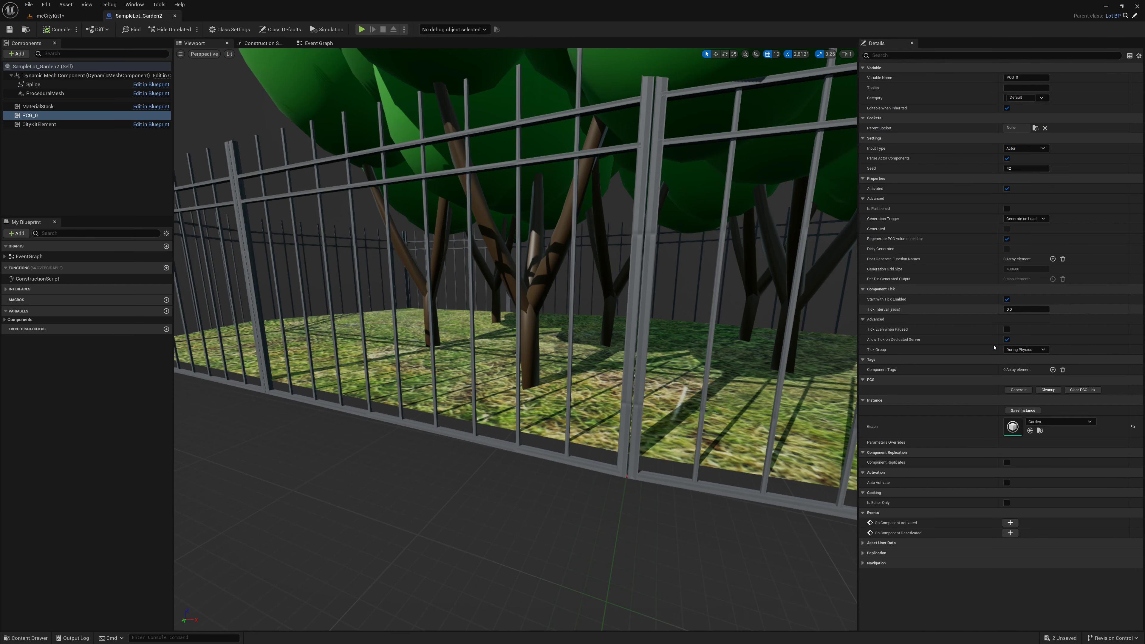
pyautogui.click(1059, 422)
pyautogui.scroll(-2, 1081, 559)
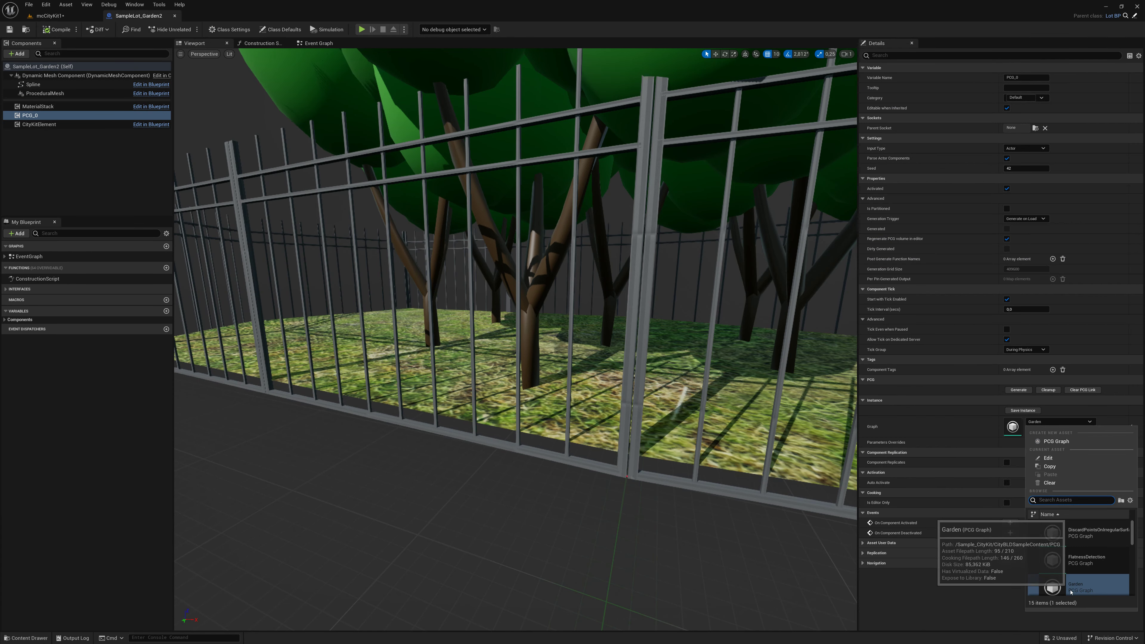
pyautogui.click(1082, 584)
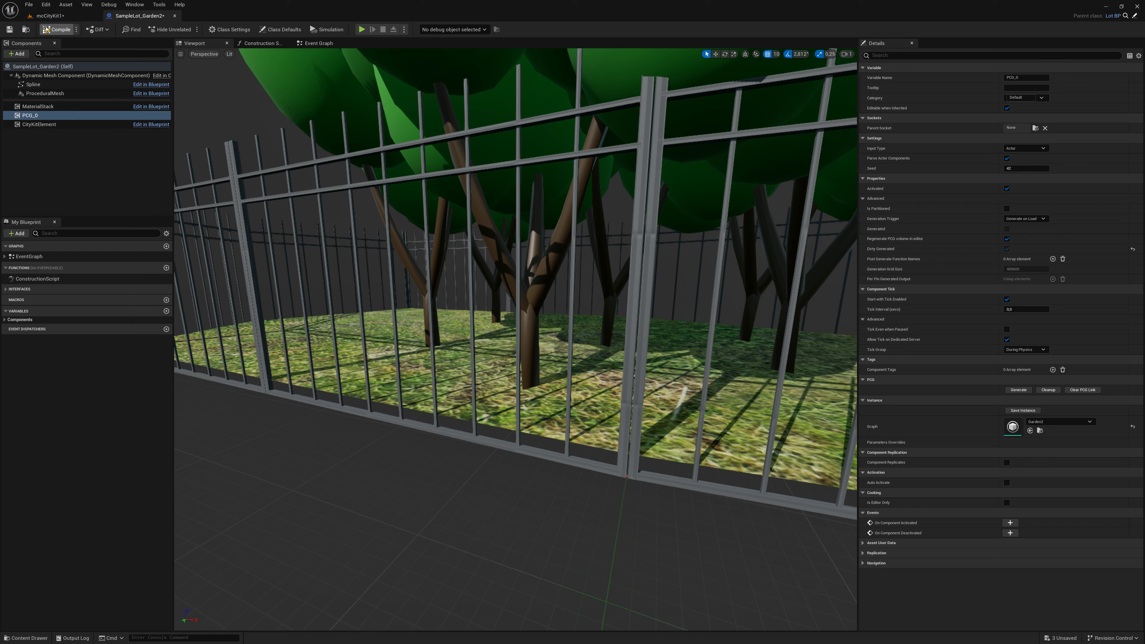
pyautogui.click(57, 29)
pyautogui.click(174, 17)
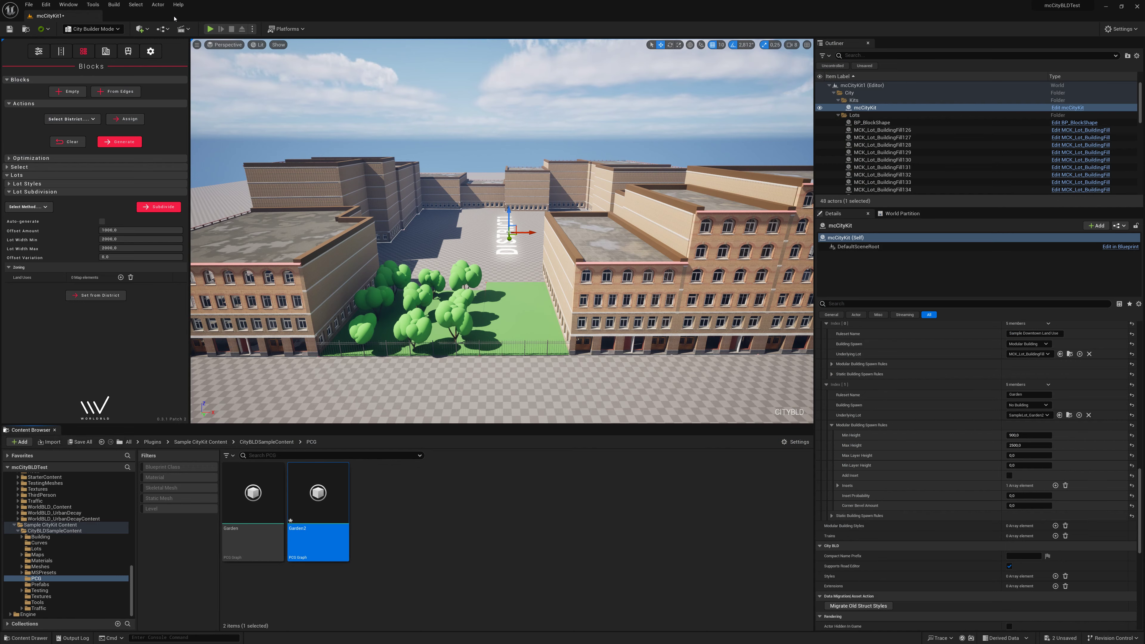
# Step: Assign SM_EuropeanBeech_Forest_06_PP as the Static Mesh in Garden2's Static Mesh Spawner descriptor
pyautogui.doubleClick(320, 487)
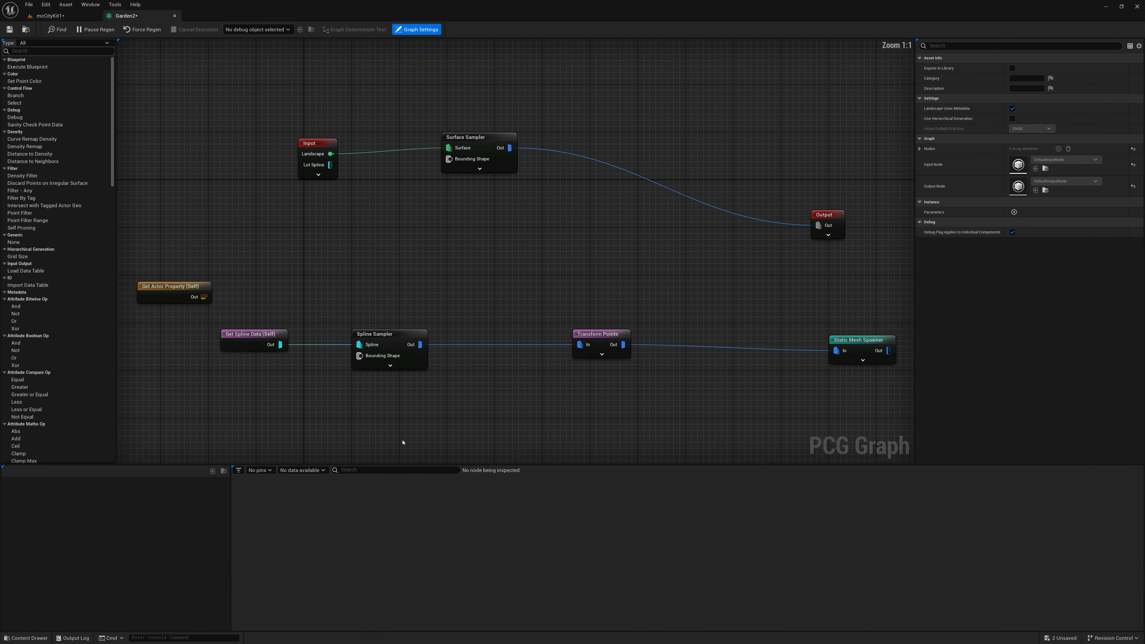
pyautogui.click(866, 341)
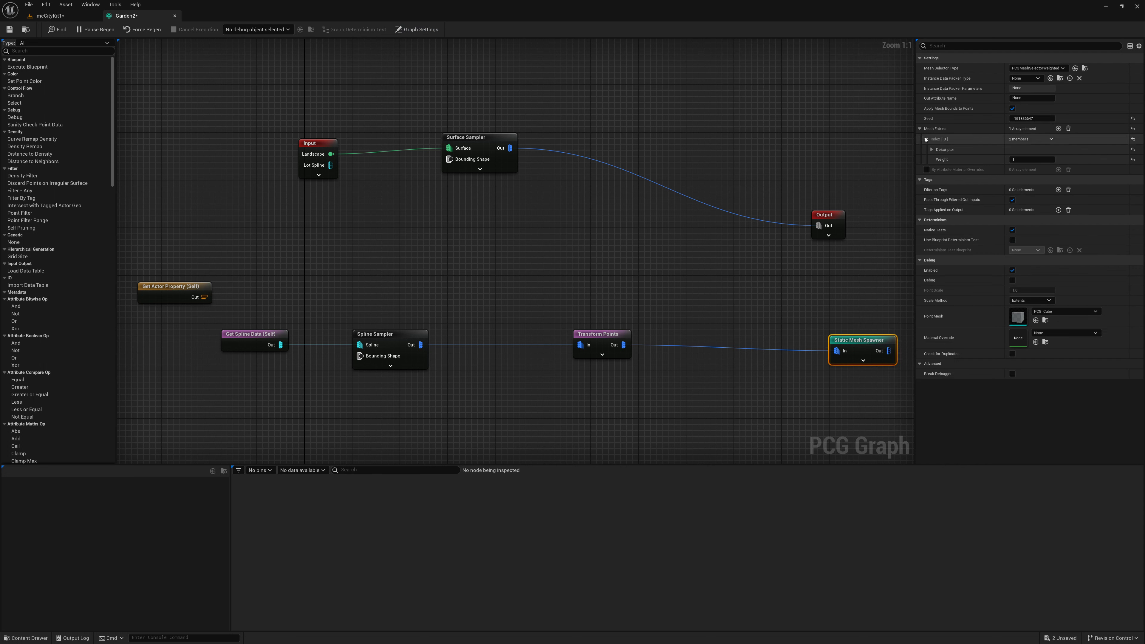
pyautogui.click(931, 150)
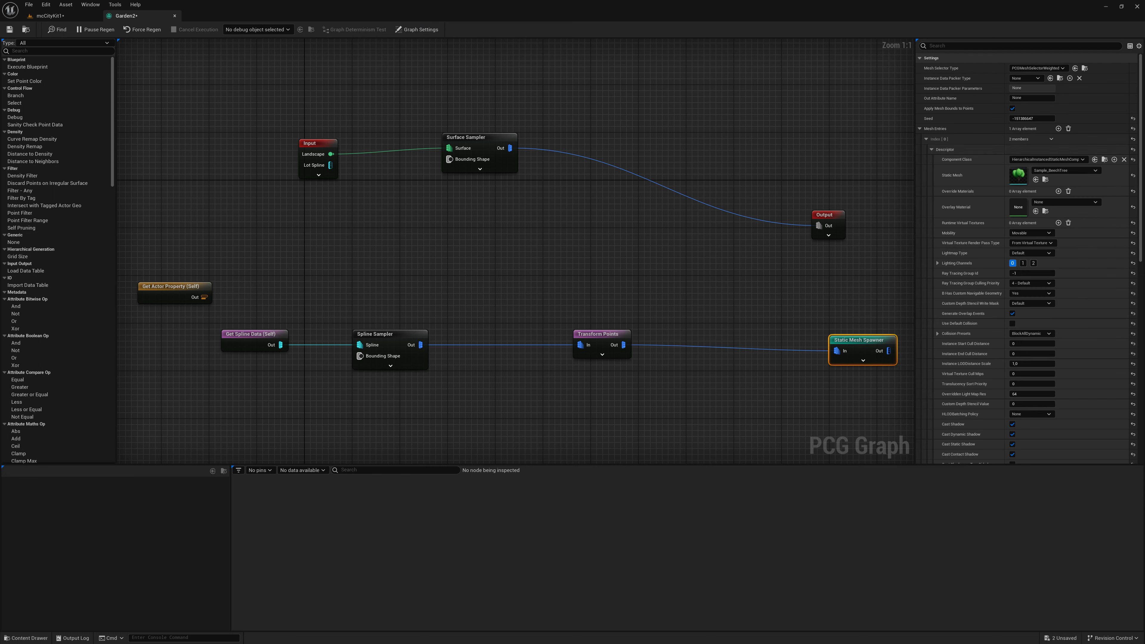
pyautogui.click(9, 638)
pyautogui.scroll(5, 87, 507)
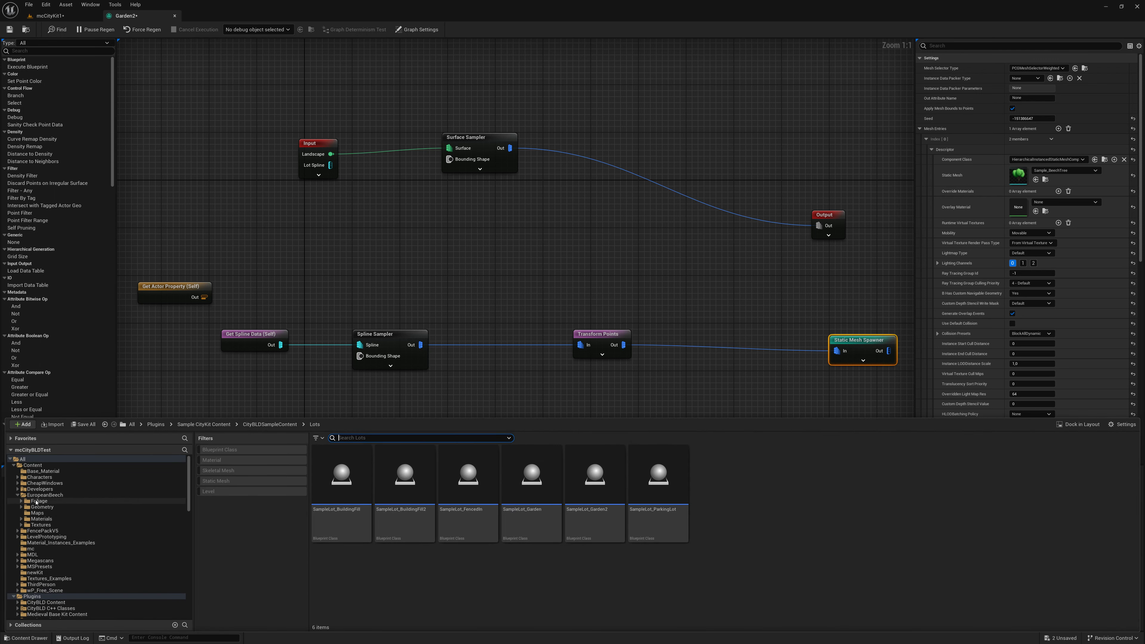
pyautogui.click(39, 496)
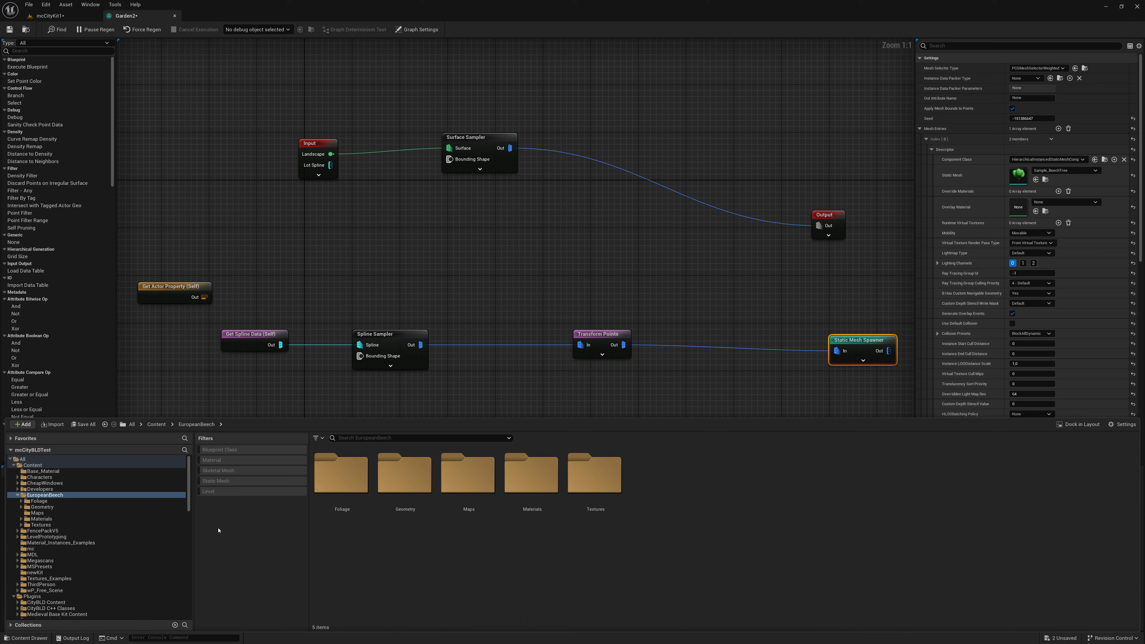
pyautogui.click(216, 481)
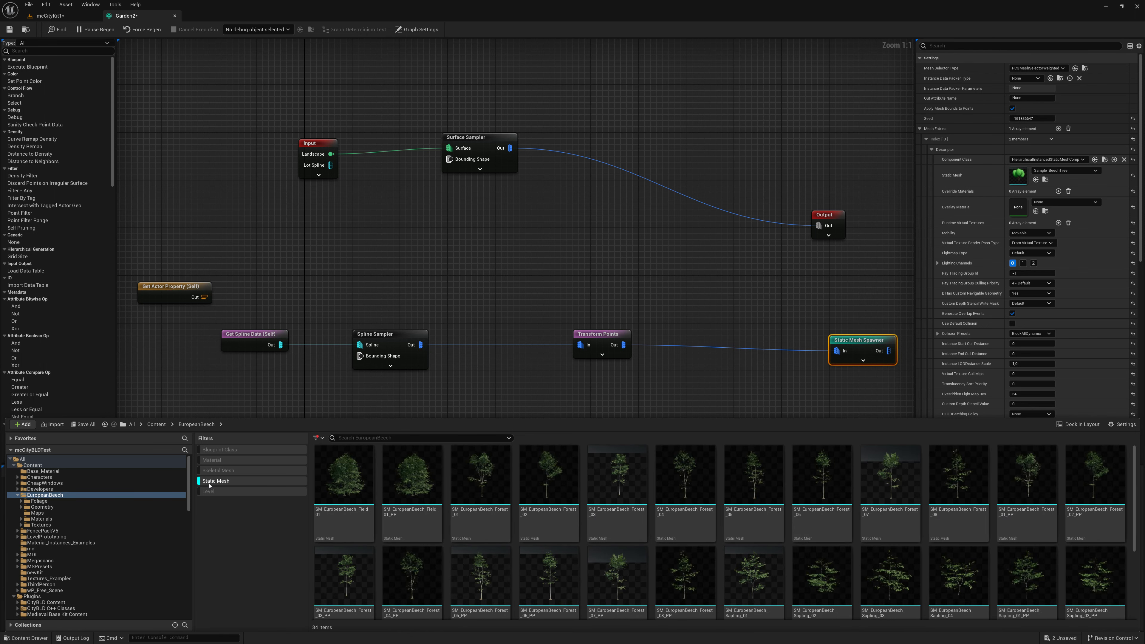
pyautogui.scroll(-2, 1011, 492)
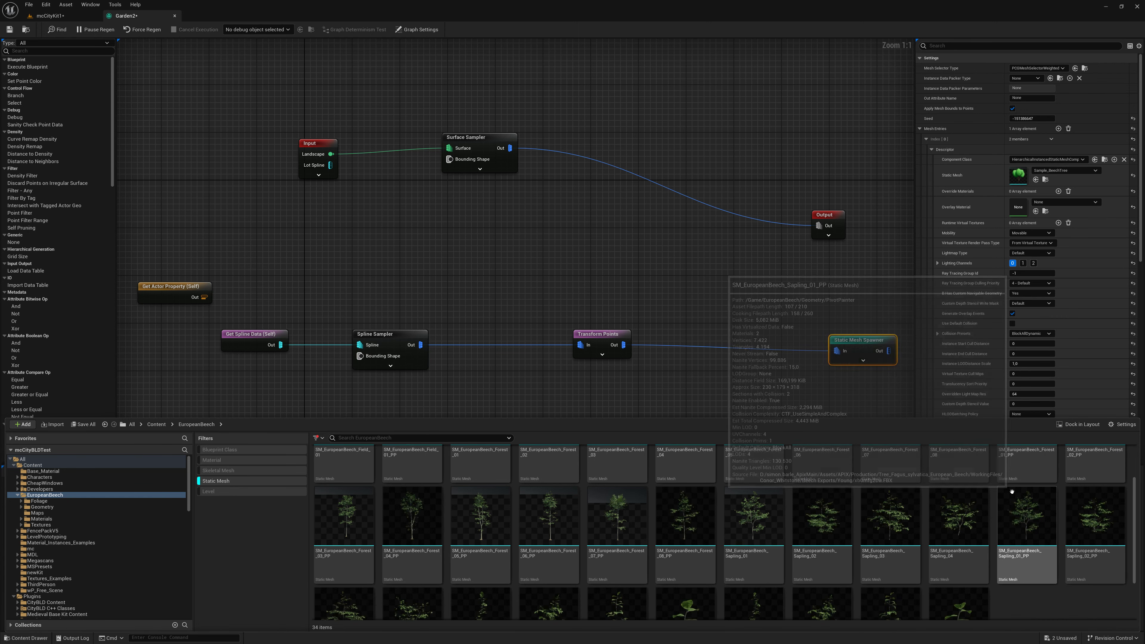
pyautogui.click(685, 541)
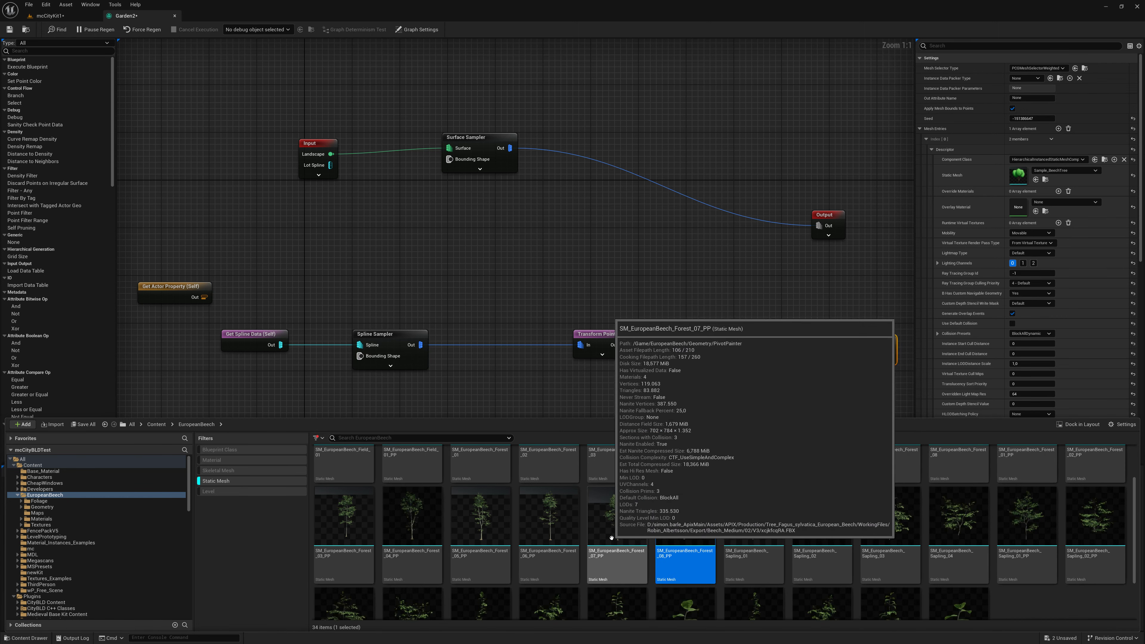
pyautogui.moveTo(566, 521); pyautogui.dragTo(1059, 171)
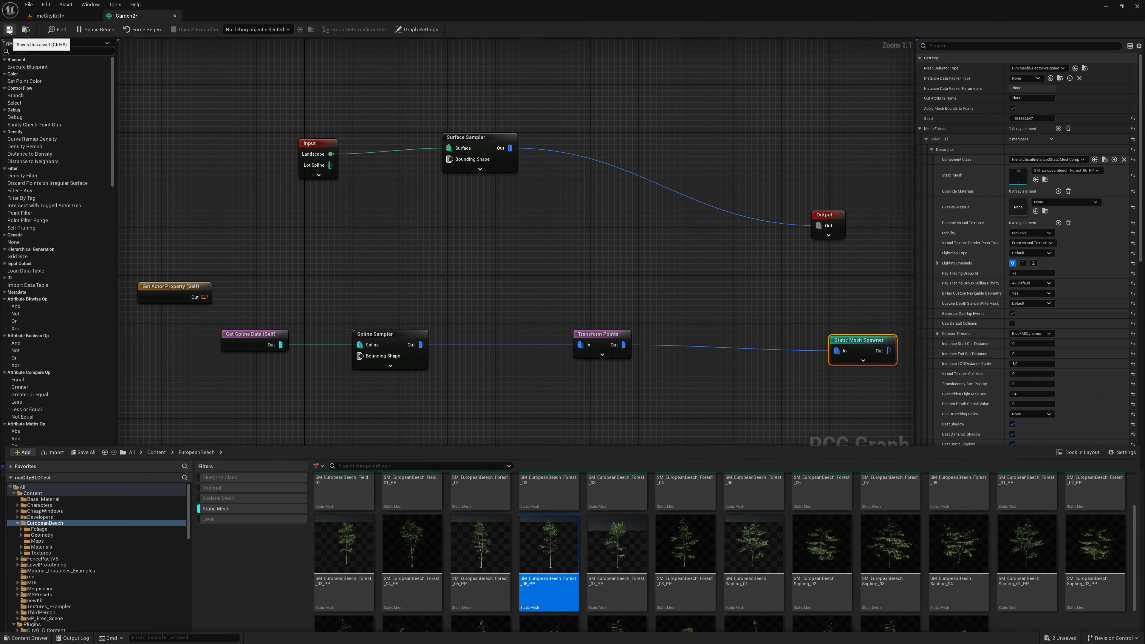
pyautogui.click(45, 16)
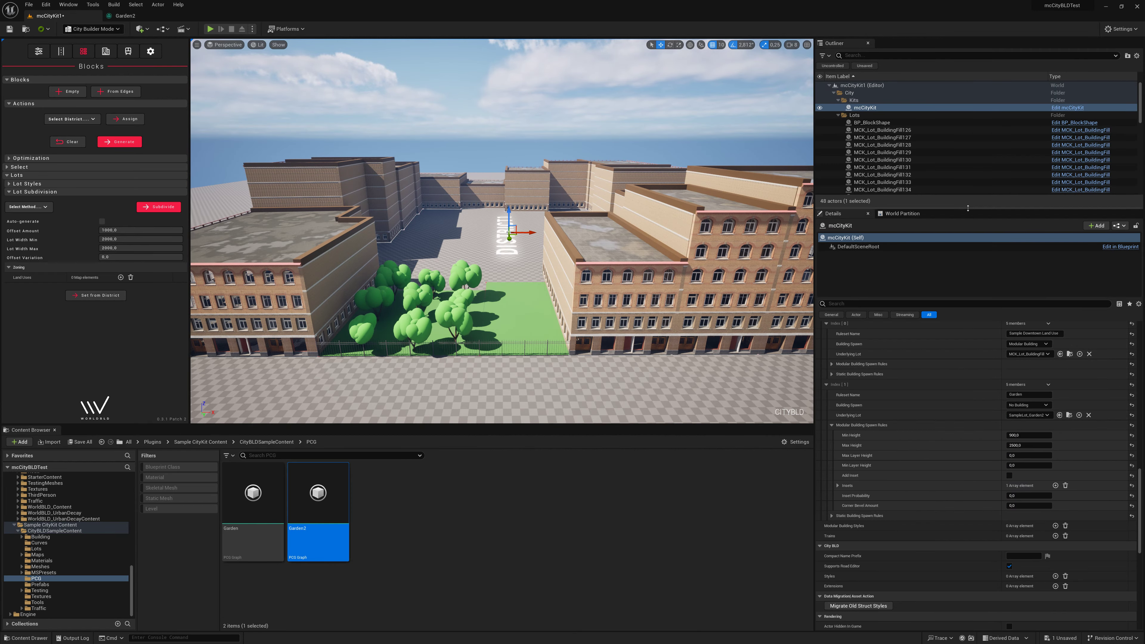
# Step: Clear and regenerate BP_BlockShape, then view the beech-filled garden lot from above
pyautogui.click(883, 125)
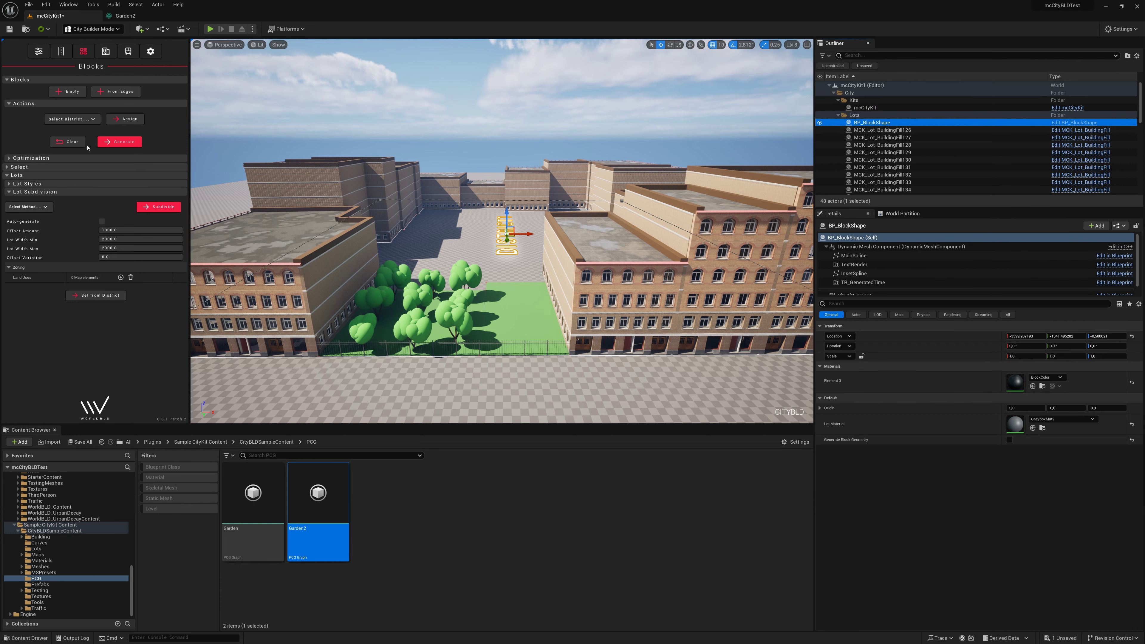
pyautogui.click(123, 142)
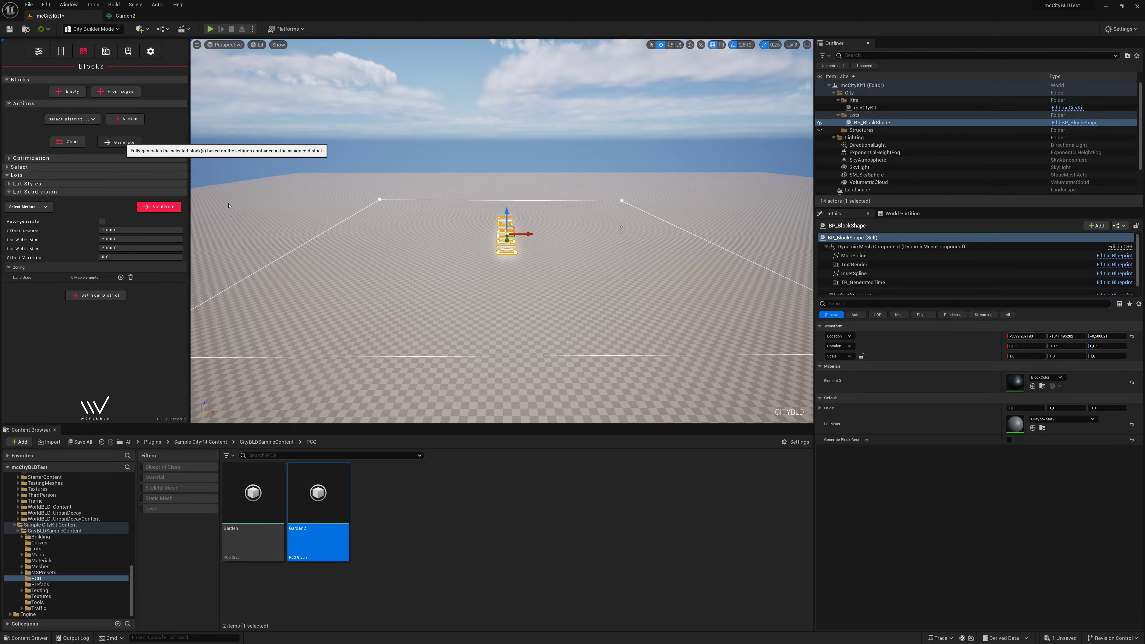
pyautogui.moveTo(228, 205); pyautogui.dragTo(228, 205, button='right')
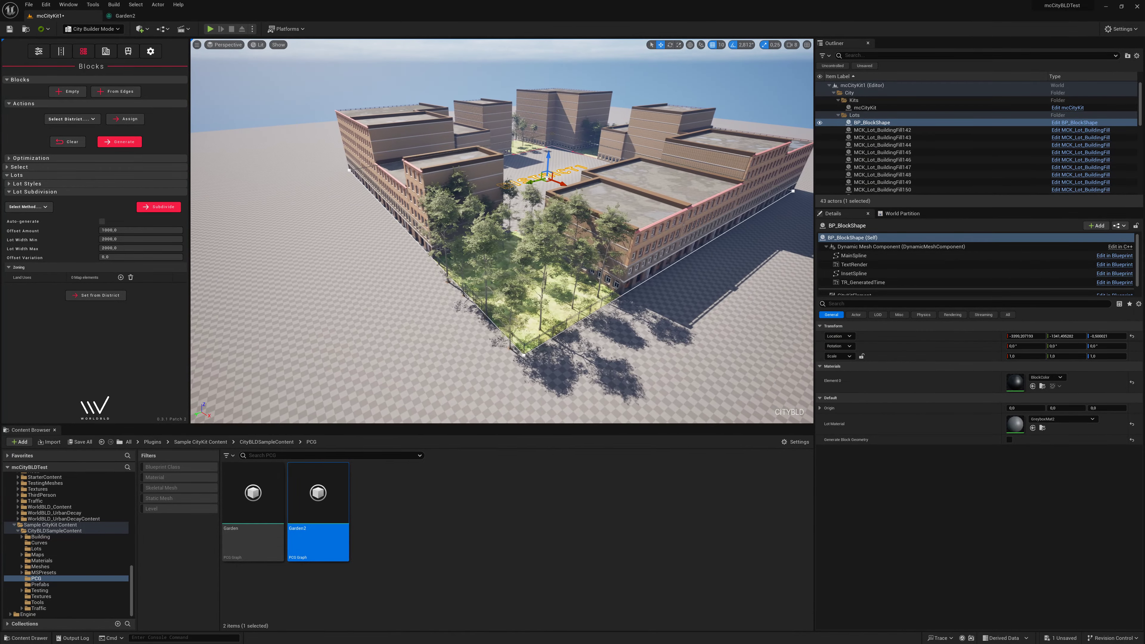
pyautogui.moveTo(763, 144); pyautogui.dragTo(763, 144, button='right')
pyautogui.click(135, 16)
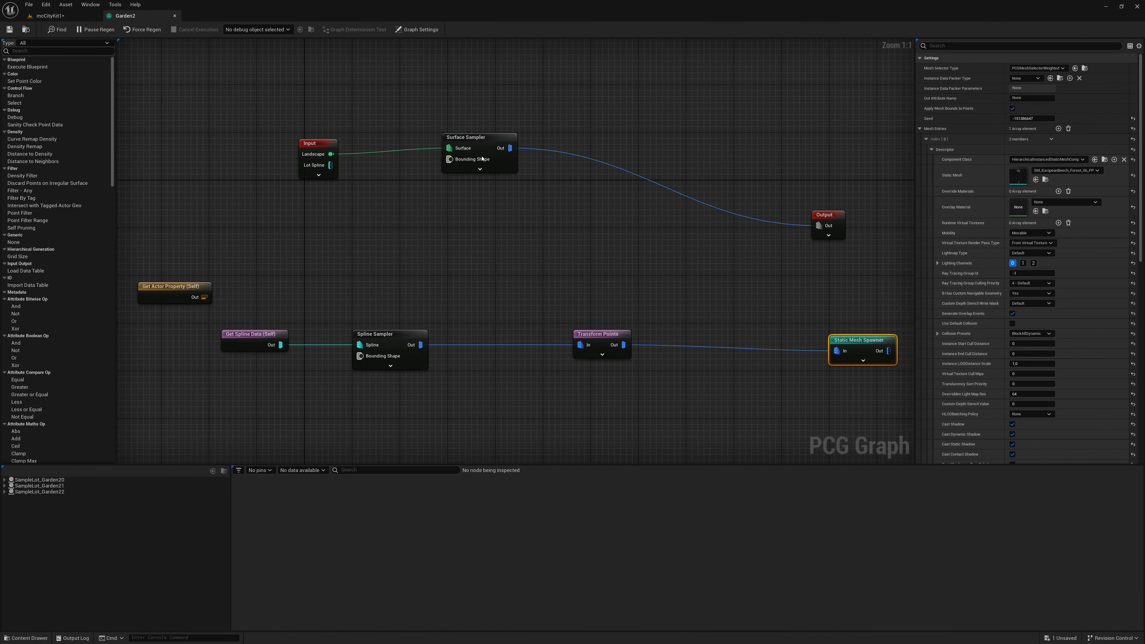
# Step: Set Garden2's Transform Points Offset Max X and Y to -200, save, and check the trees
pyautogui.click(488, 147)
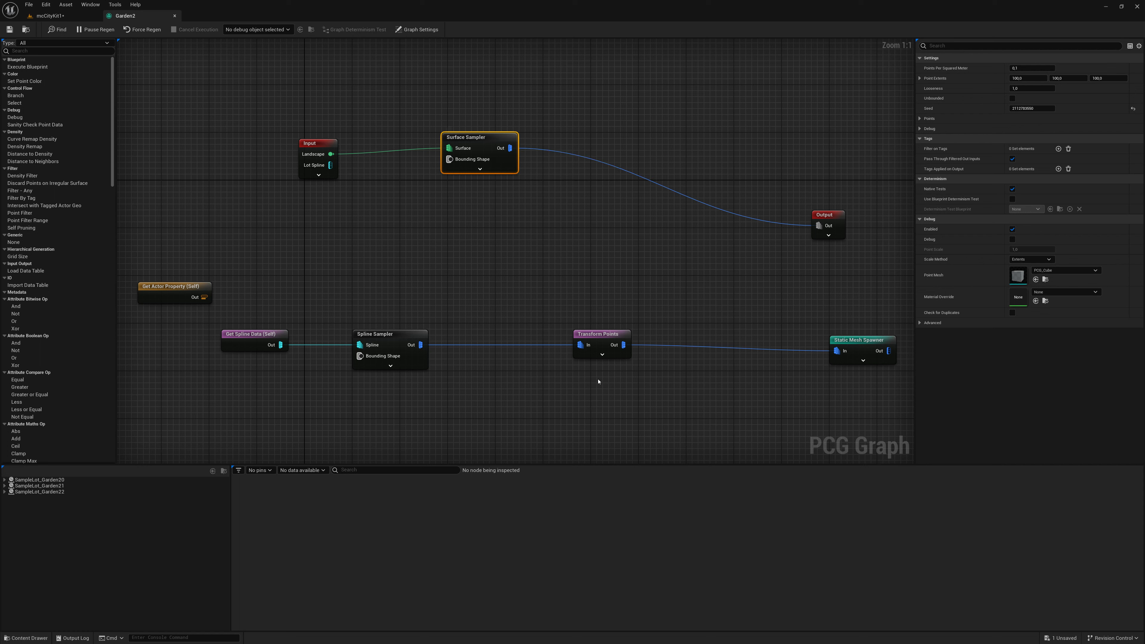
pyautogui.click(609, 332)
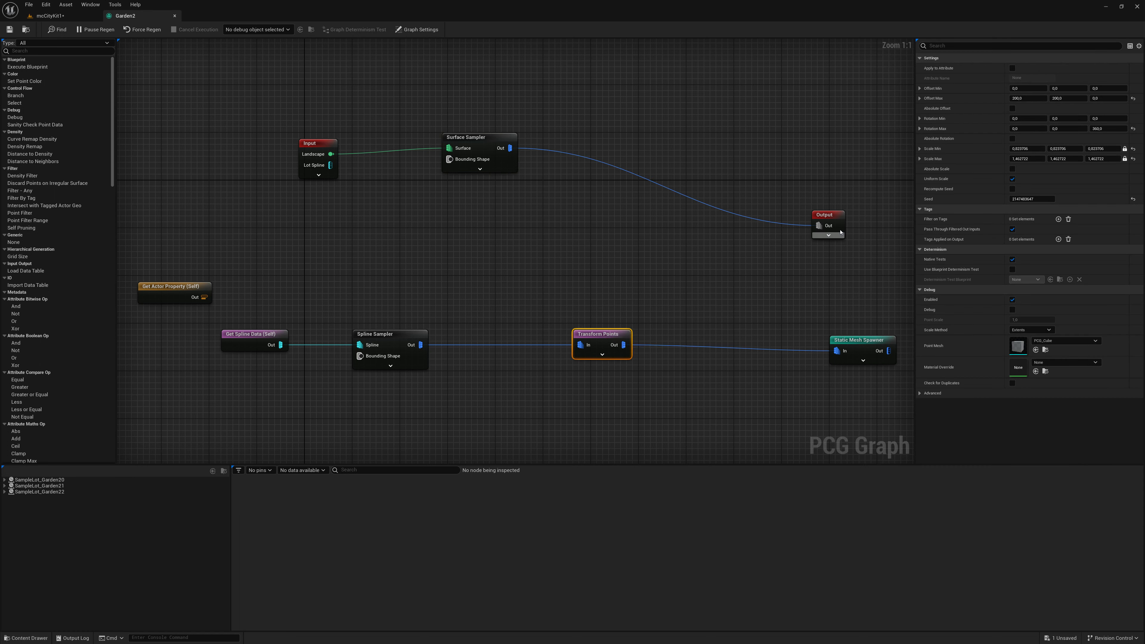
pyautogui.click(1031, 98)
pyautogui.click(1073, 100)
pyautogui.write('-200')
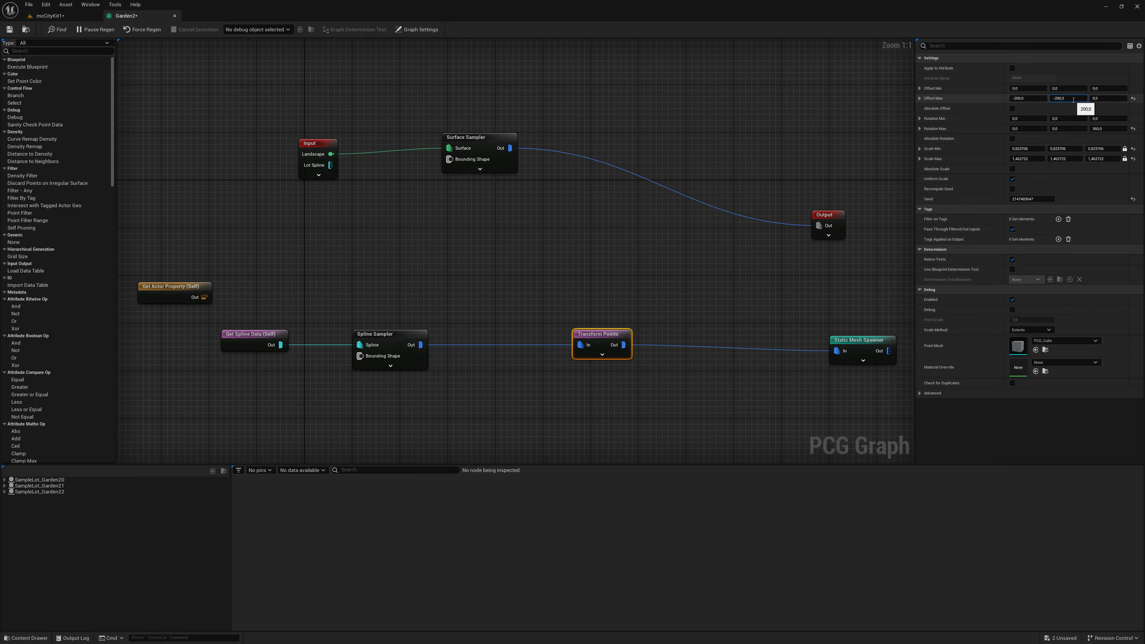
pyautogui.press('Return')
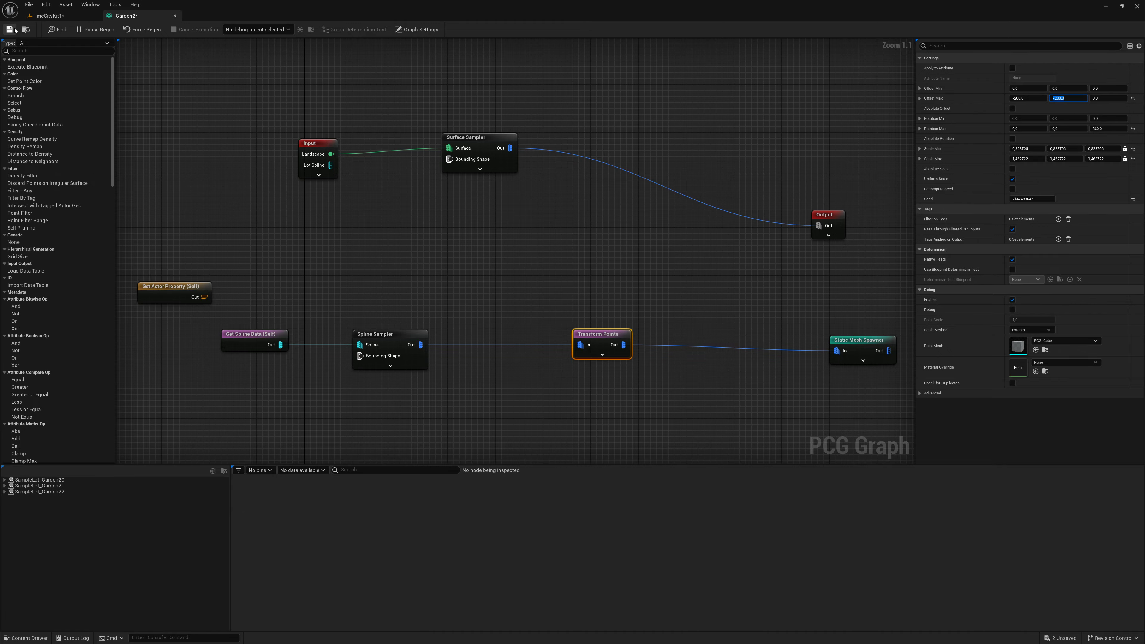
pyautogui.click(9, 29)
pyautogui.click(49, 15)
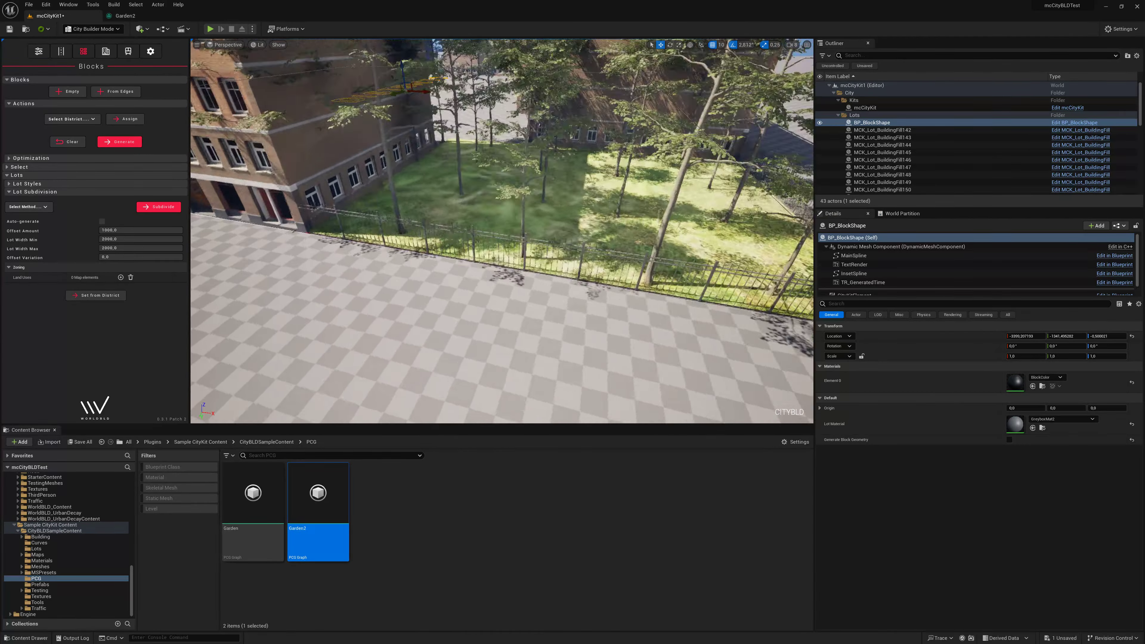
pyautogui.click(125, 15)
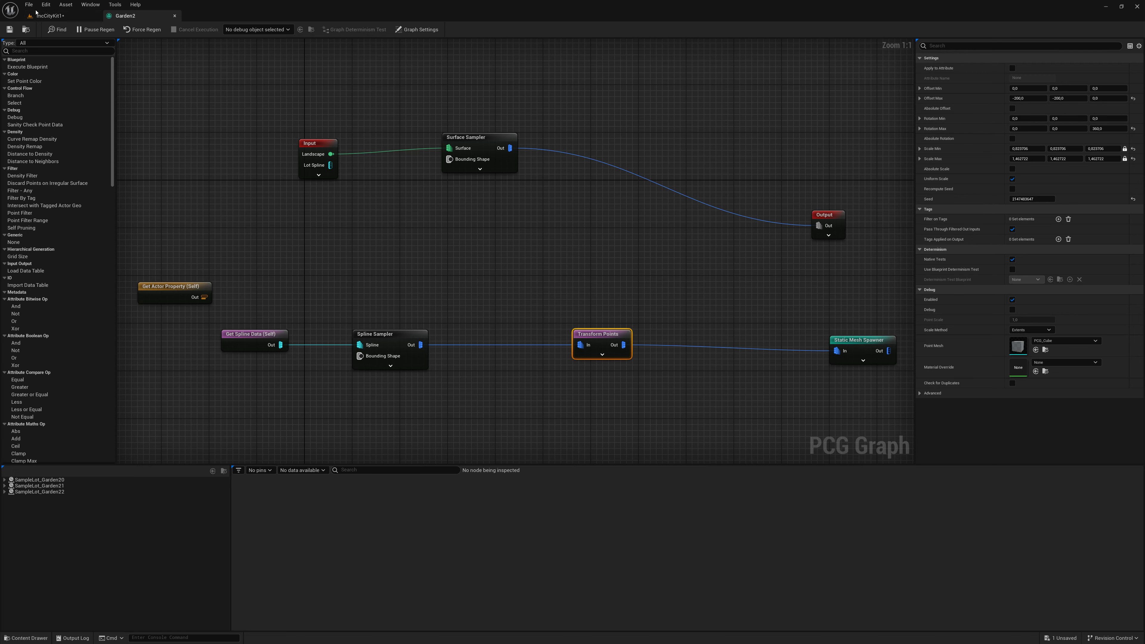
# Step: Select mcCityKit, scroll to Land Use Rulesets, and browse to SampleLot_Garden2 in Lots
pyautogui.click(50, 15)
pyautogui.click(864, 108)
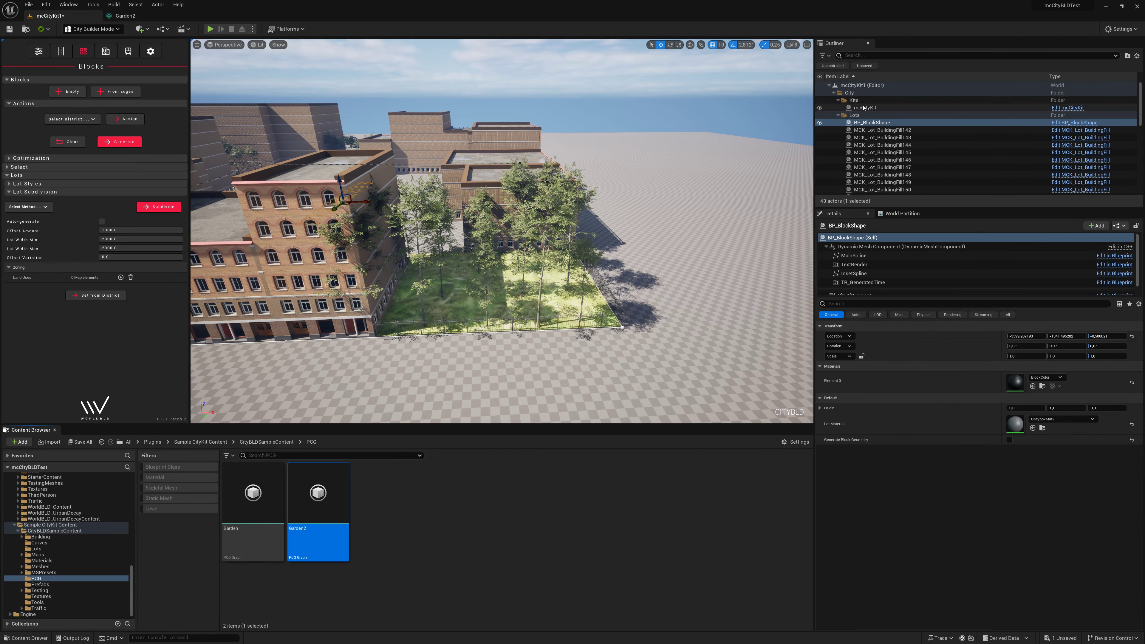
pyautogui.scroll(-3, 1037, 585)
pyautogui.scroll(-2, 1037, 584)
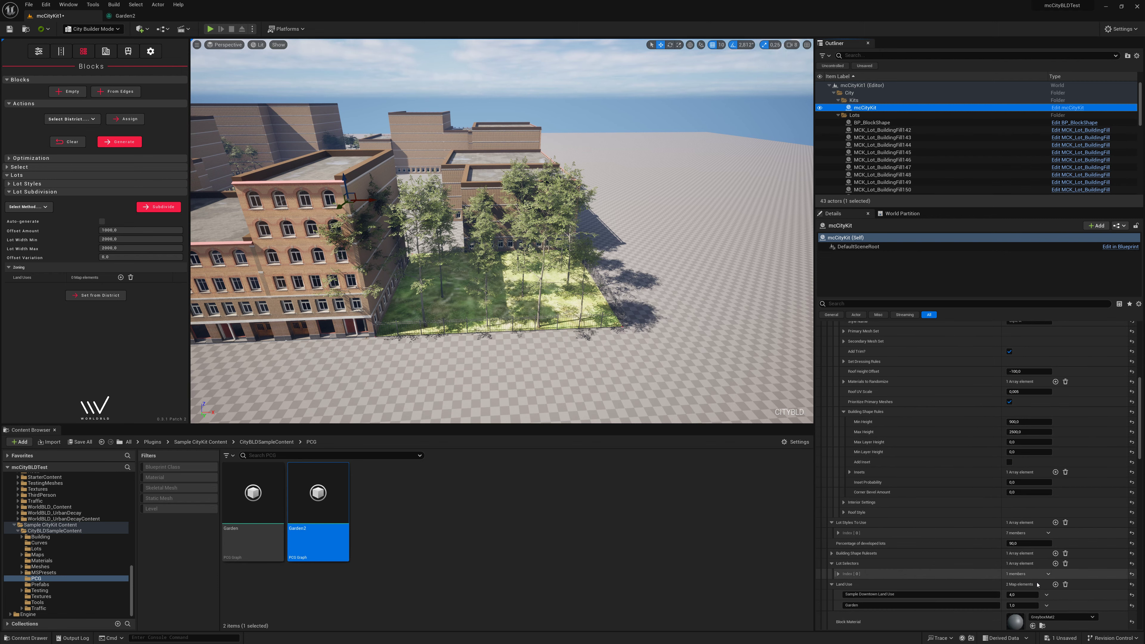
pyautogui.scroll(-2, 1029, 564)
pyautogui.scroll(-2, 1023, 546)
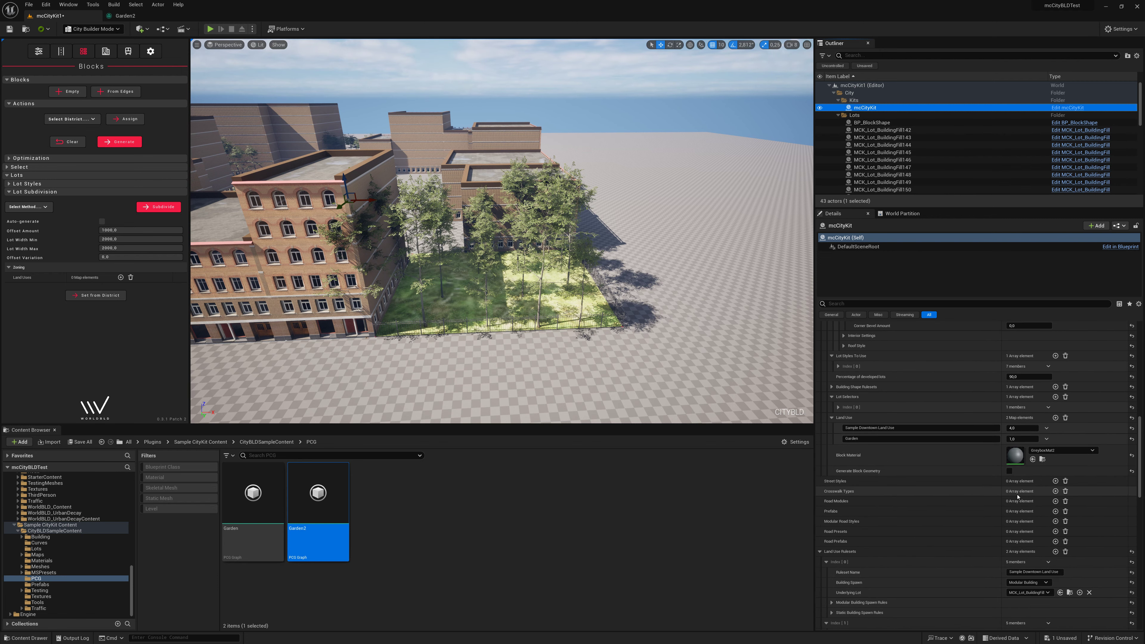
pyautogui.scroll(-6, 1036, 509)
pyautogui.click(1069, 548)
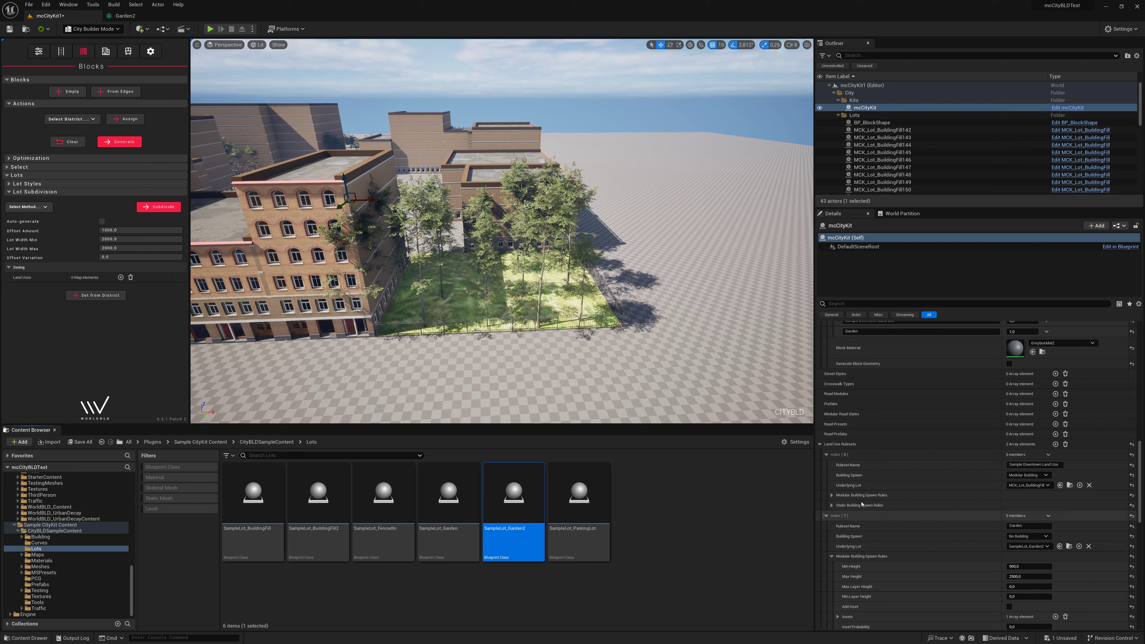
# Step: Try SampleLot_Garden2 ZOffset values of -50 and then -200, saving and checking the level
pyautogui.doubleClick(512, 535)
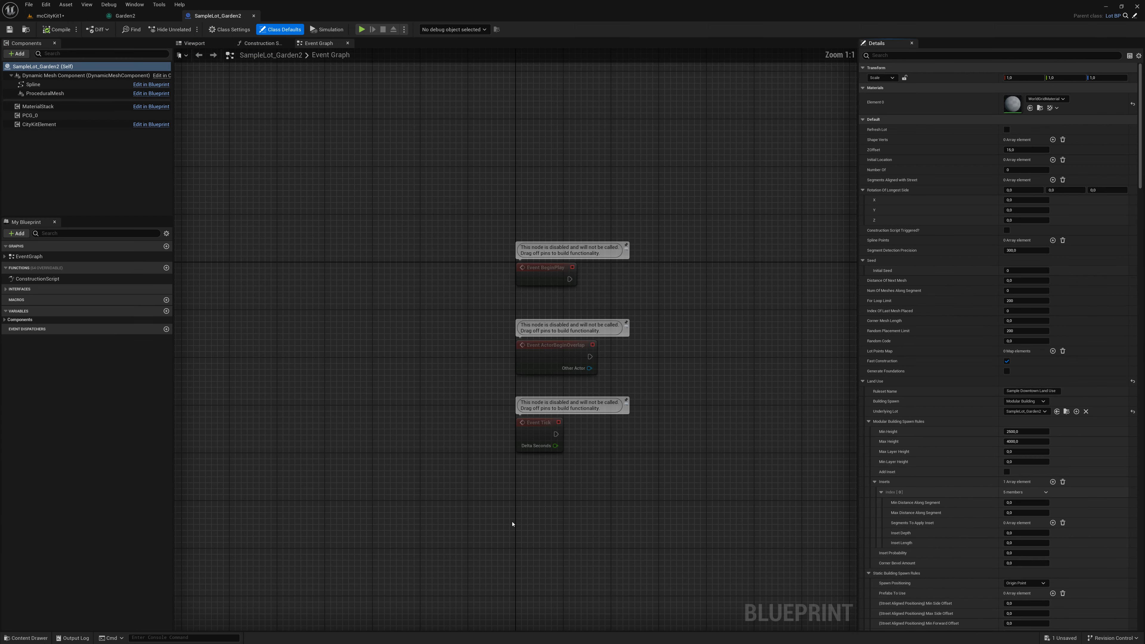
pyautogui.click(1025, 149)
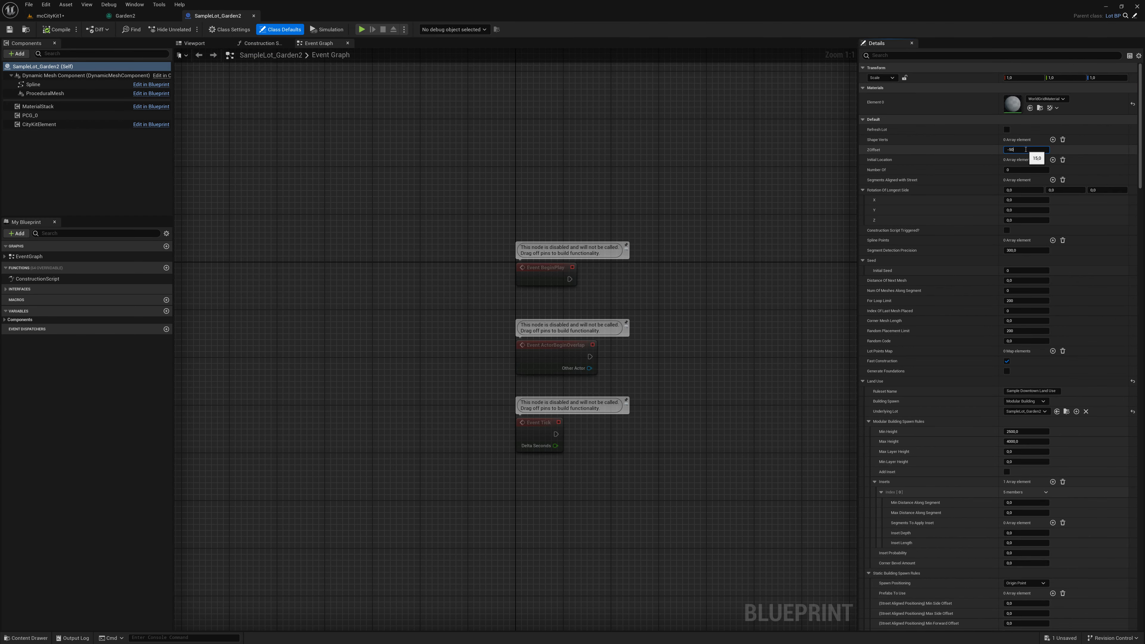
pyautogui.press('Return')
pyautogui.click(50, 16)
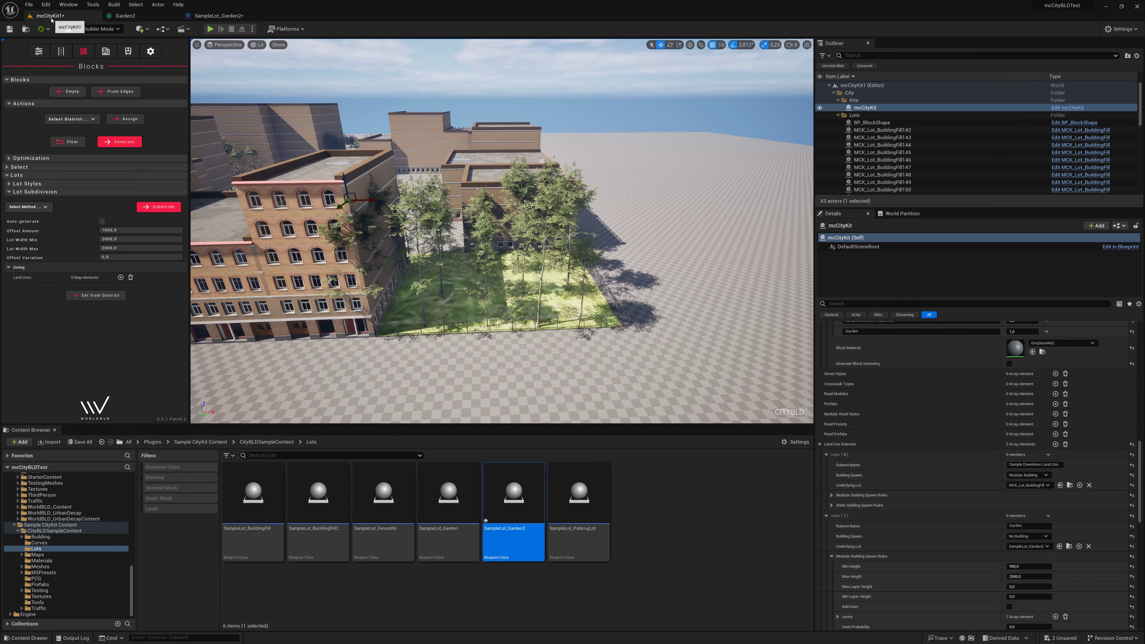
pyautogui.click(219, 16)
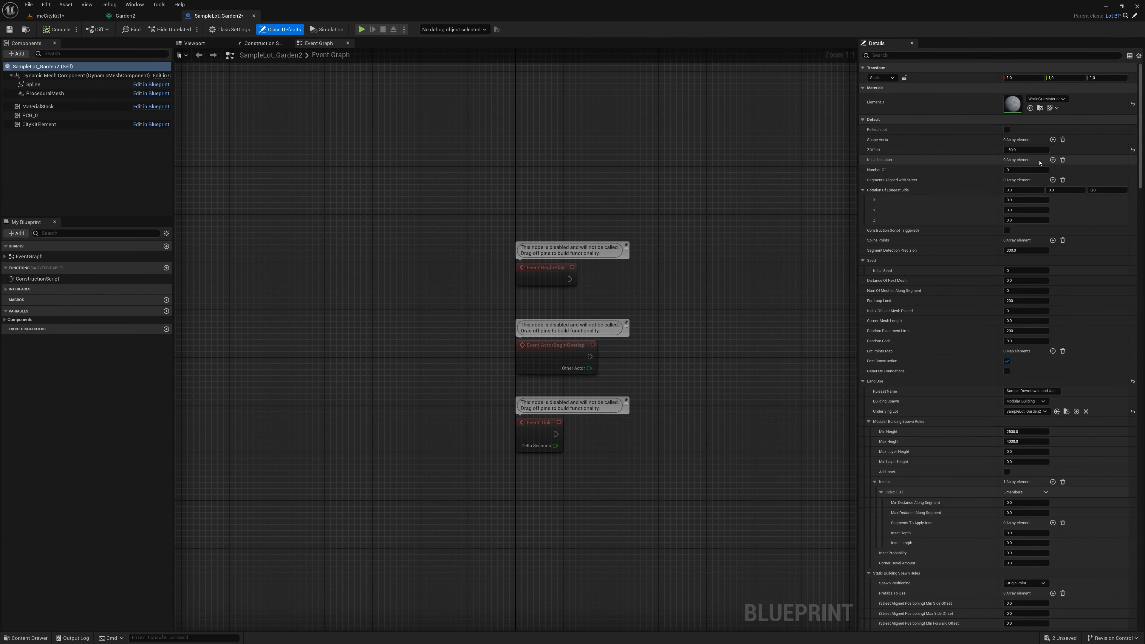
pyautogui.click(1028, 150)
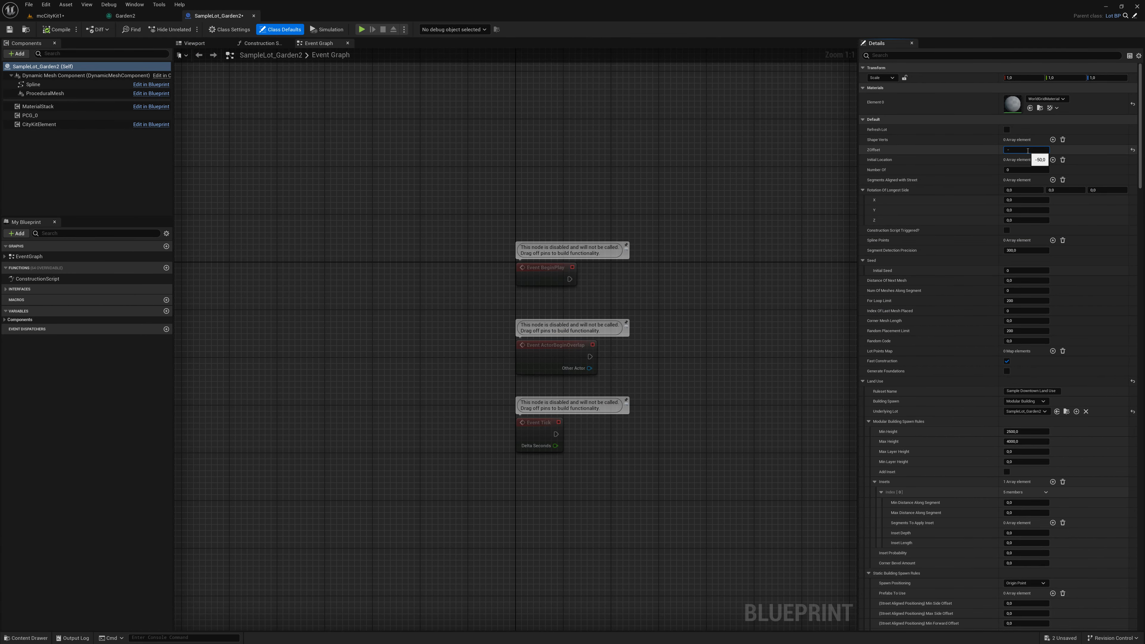
pyautogui.write('200,0')
pyautogui.press('Return')
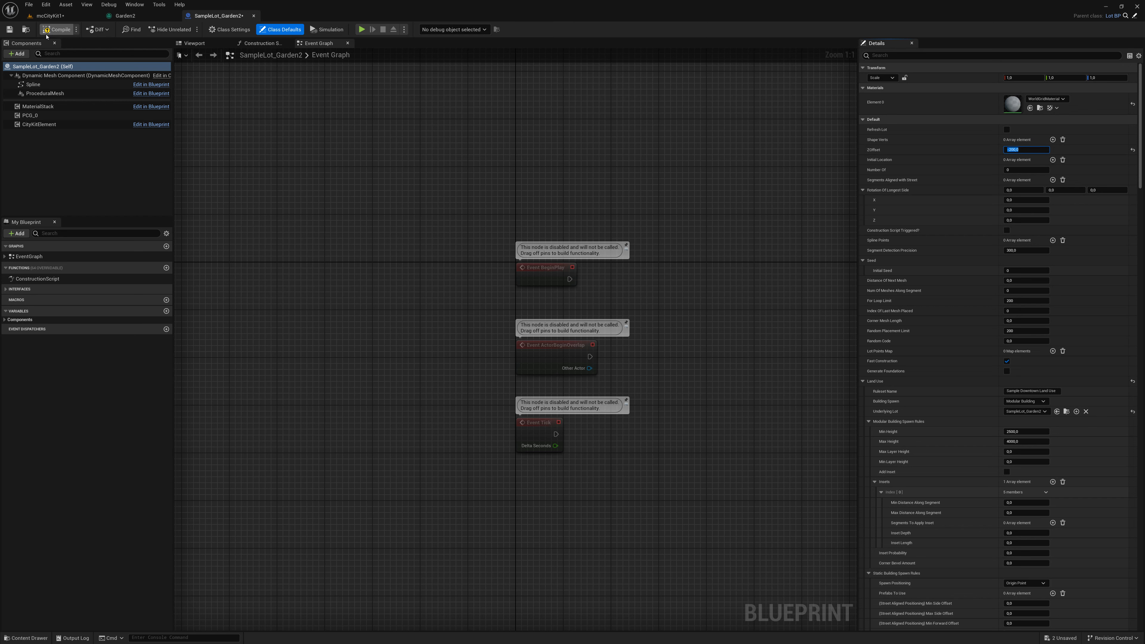
pyautogui.click(9, 29)
pyautogui.click(49, 15)
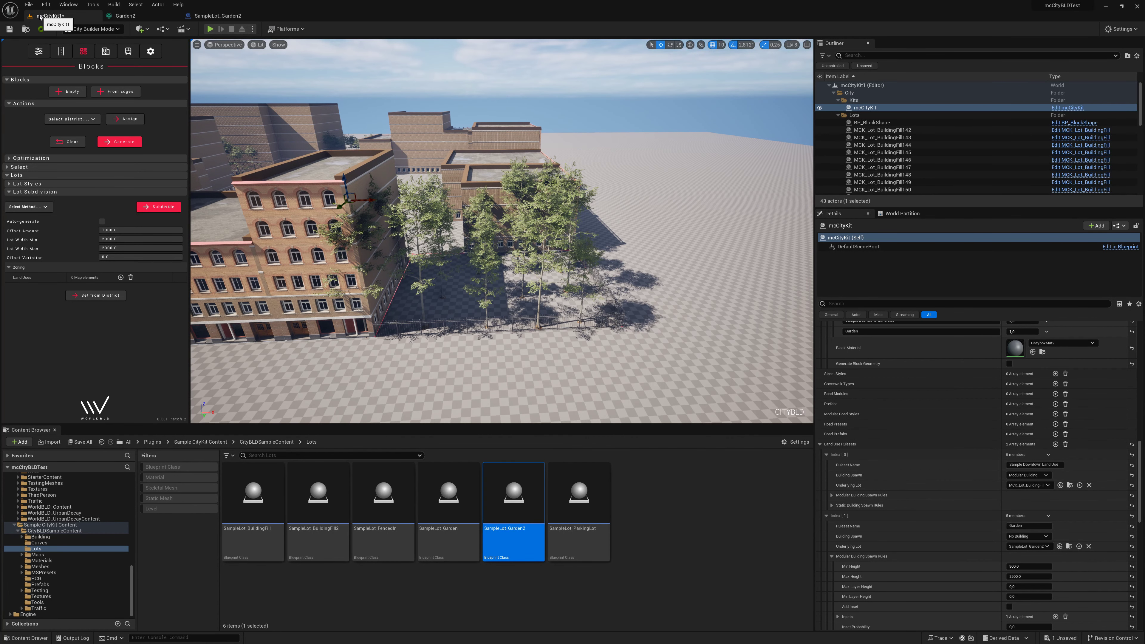
# Step: Reset SampleLot_Garden2's ZOffset to 0
pyautogui.click(120, 15)
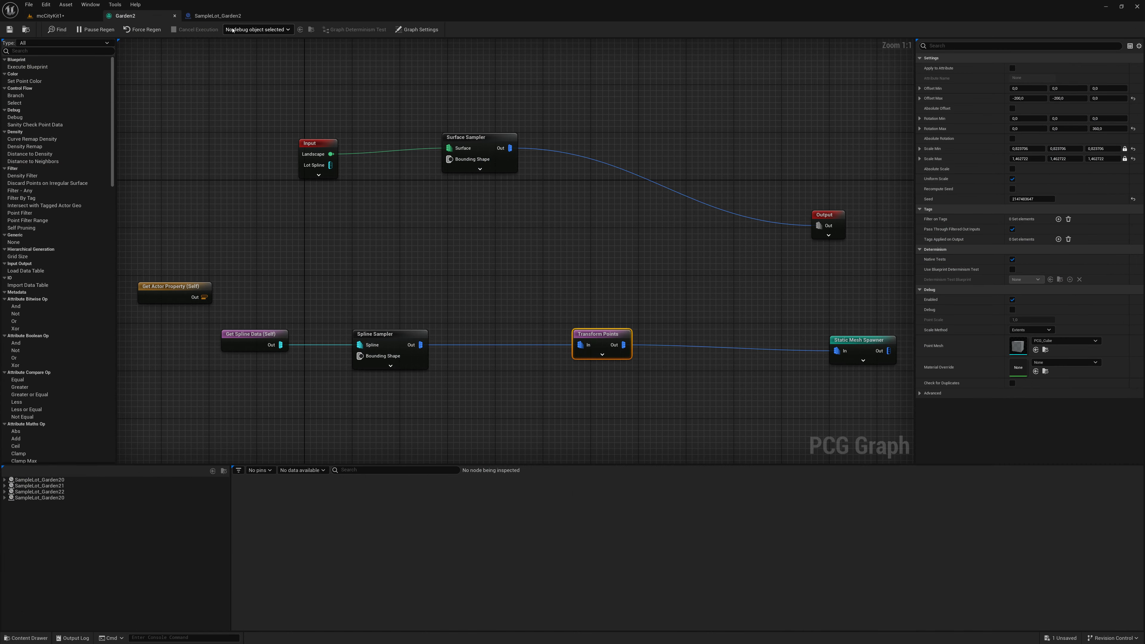
pyautogui.click(217, 16)
pyautogui.click(1034, 151)
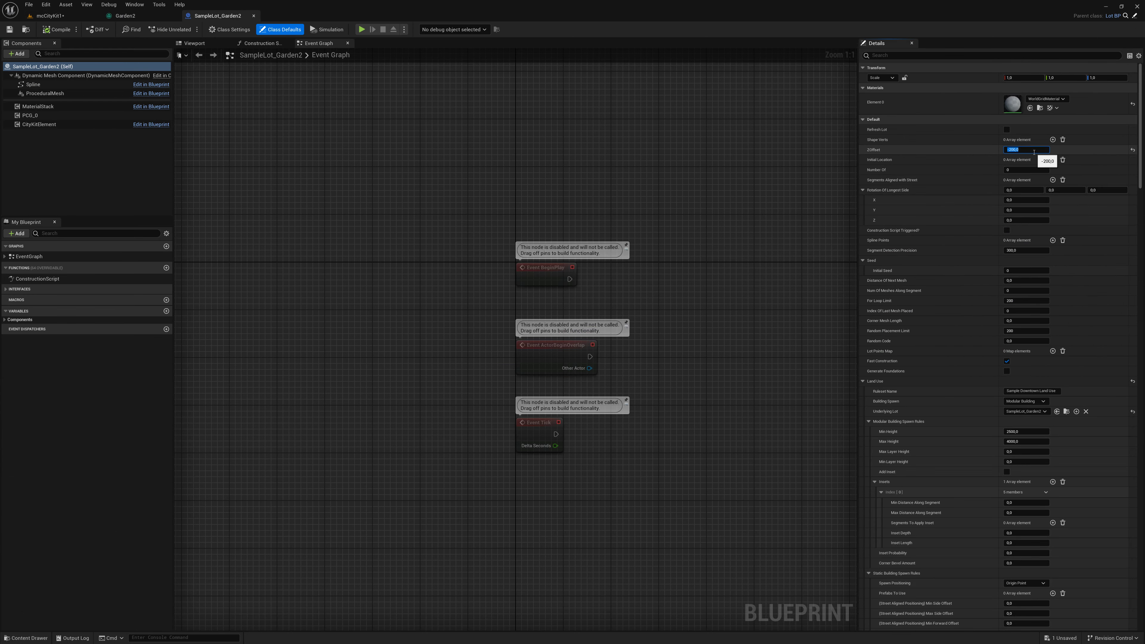
pyautogui.write('0')
pyautogui.press('Return')
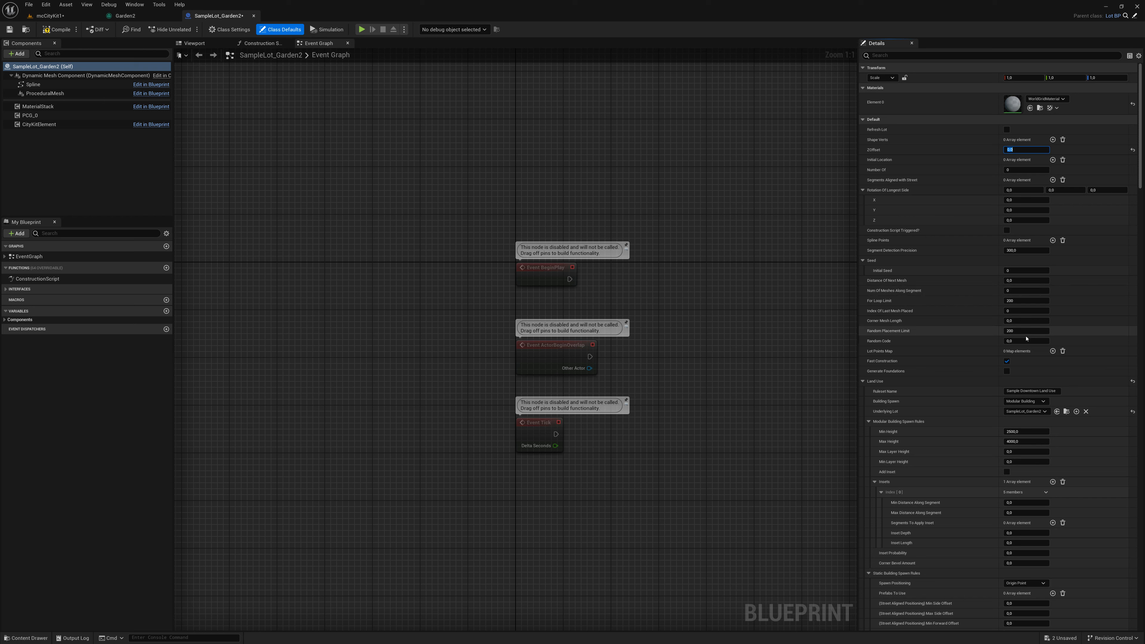
# Step: Set building Min Height 900 and Max Height 2500, then compile and save the lot
pyautogui.click(1026, 431)
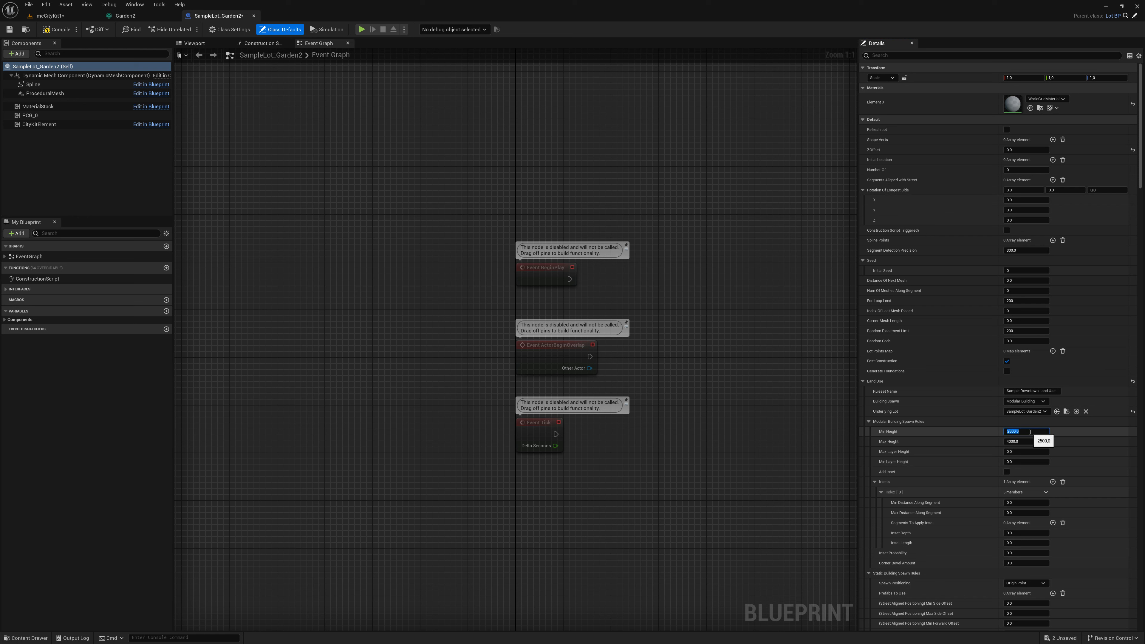
pyautogui.write('900')
pyautogui.press('Tab')
pyautogui.write('25')
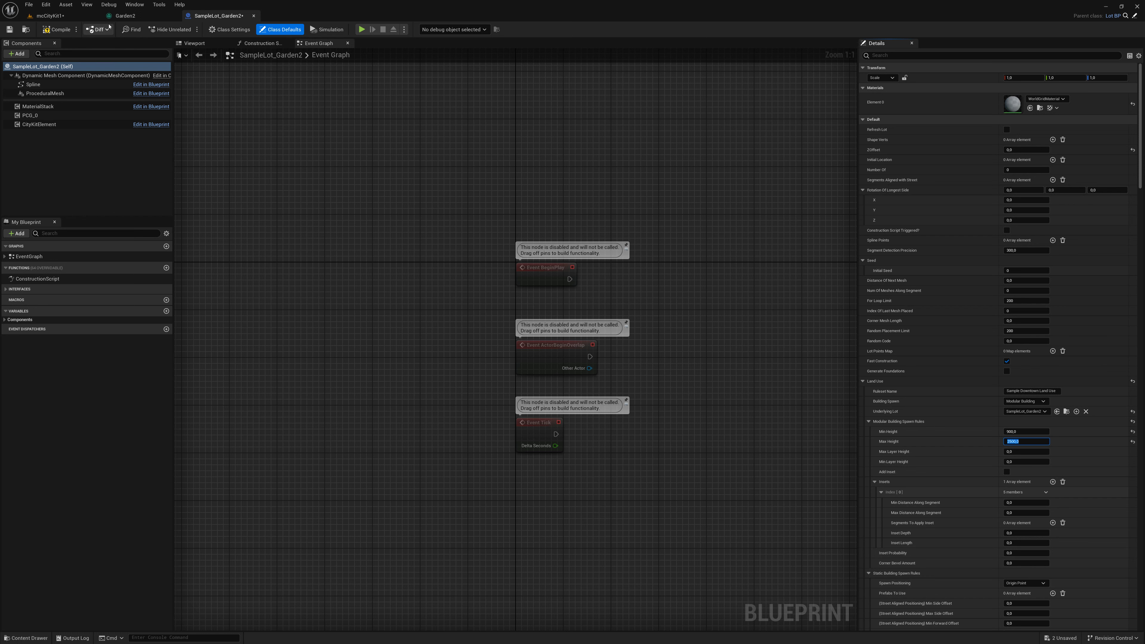
pyautogui.click(54, 30)
pyautogui.click(10, 30)
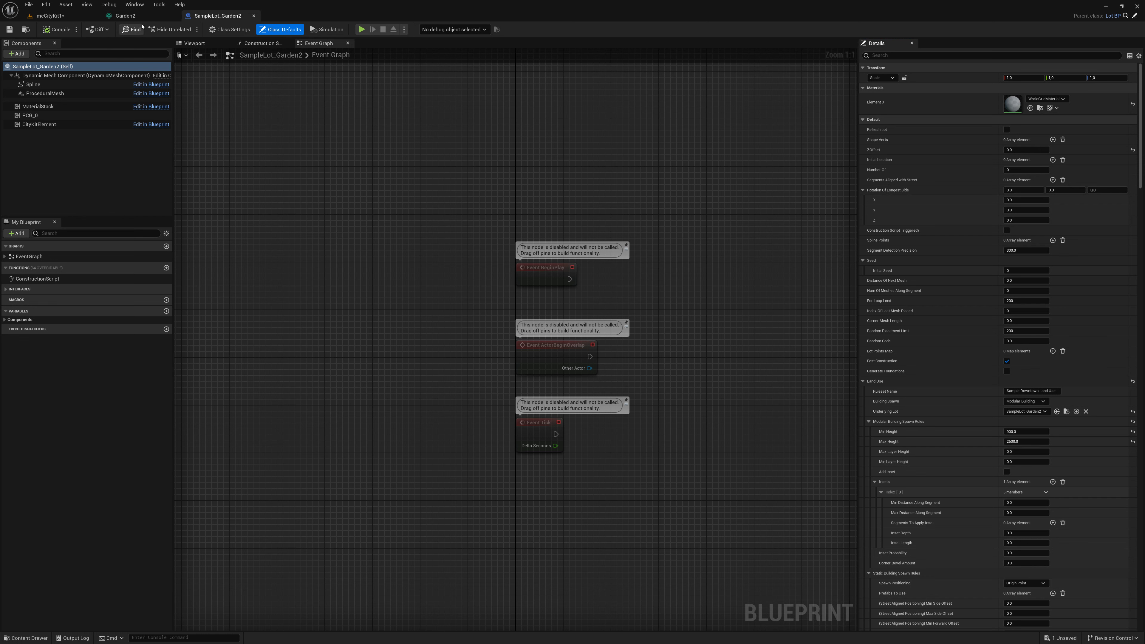
pyautogui.click(125, 16)
# Step: Change Garden2's Transform Points Offset Max to -300 on X and Y and save
pyautogui.click(1036, 98)
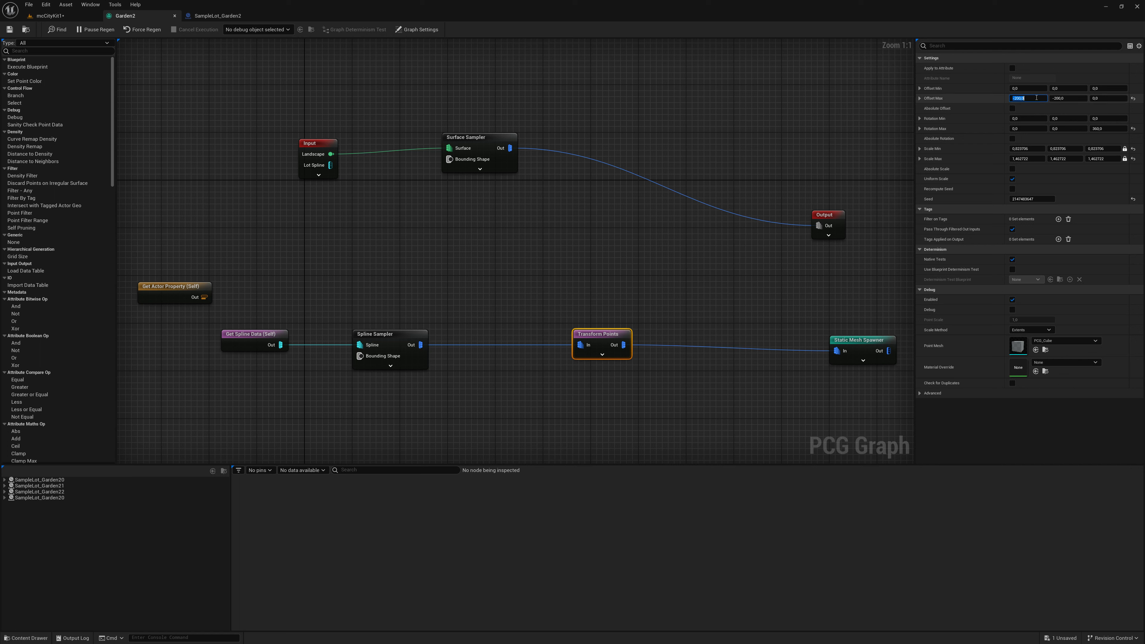
pyautogui.write('-')
pyautogui.press('Tab')
pyautogui.press('Return')
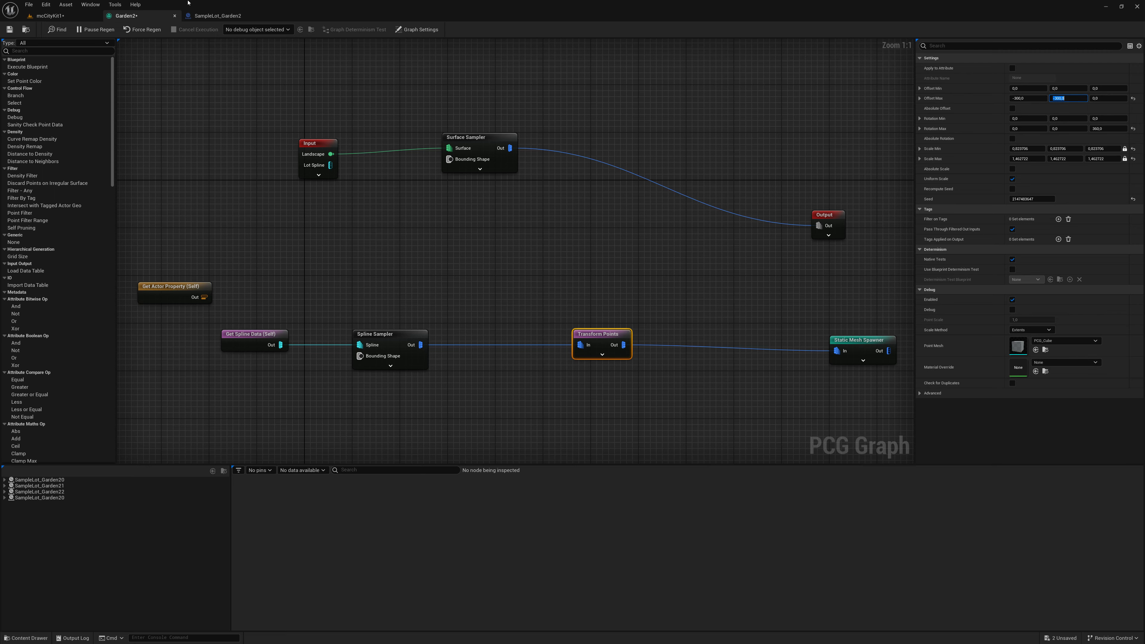
pyautogui.click(9, 29)
pyautogui.click(40, 16)
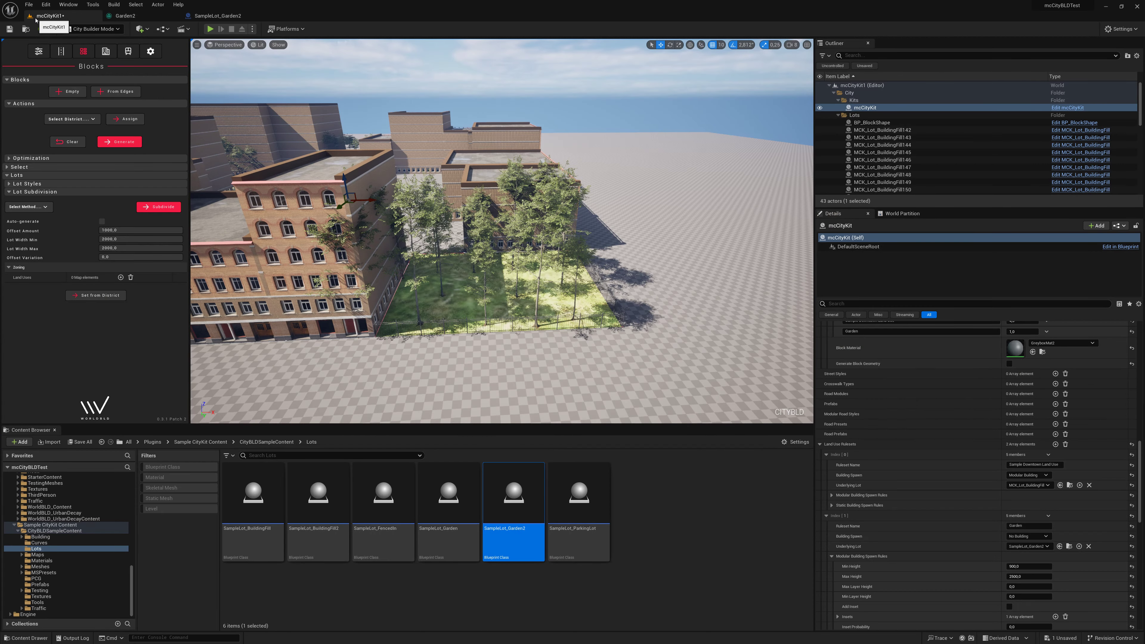
# Step: Focus on mcCityKit and add a third Land Use map entry to be named Parking
pyautogui.doubleClick(864, 107)
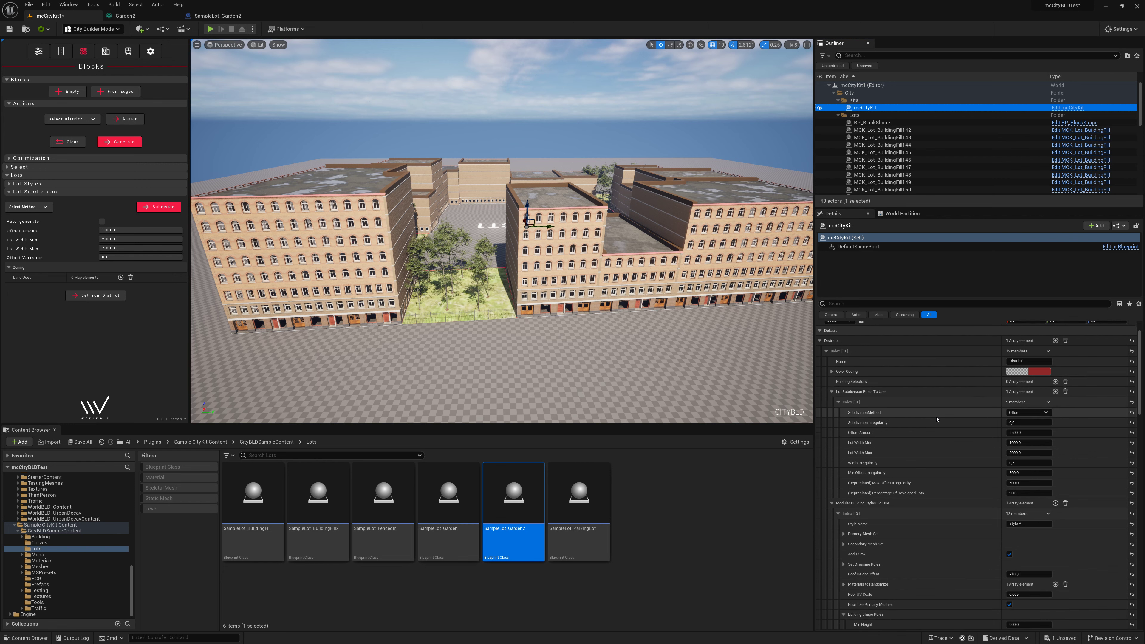
pyautogui.scroll(5, 937, 418)
pyautogui.scroll(-5, 937, 419)
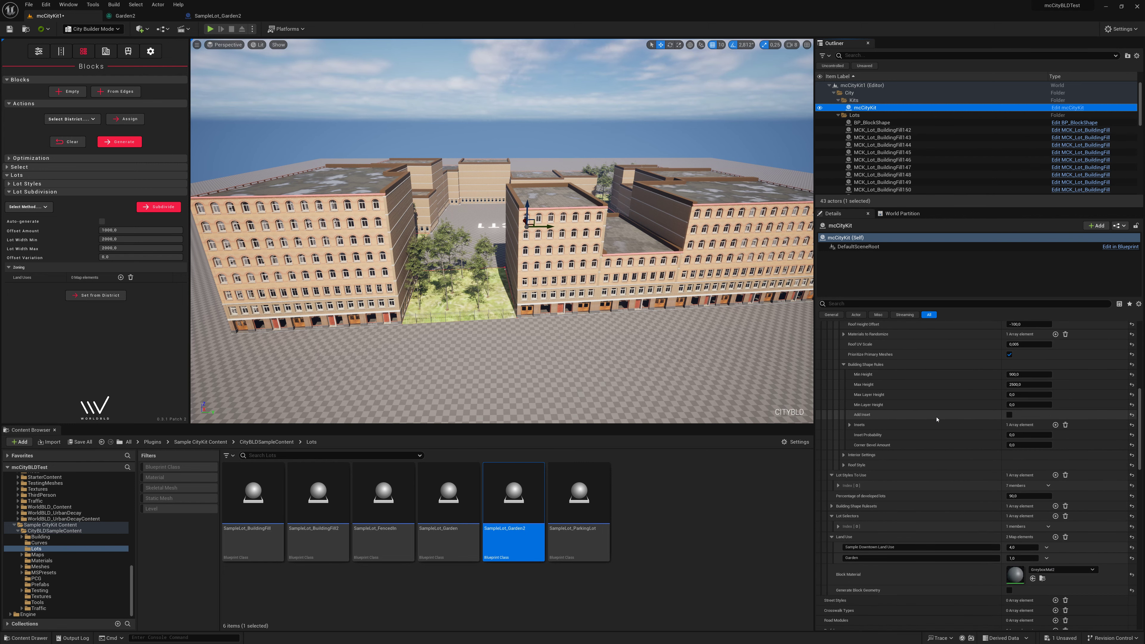
pyautogui.click(1055, 490)
pyautogui.write('Parking')
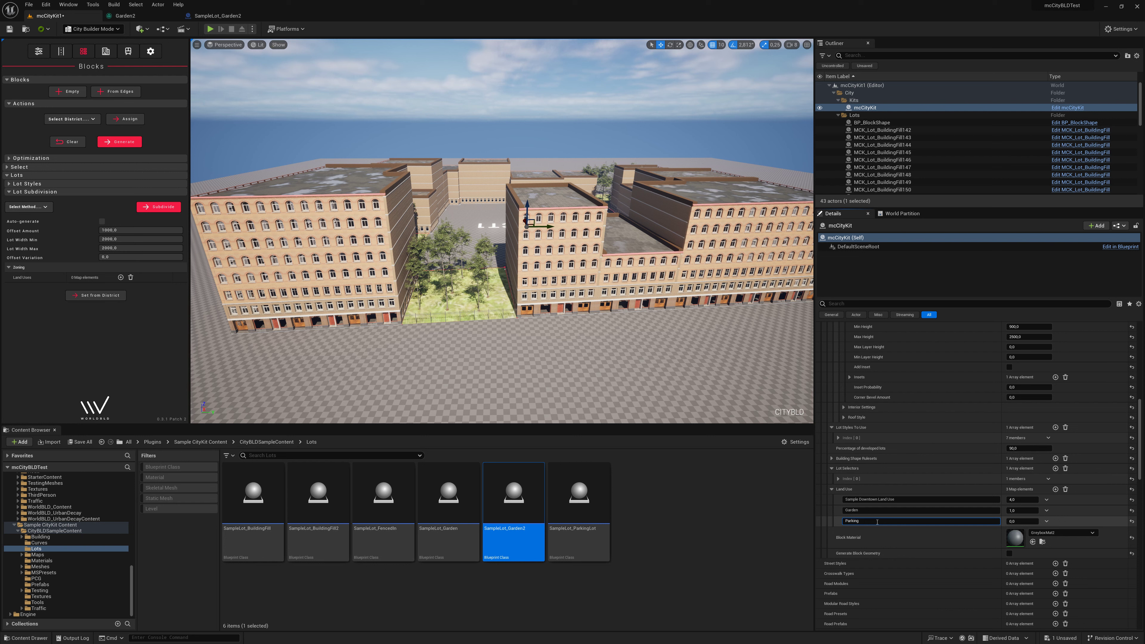
# Step: Confirm the Parking land-use key and adjust the Sample Downtown and Parking weights
pyautogui.press('Return')
pyautogui.click(1020, 499)
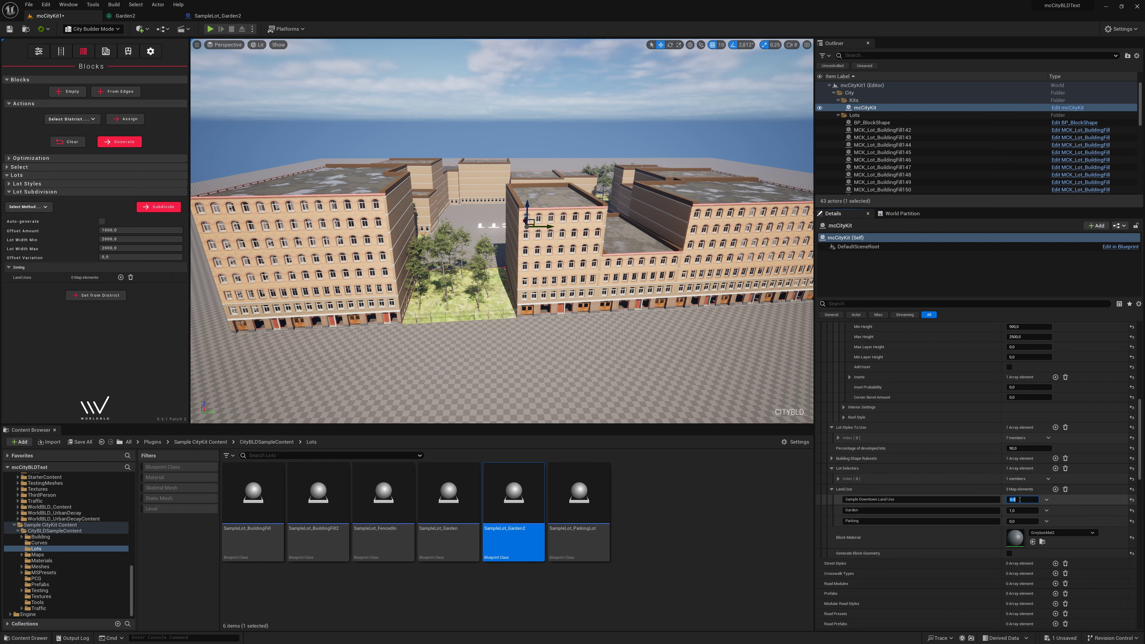
pyautogui.click(1023, 521)
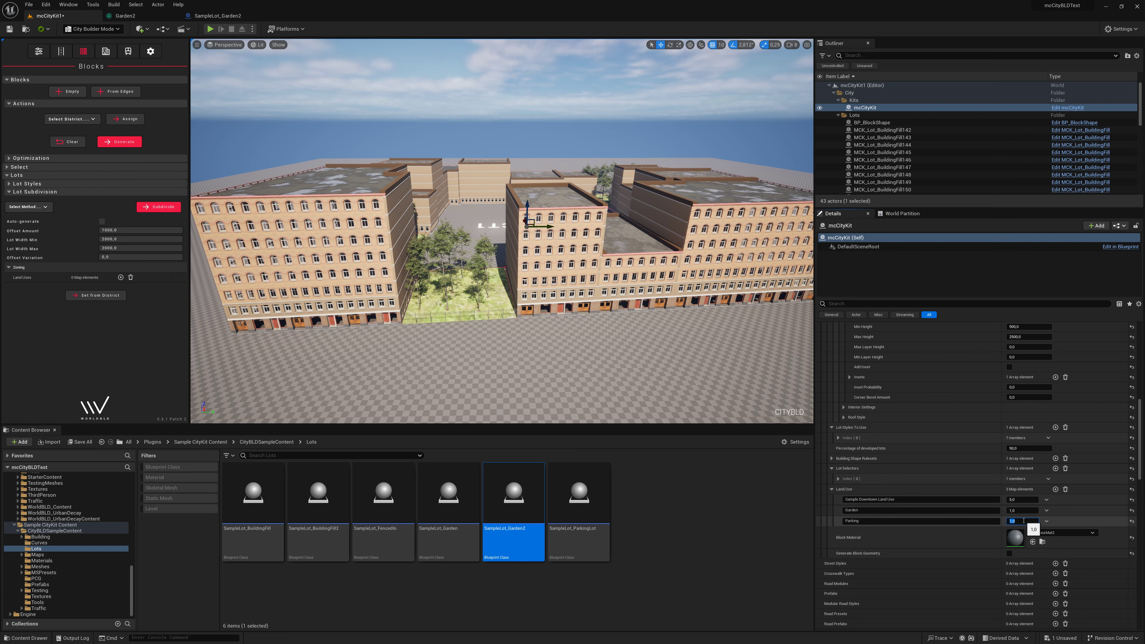
pyautogui.write('-4')
pyautogui.scroll(-3, 846, 582)
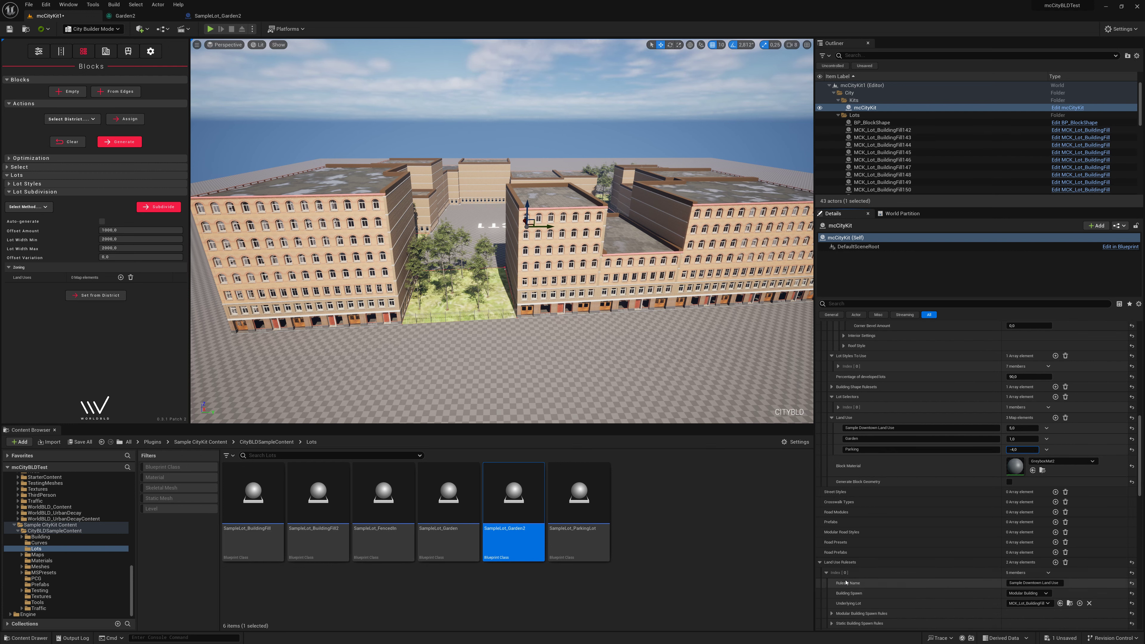
pyautogui.scroll(-1, 846, 582)
# Step: Add a third Land Use Ruleset entry and name it Parking
pyautogui.click(1044, 535)
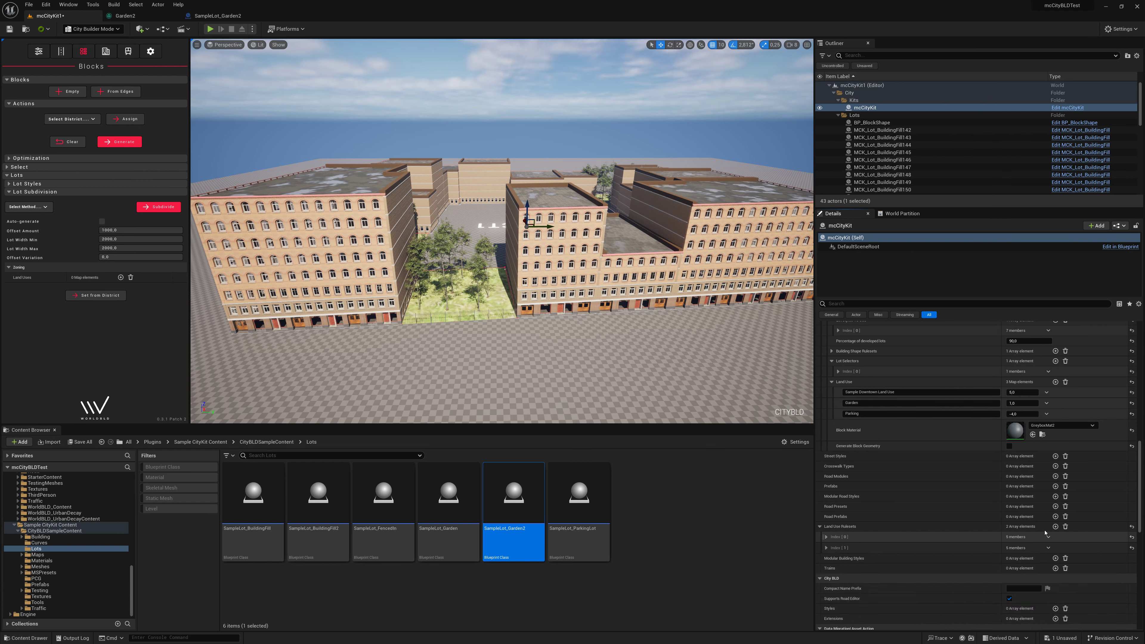
pyautogui.click(1055, 526)
pyautogui.click(826, 558)
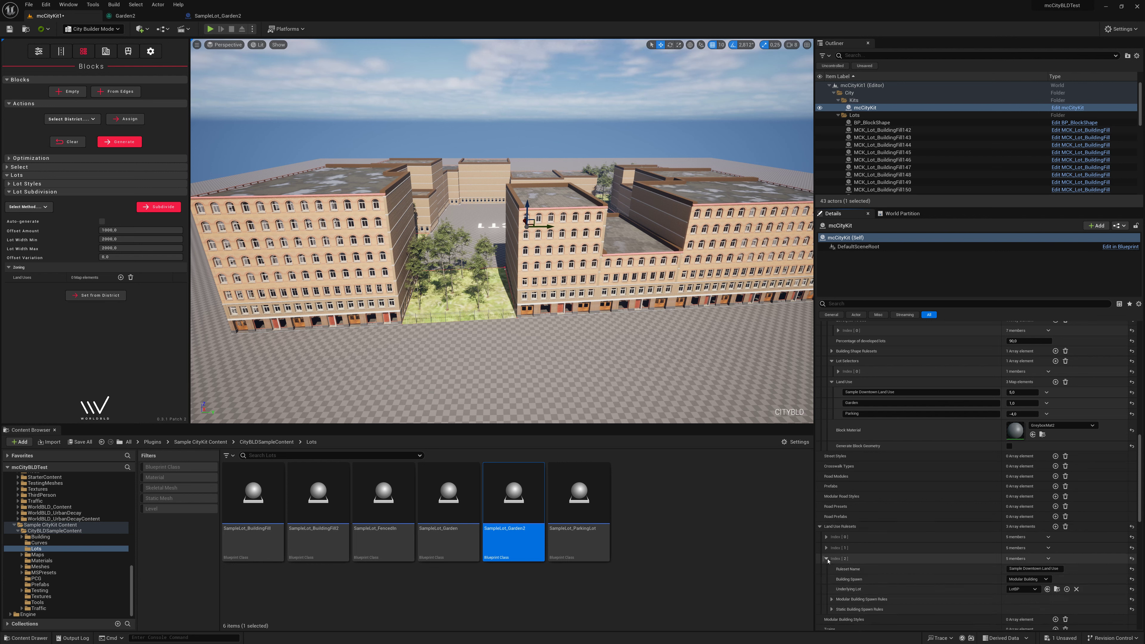
pyautogui.scroll(-2, 827, 560)
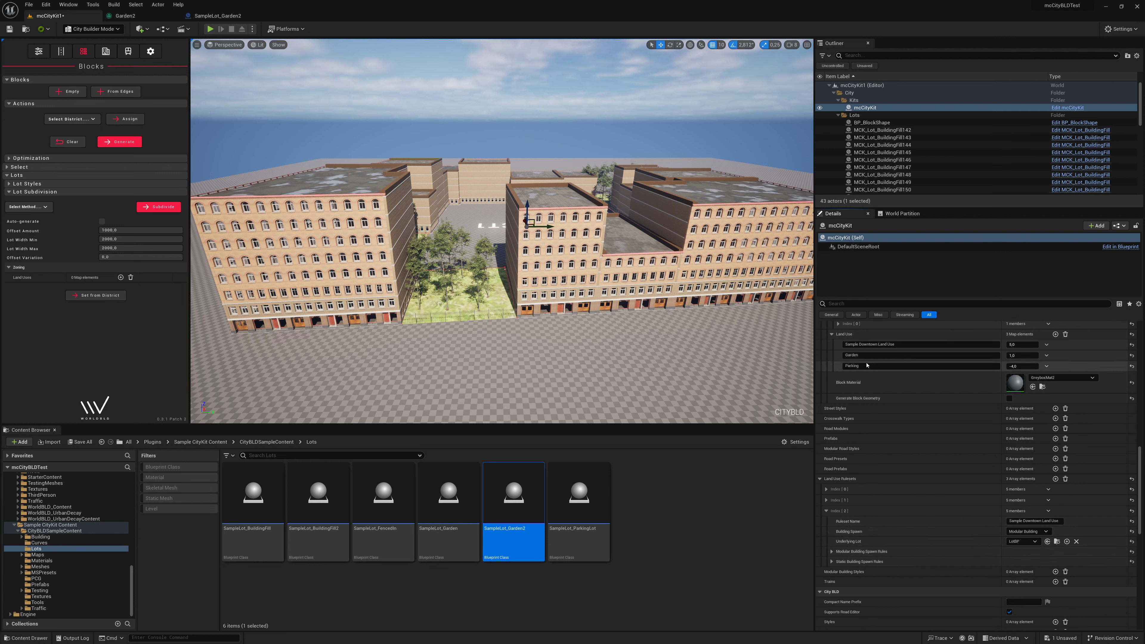
pyautogui.click(866, 365)
pyautogui.click(1037, 521)
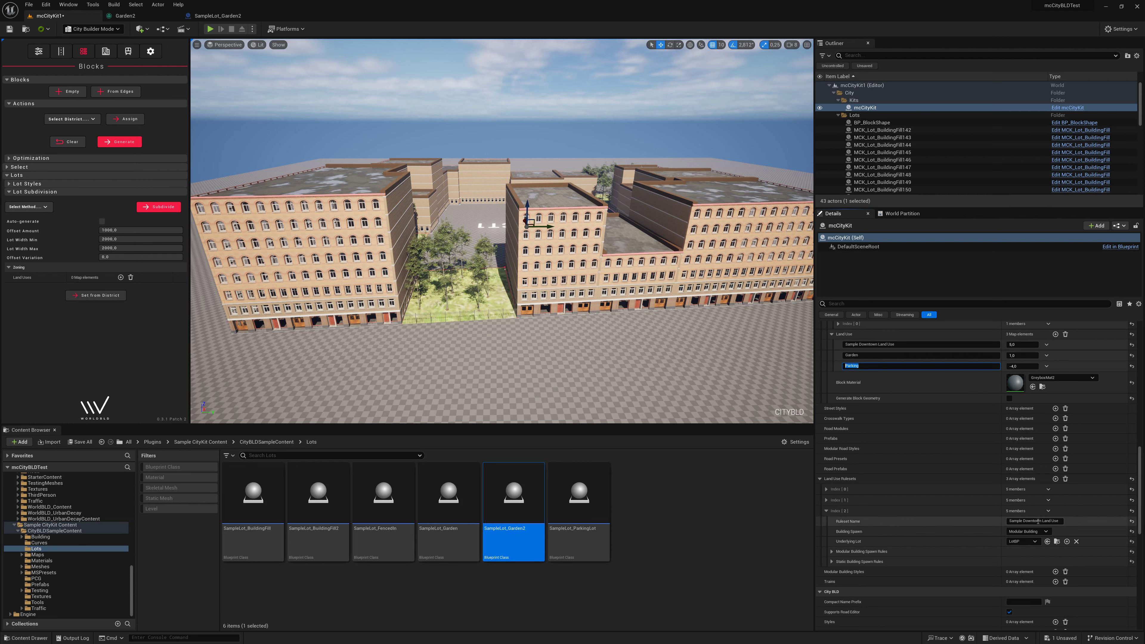
pyautogui.write('Parking')
# Step: Set the Parking ruleset to spawn Static Building on the MCK_Lot_ParkingLot underlying lot
pyautogui.click(1027, 531)
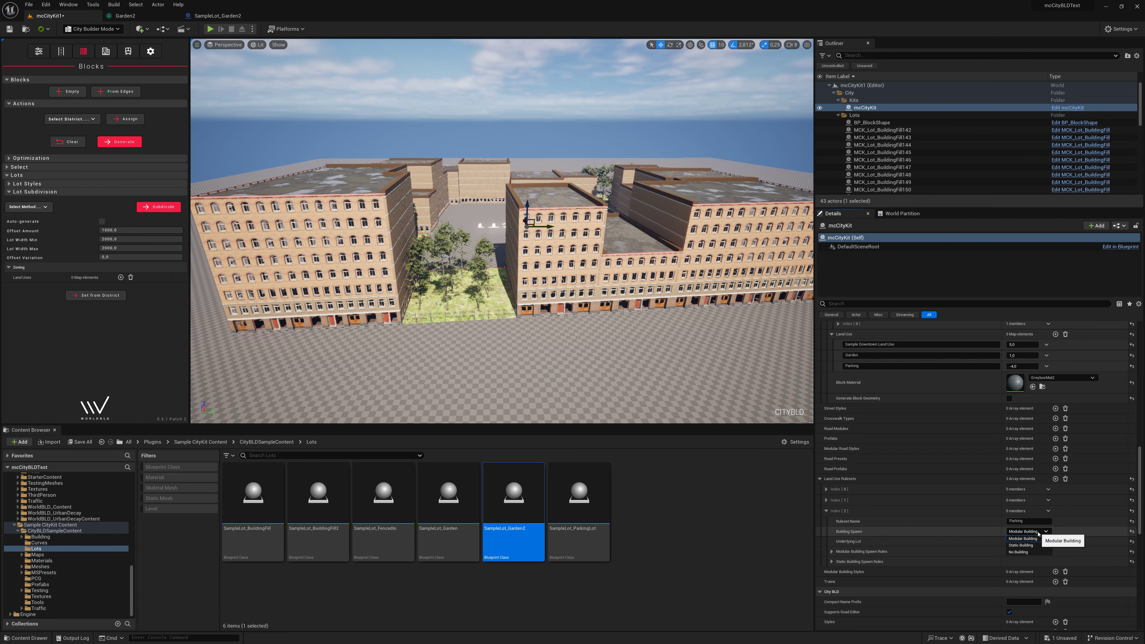
pyautogui.click(1020, 550)
pyautogui.click(1021, 541)
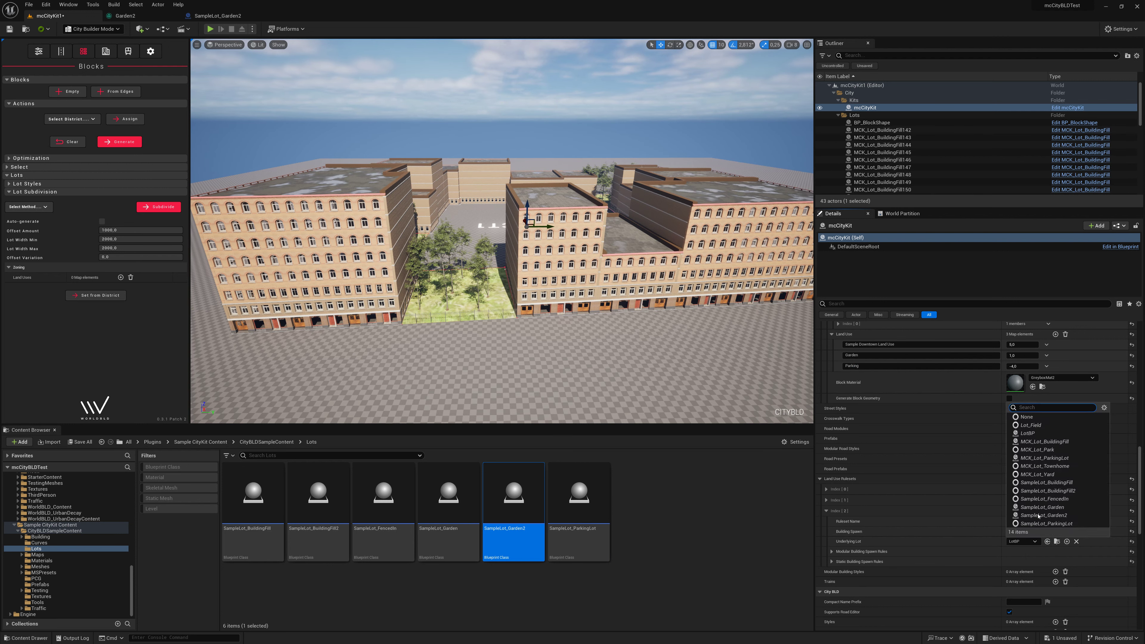
pyautogui.click(1057, 462)
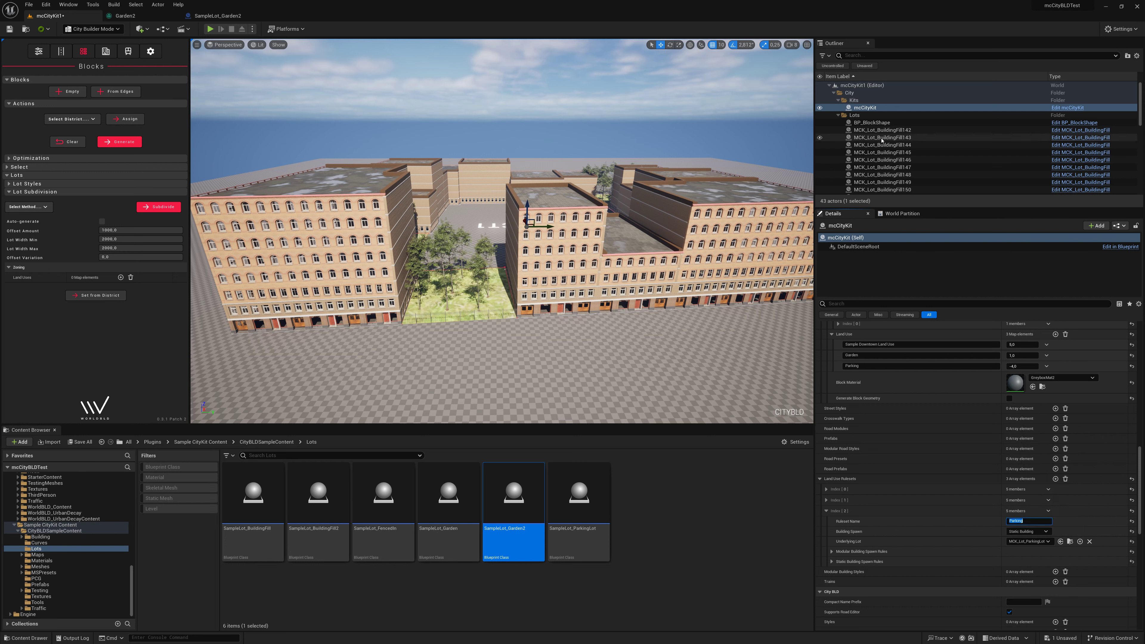
pyautogui.click(871, 122)
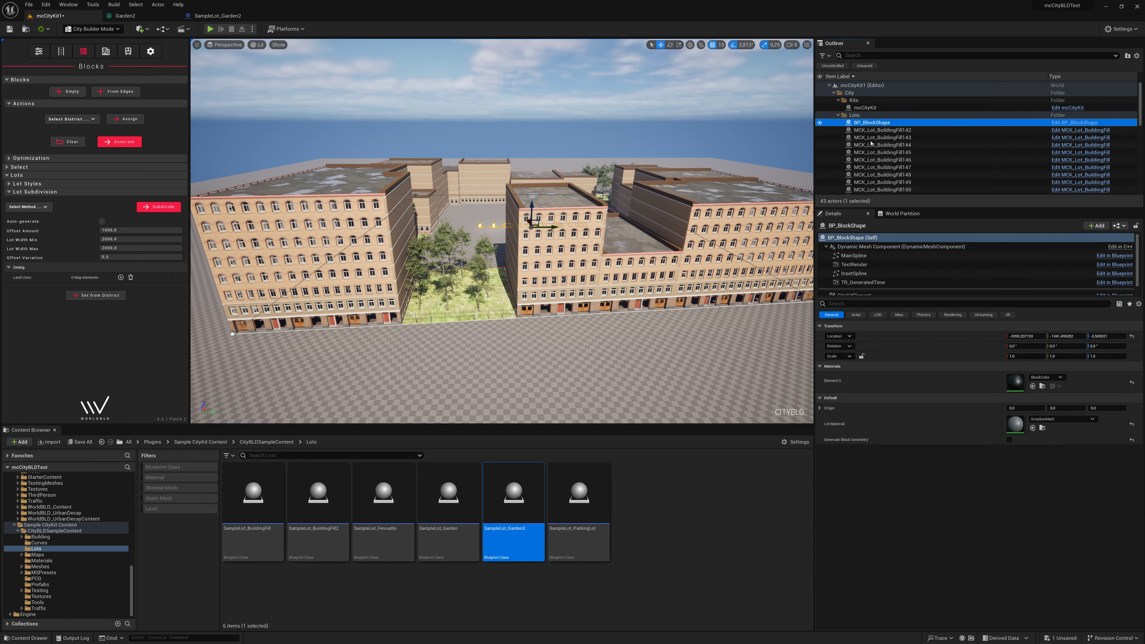
# Step: Clear and regenerate BP_BlockShape's brick buildings, then reselect mcCityKit
pyautogui.click(83, 145)
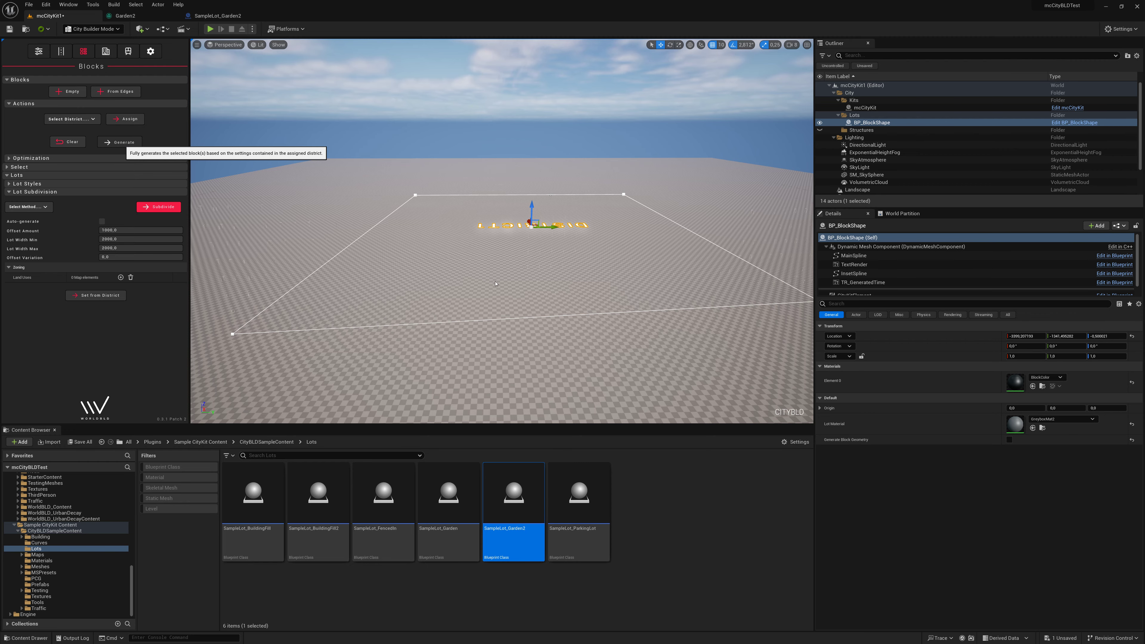
pyautogui.moveTo(495, 283)
pyautogui.mouseDown(button='right')
pyautogui.moveTo(513, 289)
pyautogui.moveTo(477, 289)
pyautogui.mouseUp(button='right')
pyautogui.click(864, 107)
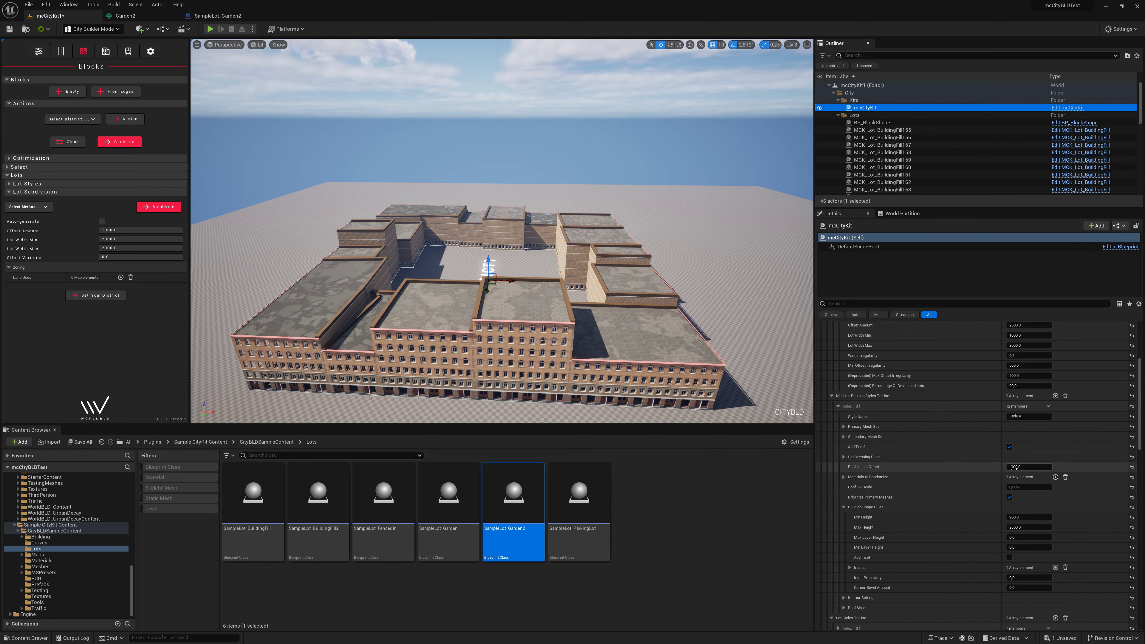
# Step: Set the Parking land-use weight to 1,0 and its Building Spawn to No Building
pyautogui.scroll(-5, 1014, 461)
pyautogui.scroll(-3, 1014, 478)
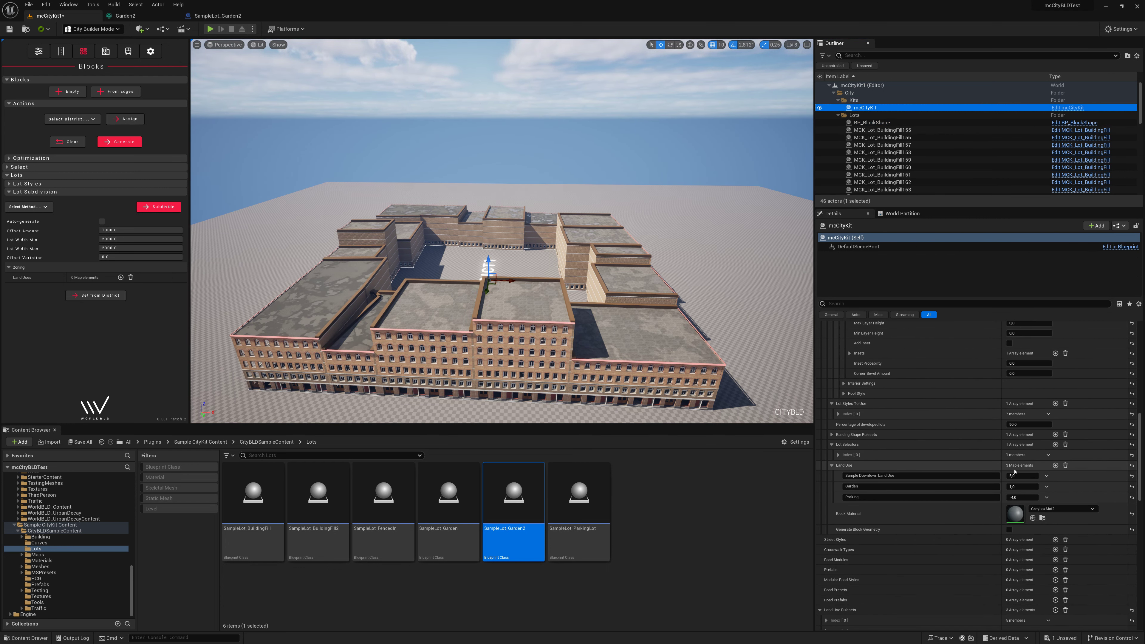
pyautogui.click(1022, 497)
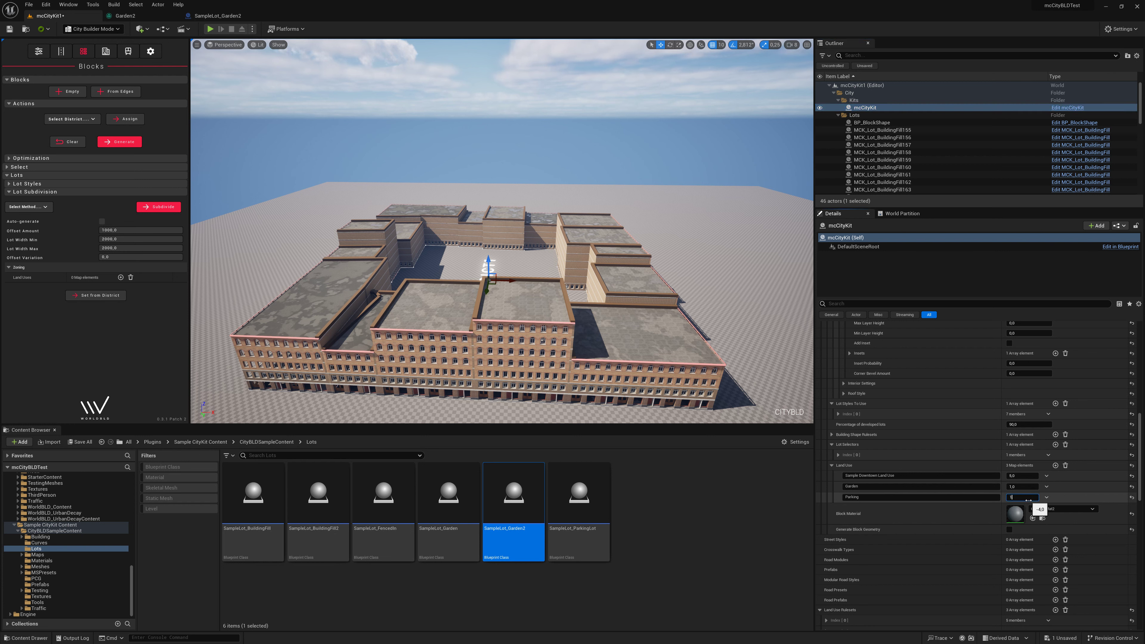
pyautogui.press('Return')
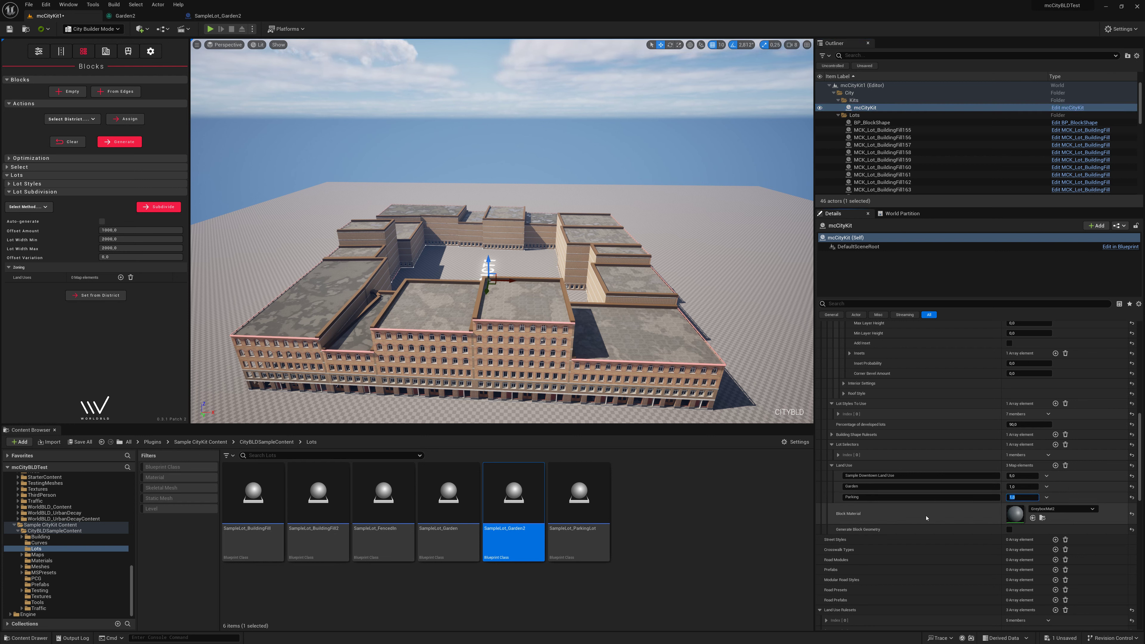
pyautogui.scroll(-3, 926, 517)
pyautogui.scroll(-3, 926, 518)
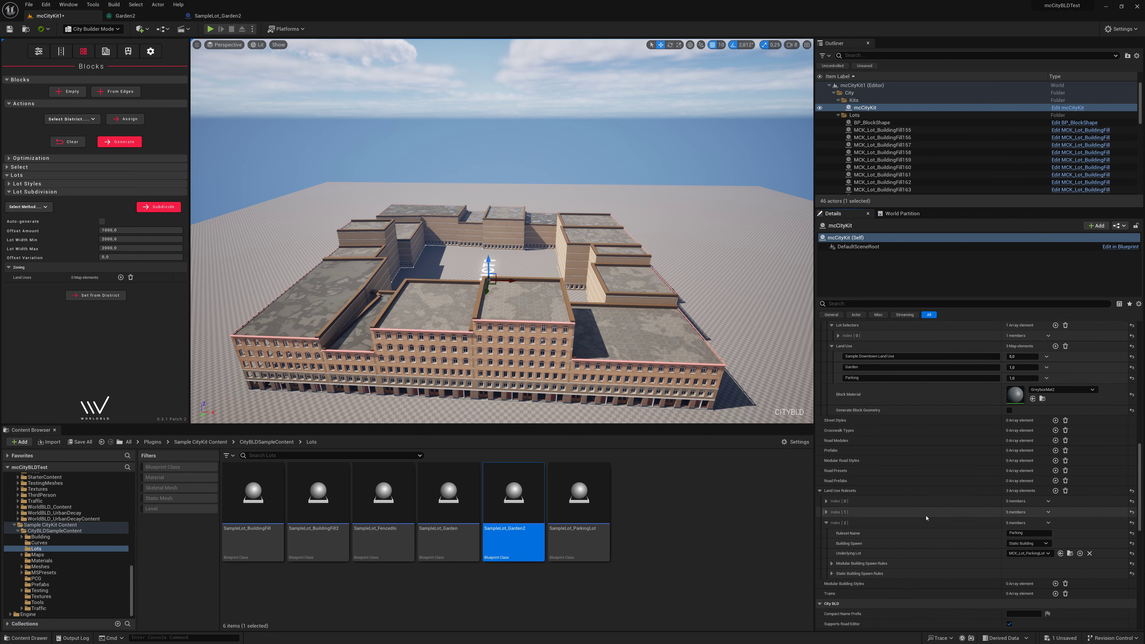
pyautogui.click(1028, 531)
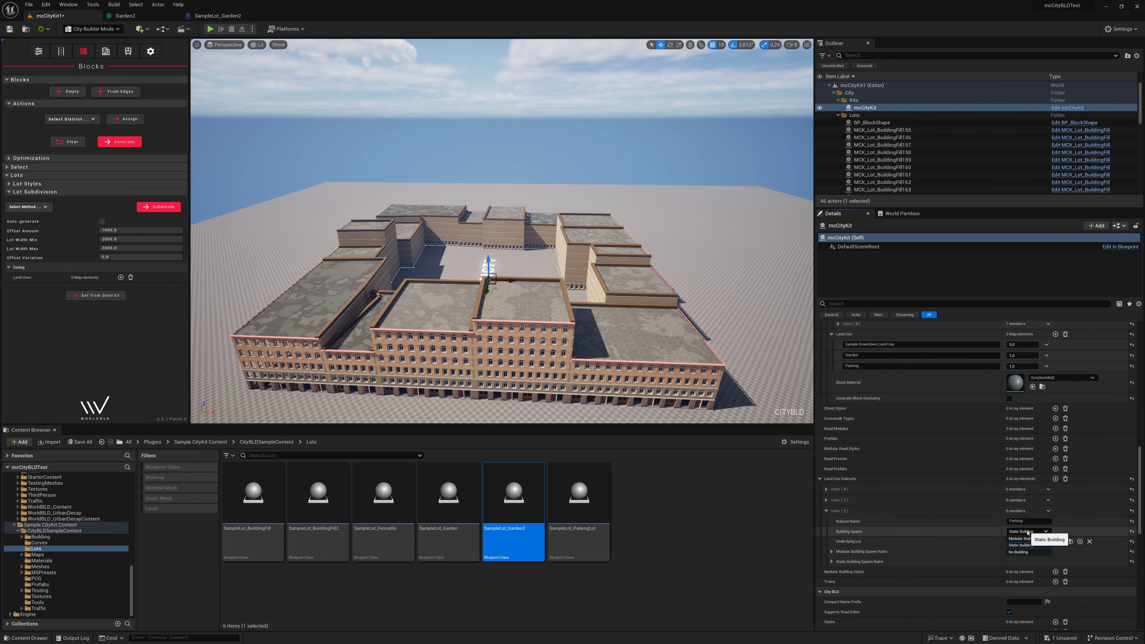
pyautogui.click(1026, 551)
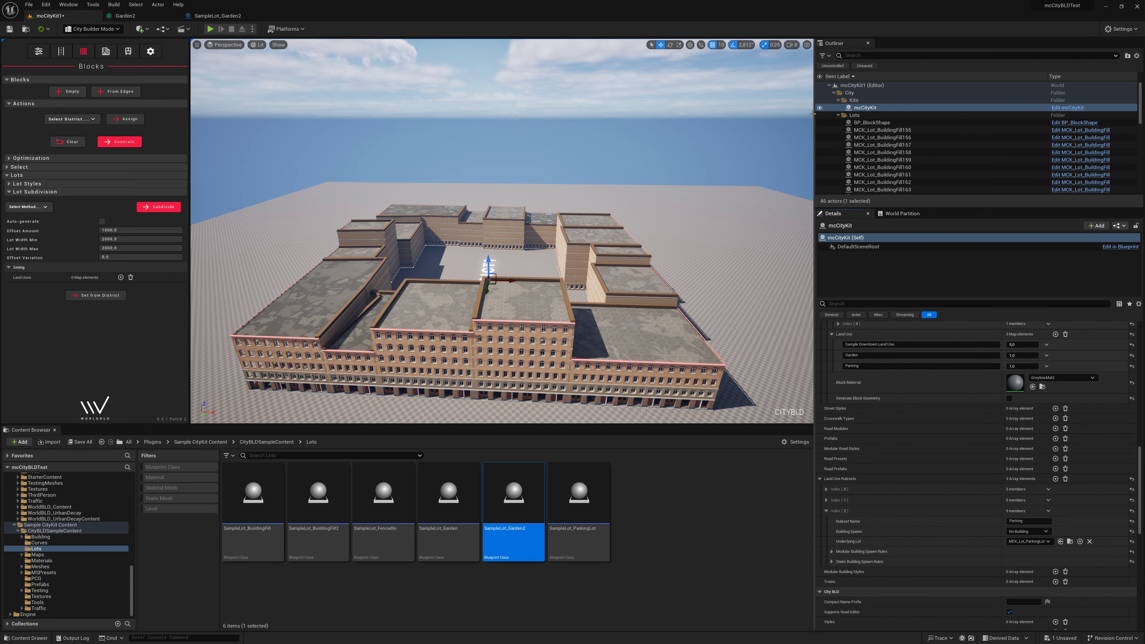
# Step: Clear and regenerate BP_BlockShape with the new Parking settings
pyautogui.click(871, 122)
pyautogui.click(56, 141)
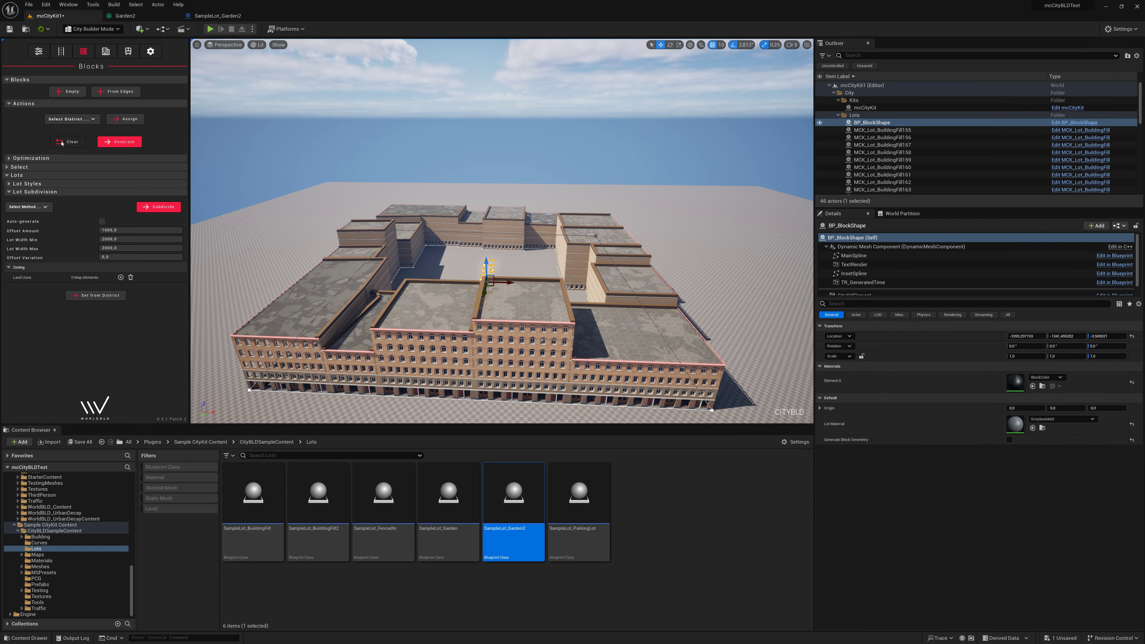
pyautogui.click(119, 142)
# Step: Raise mcCityKit's Garden land-use weight to 2,0, then clear and regenerate the block
pyautogui.click(864, 108)
pyautogui.scroll(-3, 1026, 563)
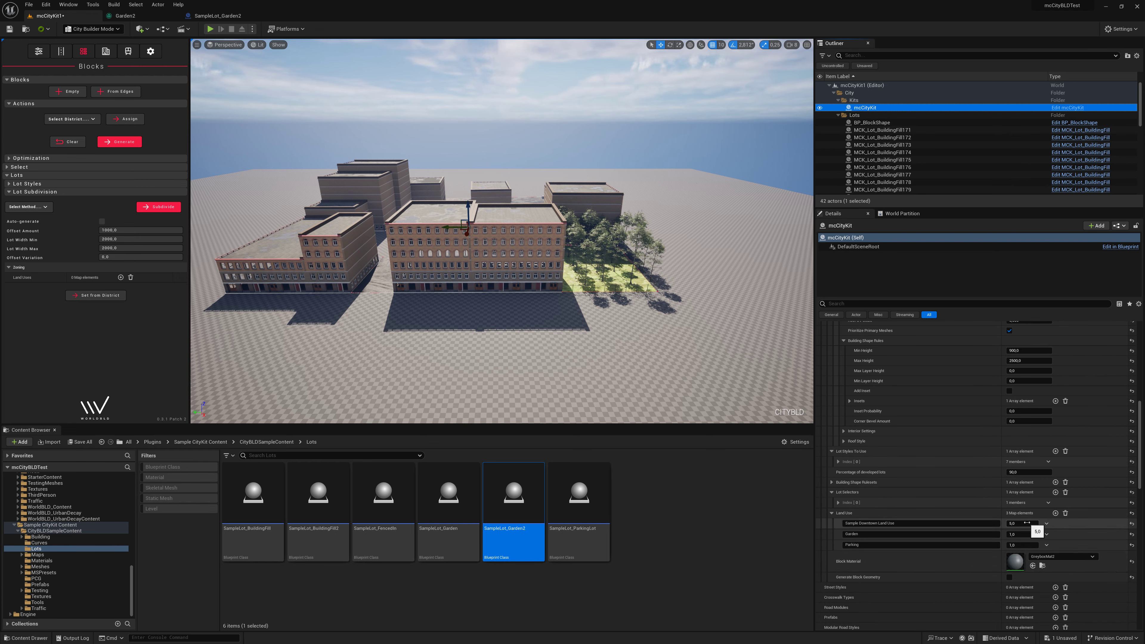
pyautogui.click(1021, 534)
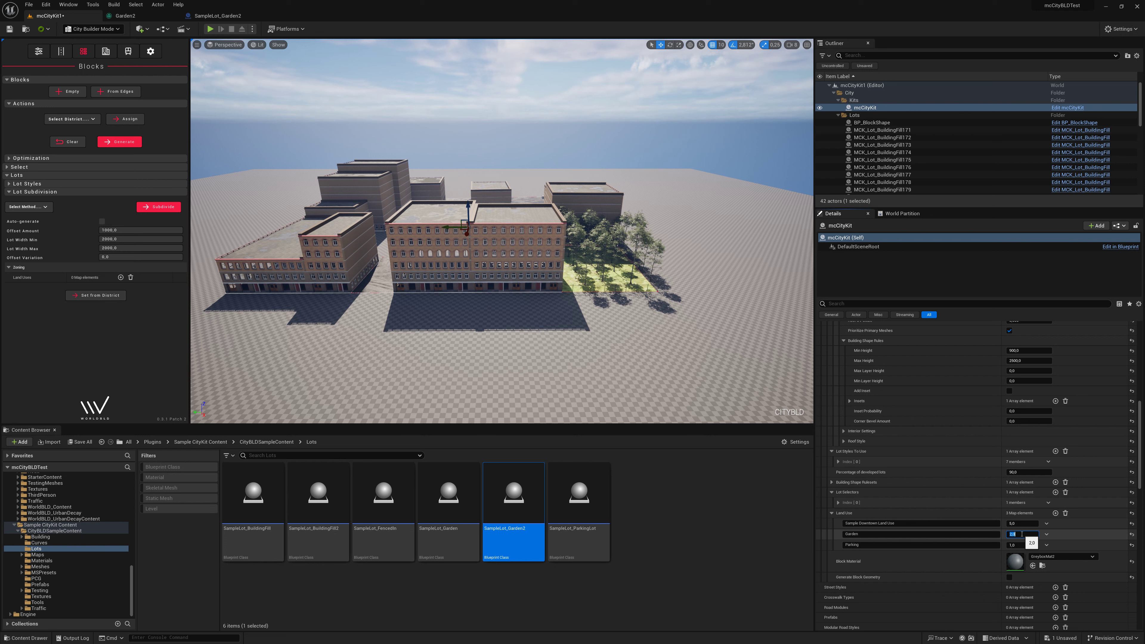
pyautogui.click(1022, 523)
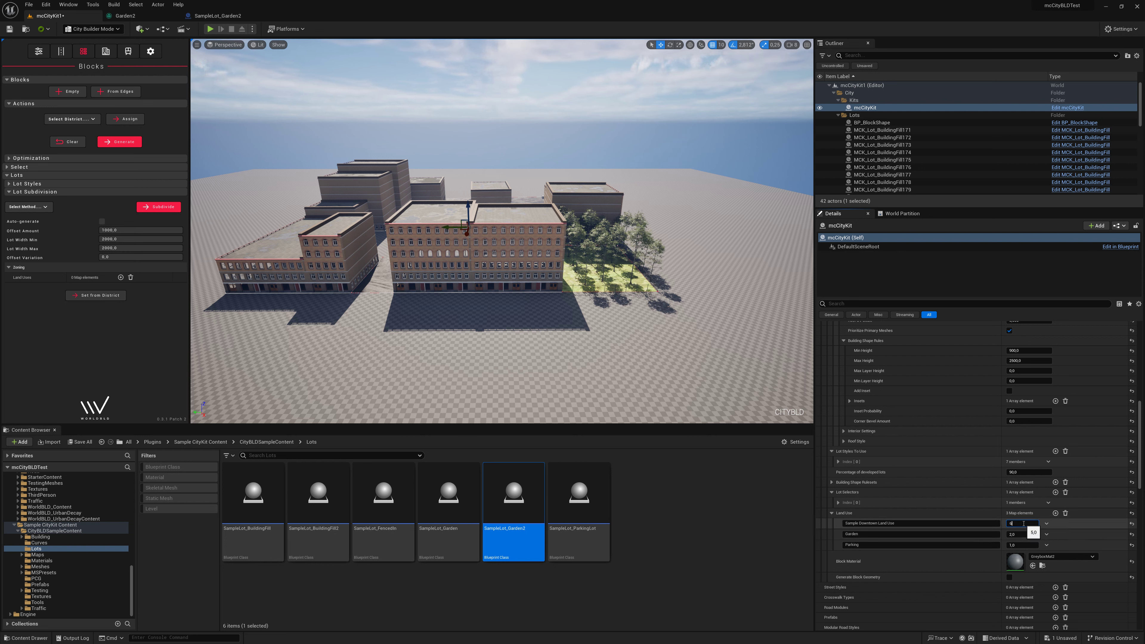
pyautogui.click(871, 122)
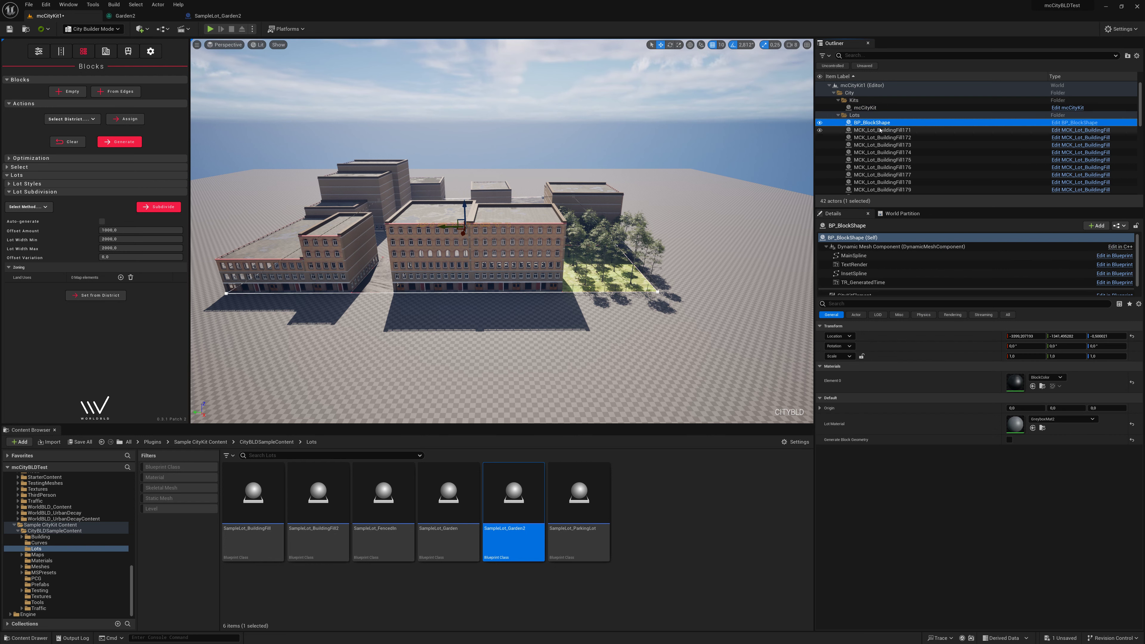
pyautogui.click(67, 141)
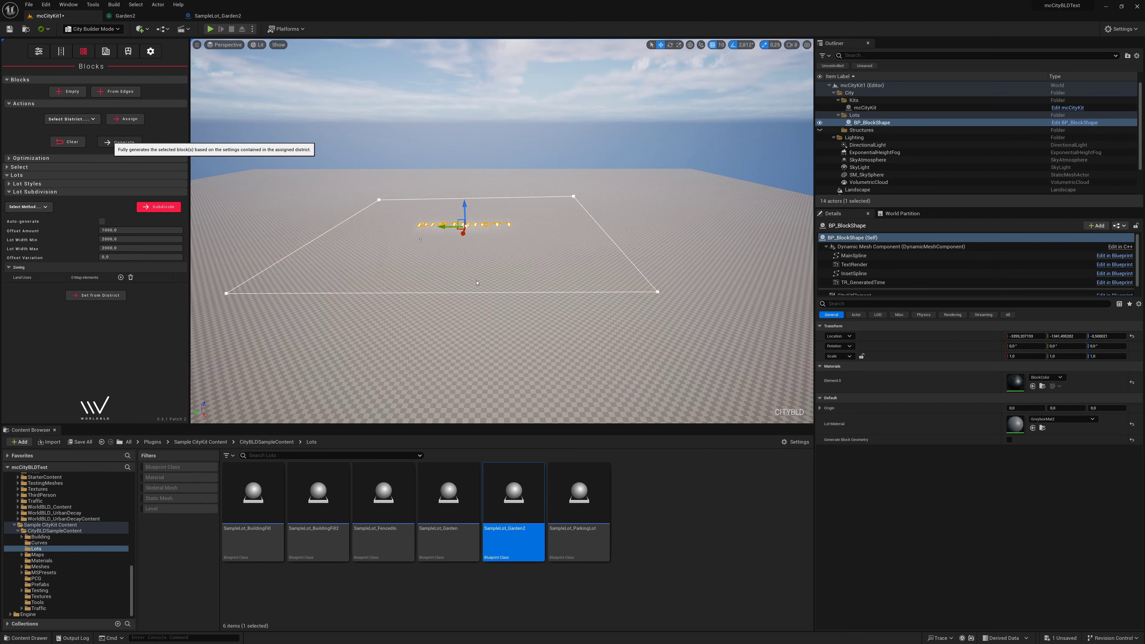
pyautogui.moveTo(477, 282)
pyautogui.mouseDown(button='right')
pyautogui.moveTo(383, 315)
pyautogui.moveTo(496, 293)
pyautogui.moveTo(451, 271)
pyautogui.moveTo(473, 270)
pyautogui.moveTo(496, 226)
pyautogui.mouseUp(button='right')
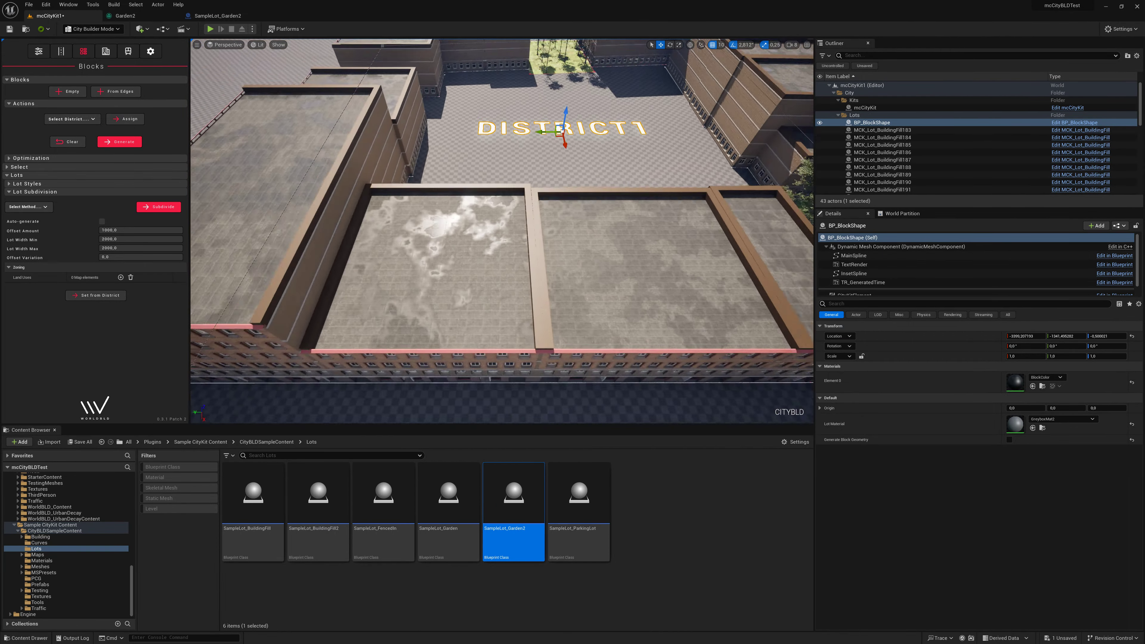
# Step: Frame the district and edit mcCityKit's Sample Downtown land-use weight
pyautogui.press('f')
pyautogui.click(864, 108)
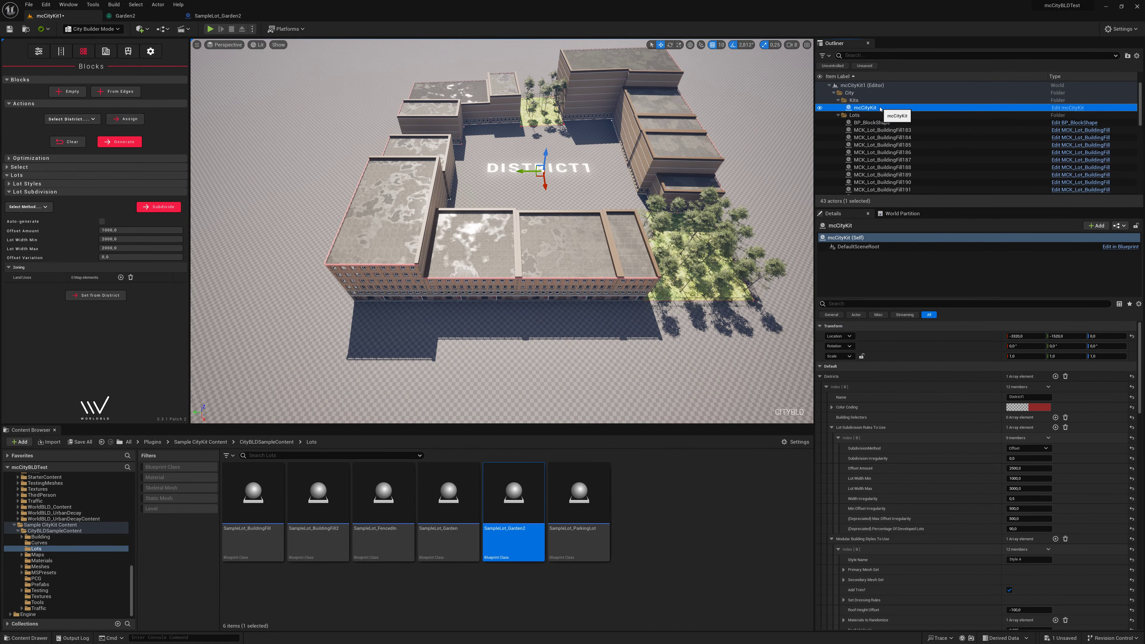
pyautogui.scroll(-3, 990, 438)
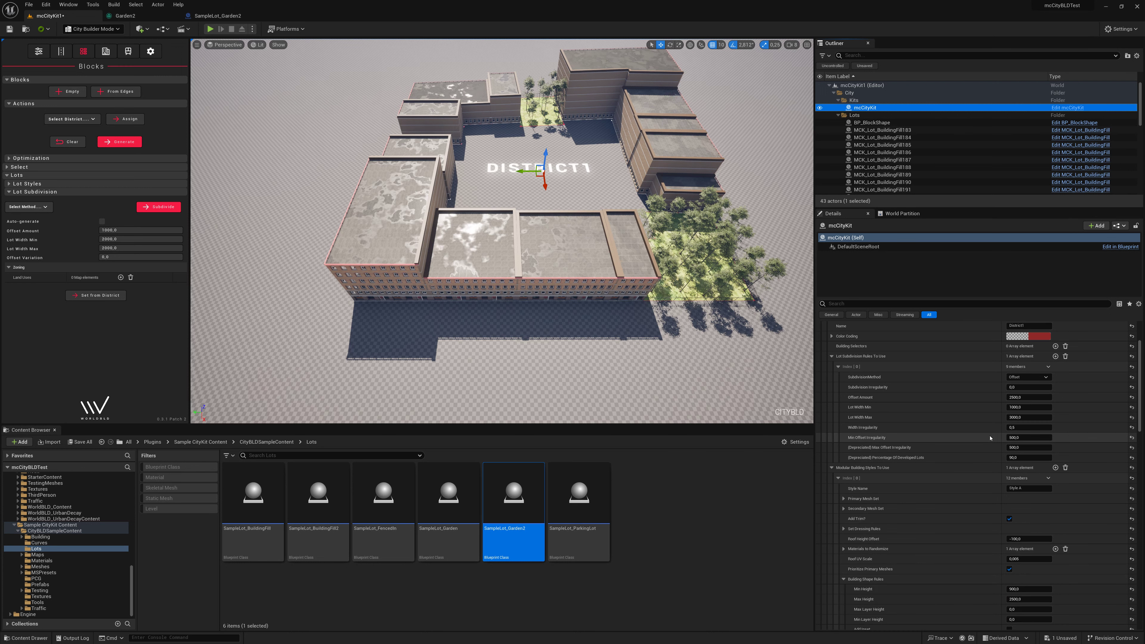
pyautogui.scroll(-10, 989, 438)
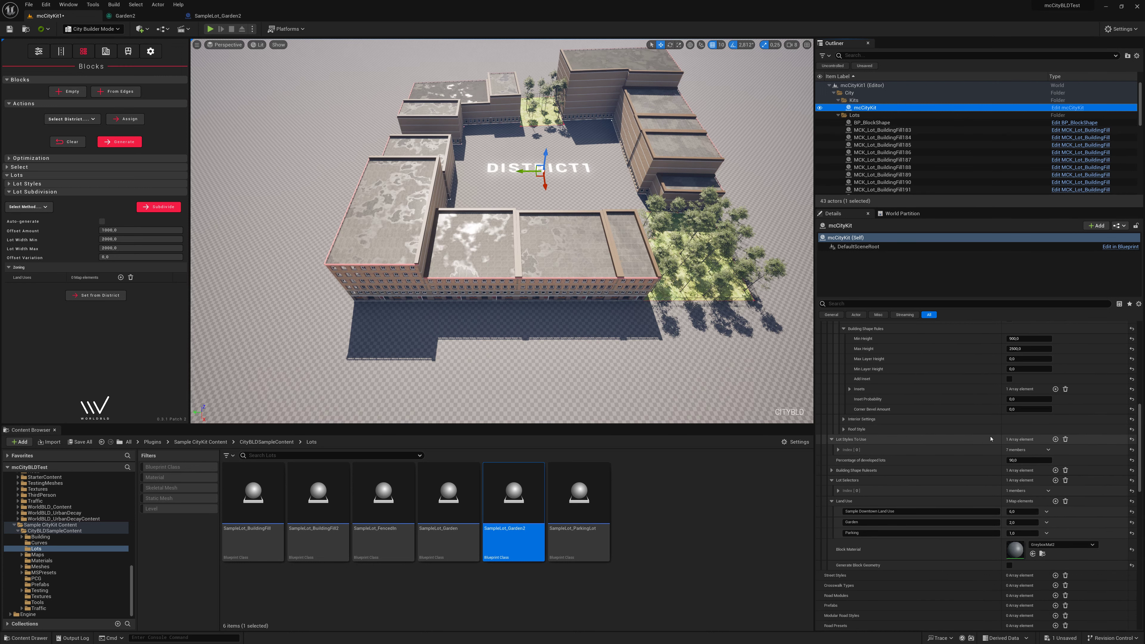
pyautogui.click(1023, 512)
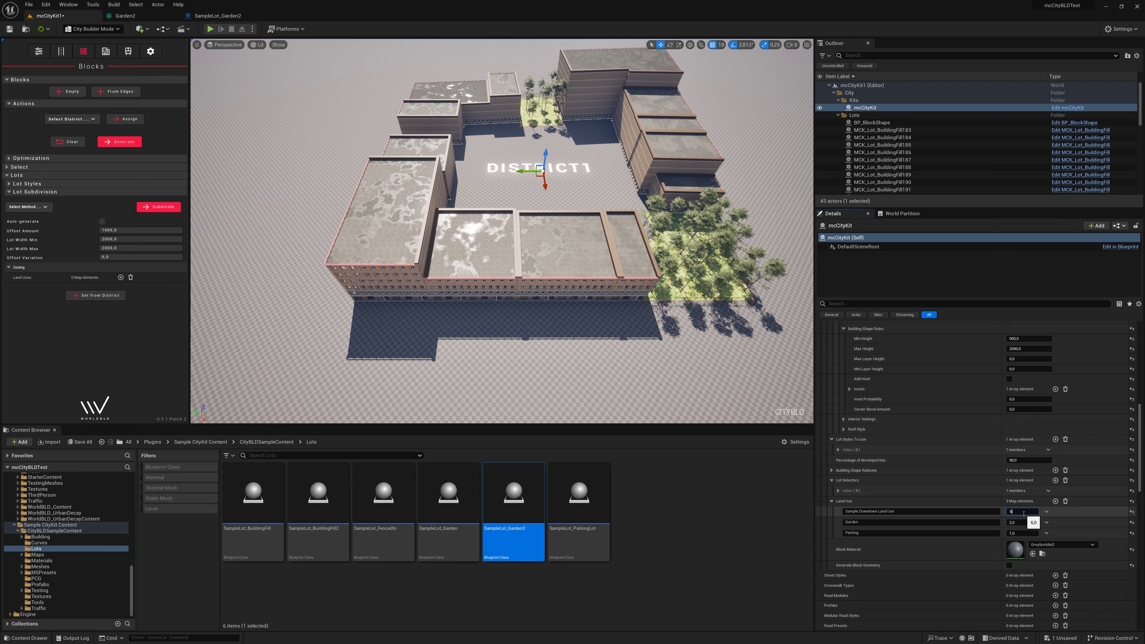
# Step: Clear BP_BlockShape's buildings and trees and bring up the Garden2 PCG graph
pyautogui.click(871, 122)
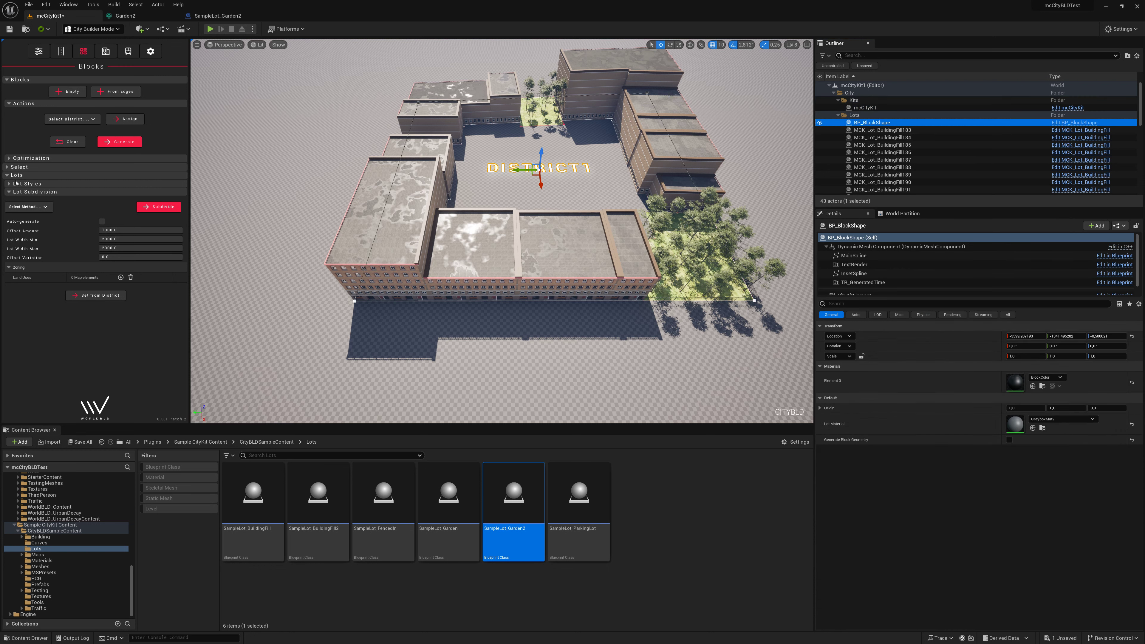
pyautogui.click(68, 142)
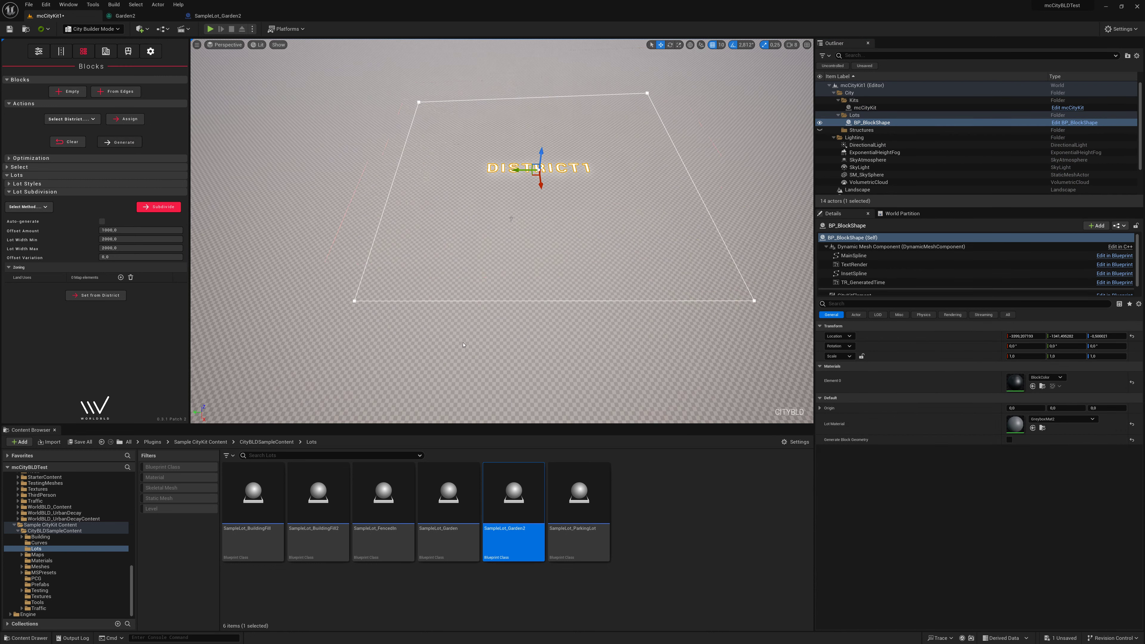
pyautogui.click(125, 15)
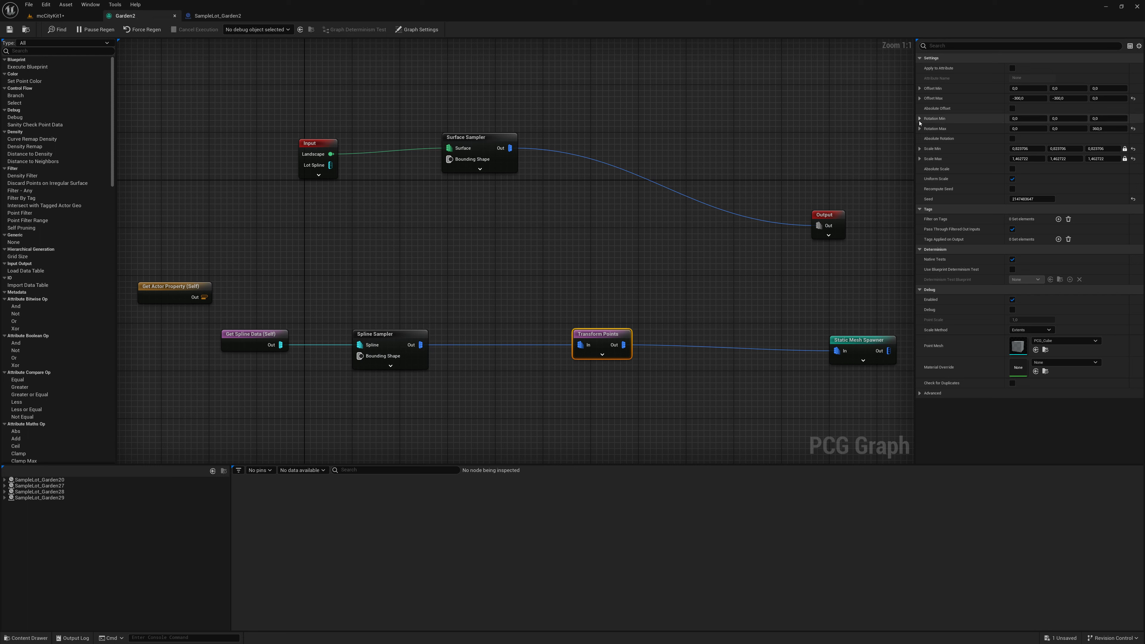
pyautogui.click(920, 88)
pyautogui.click(919, 88)
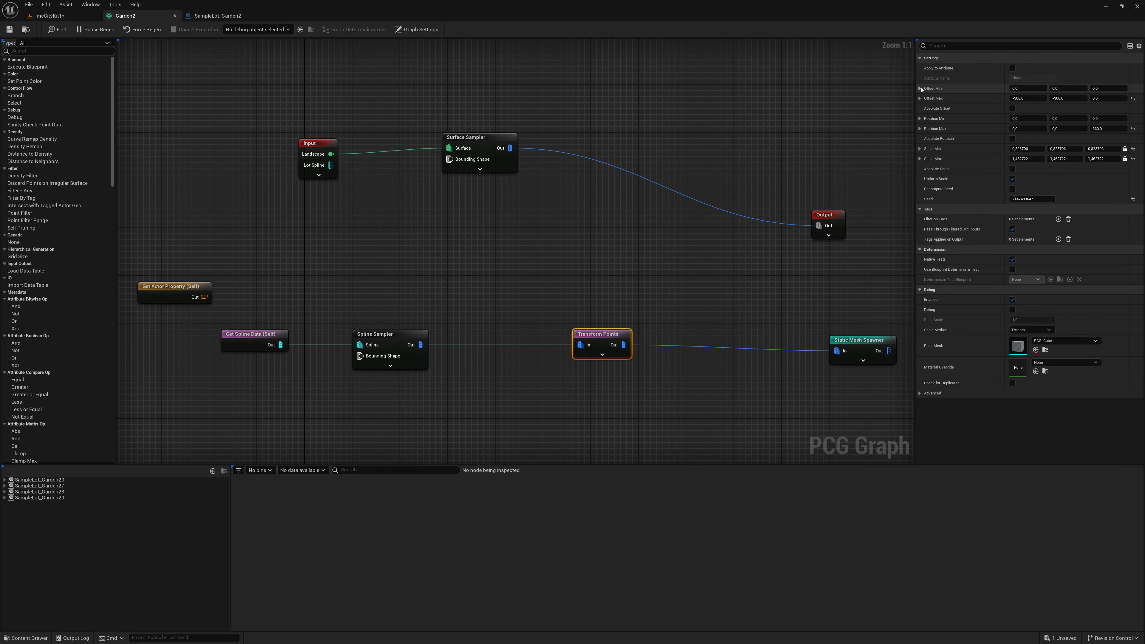
pyautogui.click(1046, 199)
pyautogui.click(1047, 199)
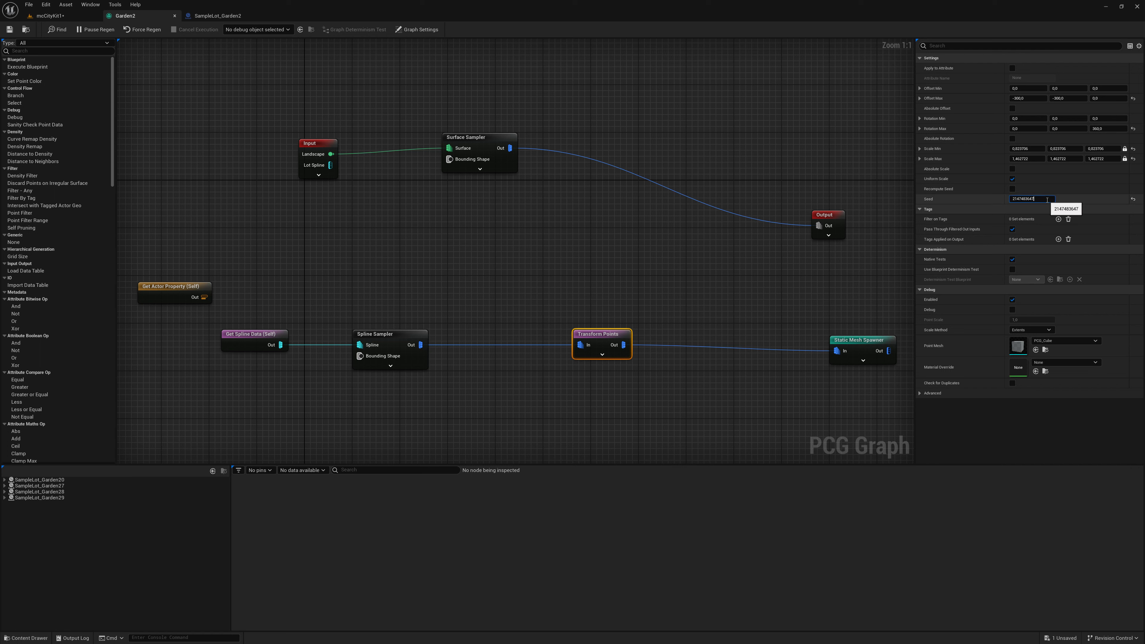
pyautogui.press('Return')
pyautogui.click(9, 29)
pyautogui.click(49, 16)
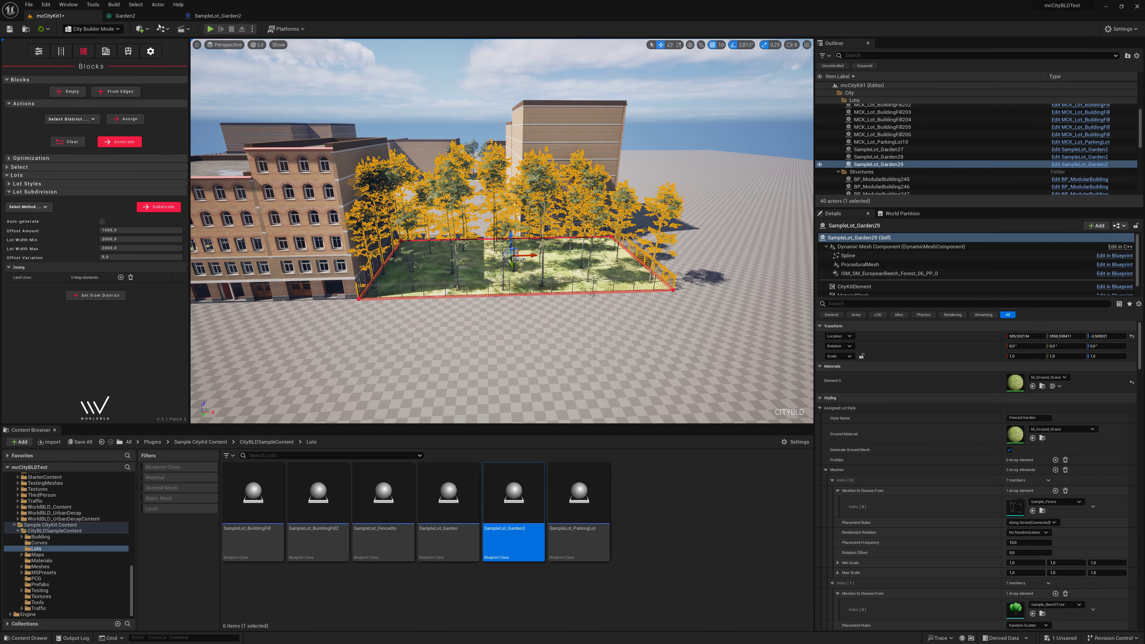
pyautogui.click(130, 15)
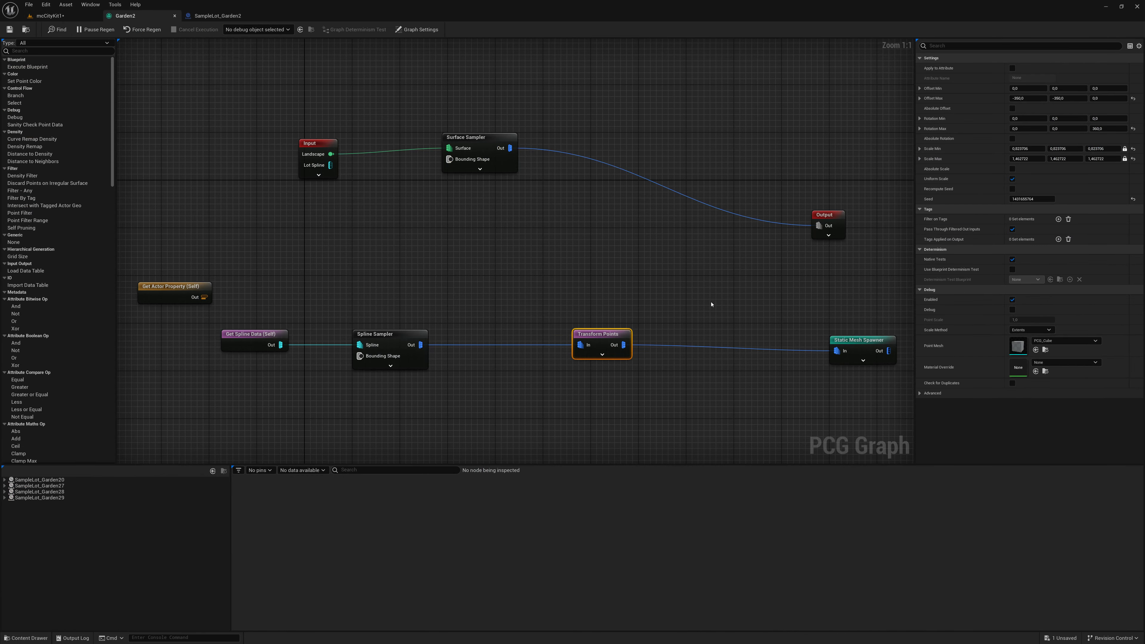
pyautogui.click(1050, 199)
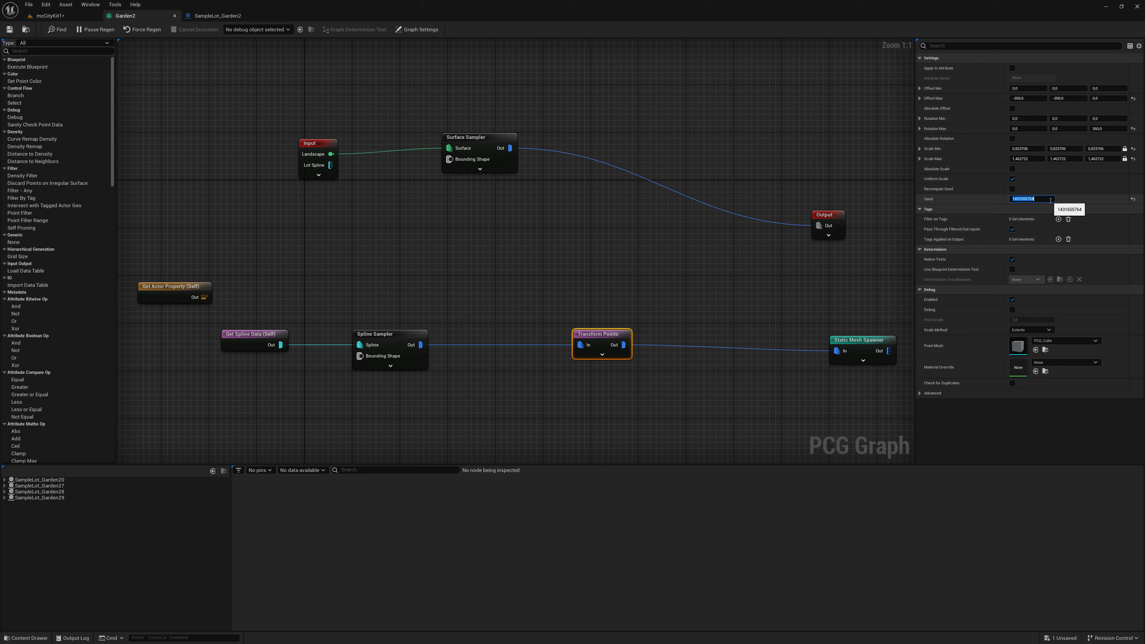
pyautogui.click(1050, 200)
pyautogui.press('Return')
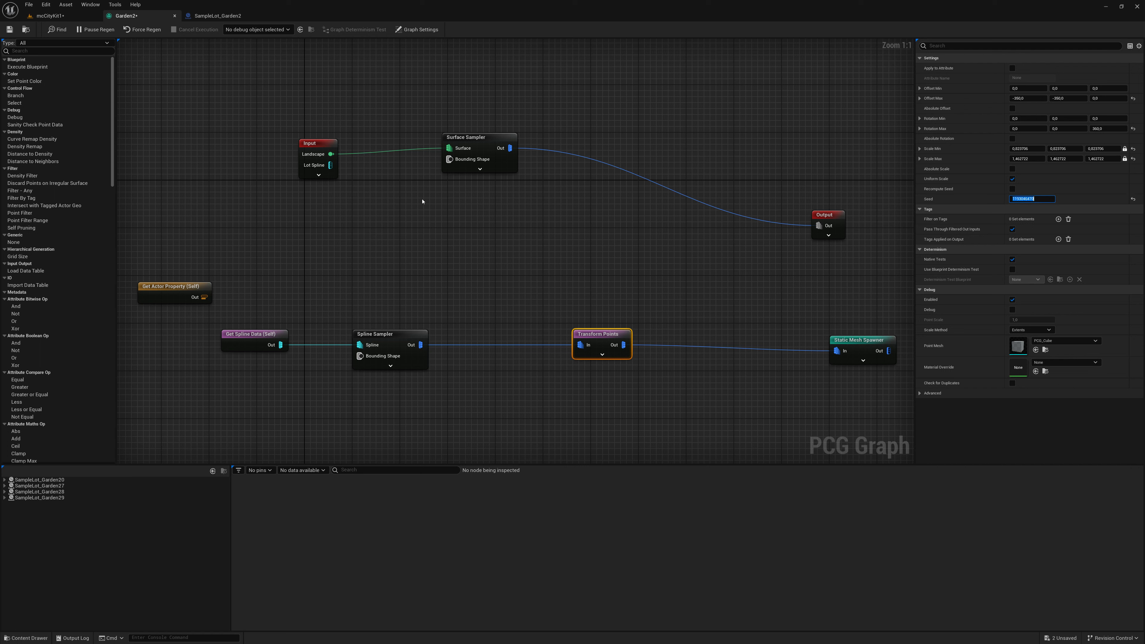
pyautogui.hotkey('ctrl', 's')
pyautogui.click(50, 15)
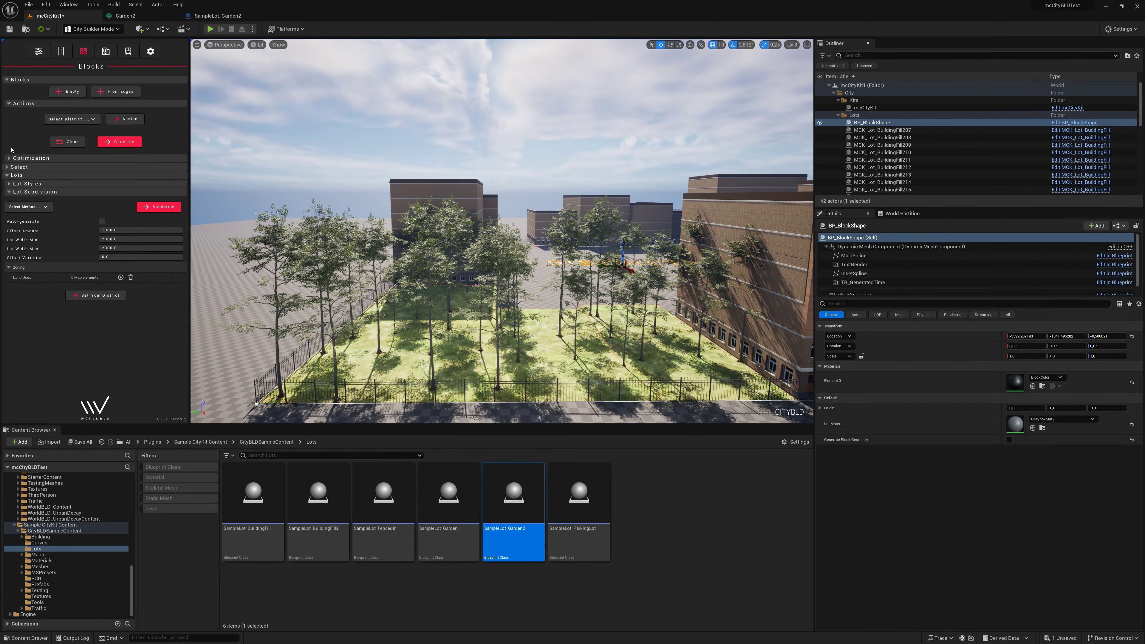
# Step: Add a second Static Mesh Spawner entry using SM_EuropeanBeech_Sapling_01
pyautogui.click(129, 15)
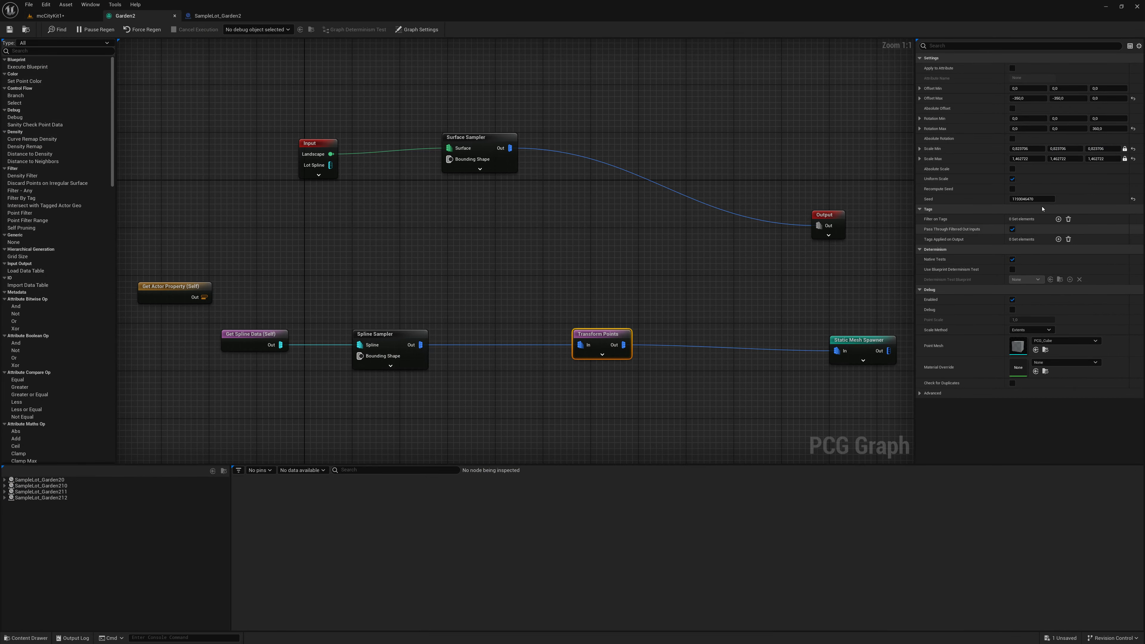
pyautogui.click(879, 344)
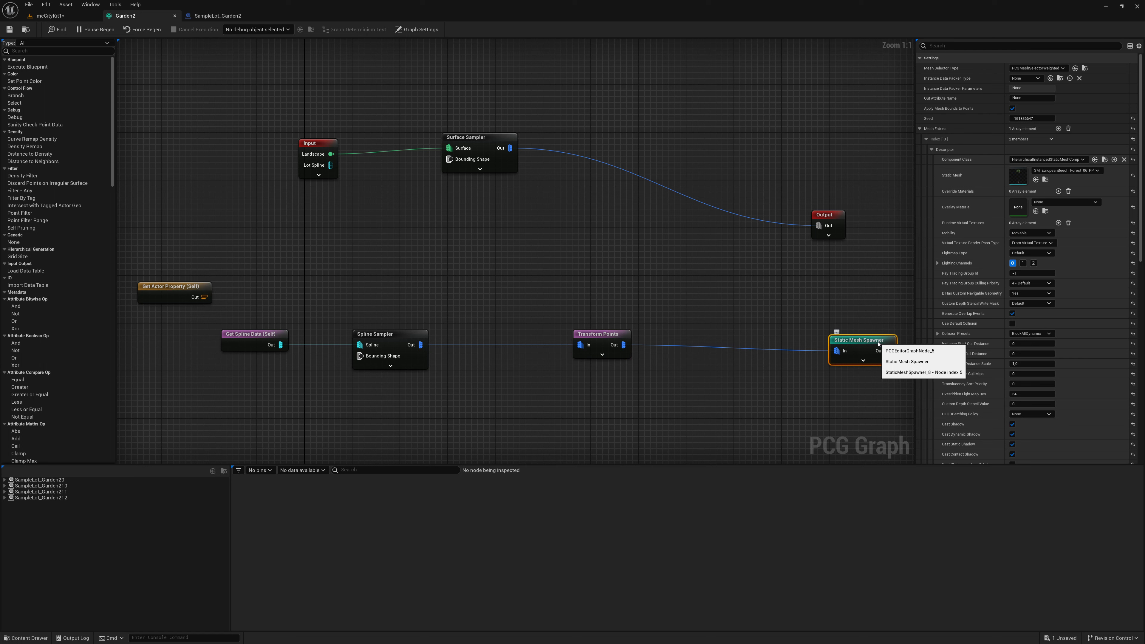
pyautogui.click(932, 150)
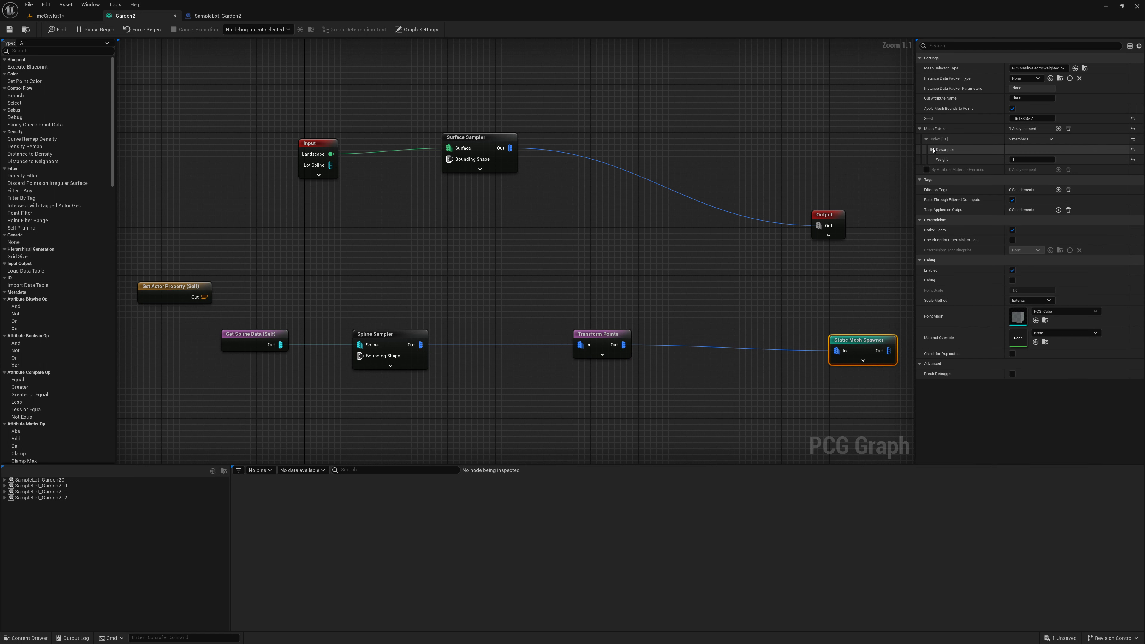
pyautogui.click(1058, 129)
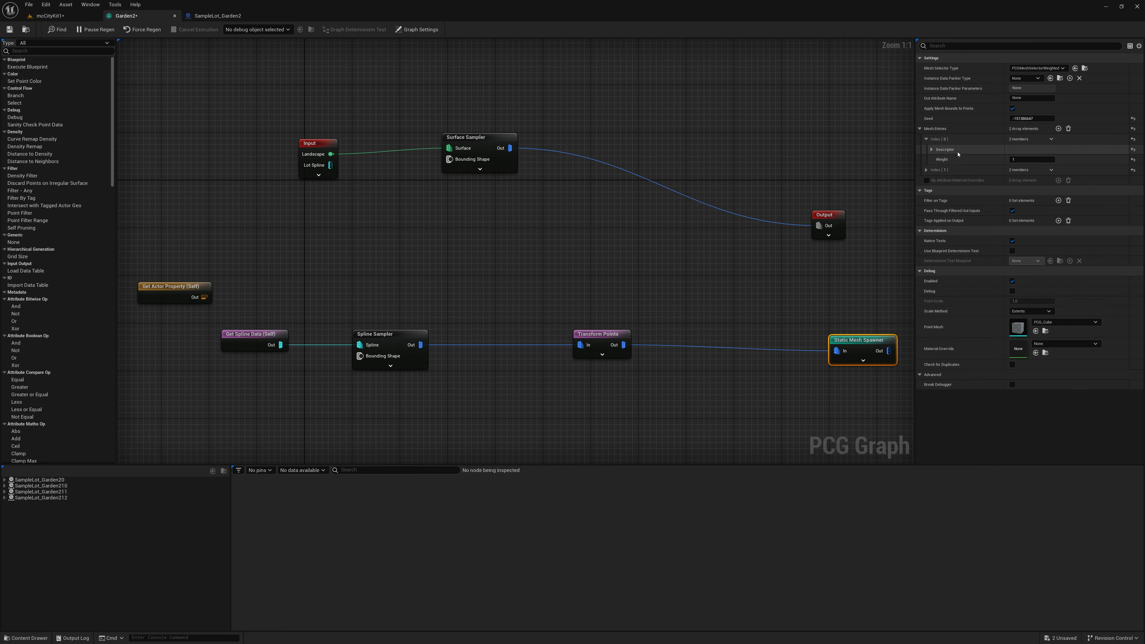
pyautogui.click(927, 170)
pyautogui.click(26, 638)
pyautogui.click(548, 519)
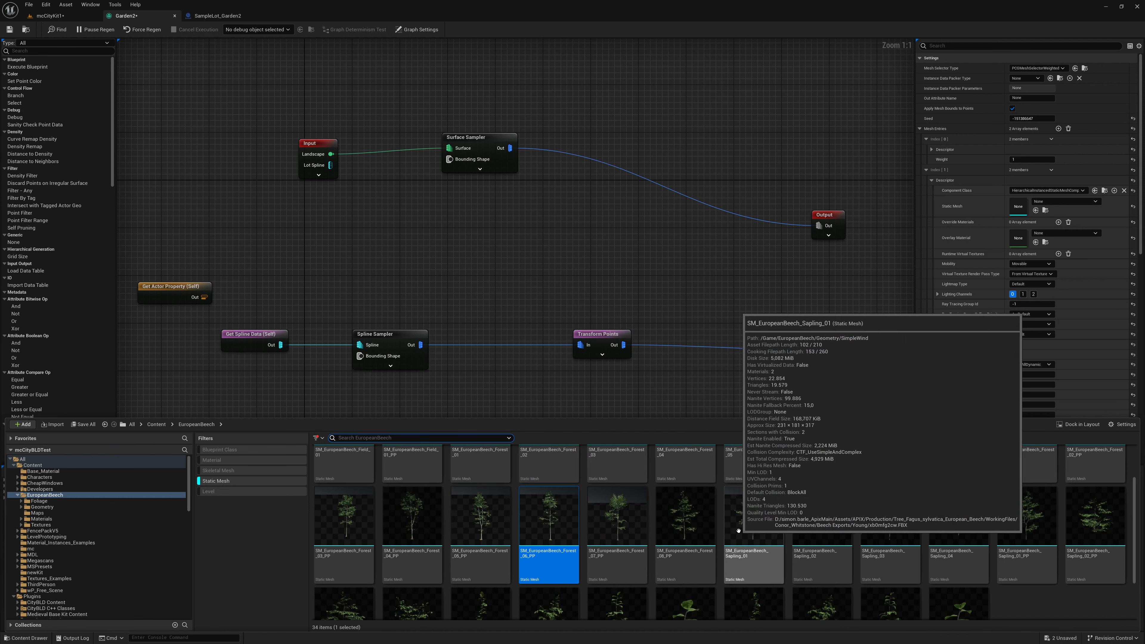
pyautogui.moveTo(738, 531); pyautogui.dragTo(1038, 201)
pyautogui.click(931, 180)
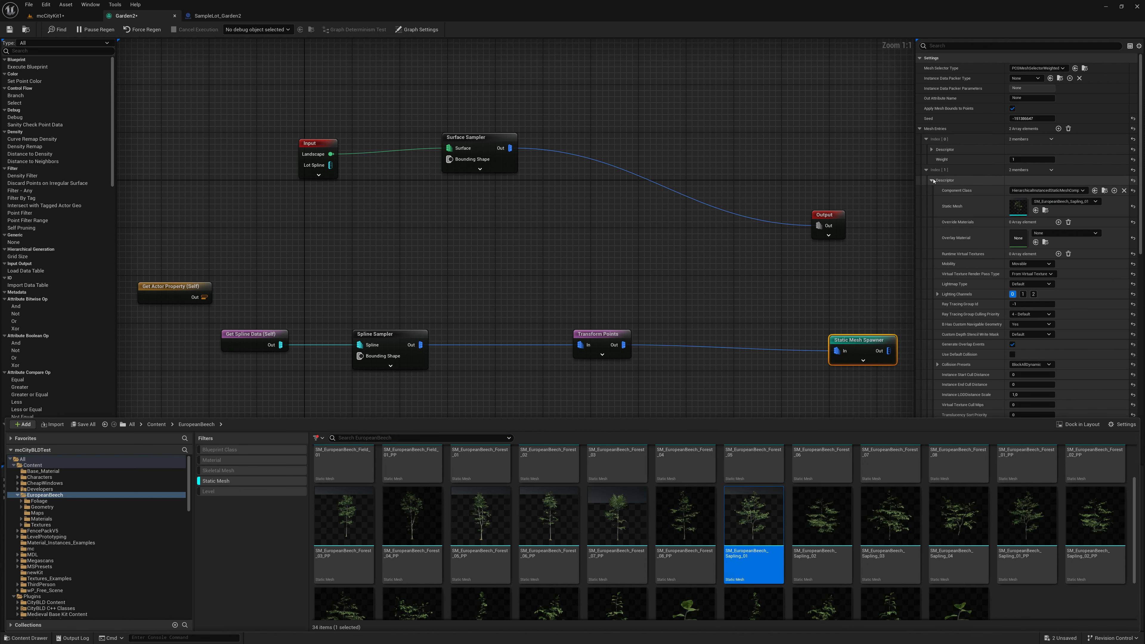
# Step: Add a third mesh entry assigned SM_EuropeanBeech_Forest_08_PP
pyautogui.click(1058, 128)
pyautogui.click(925, 201)
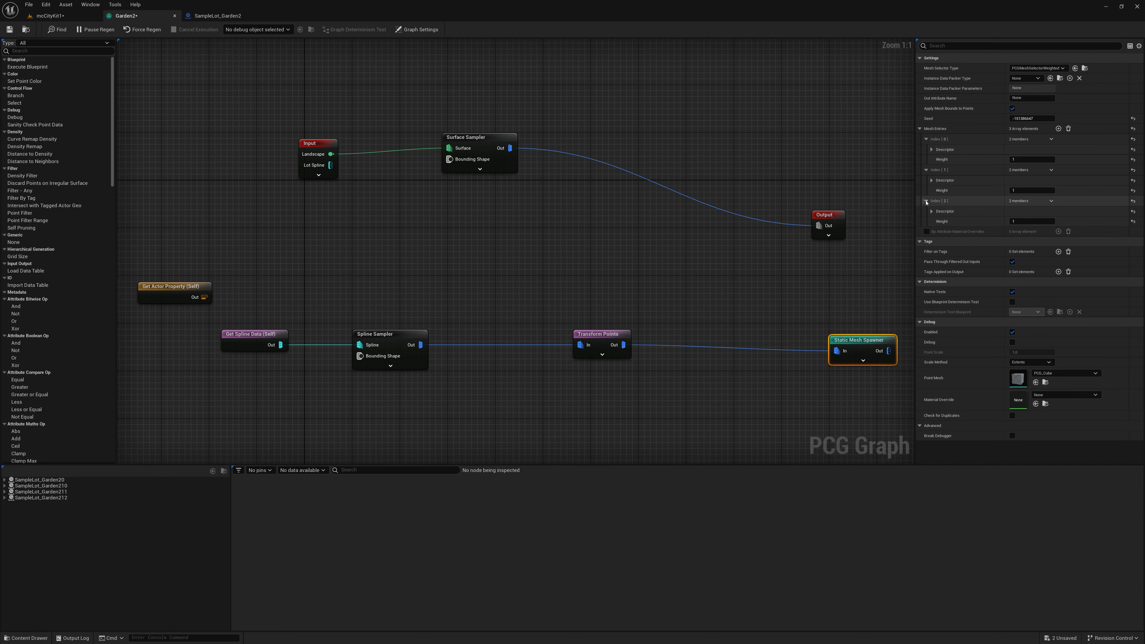
pyautogui.click(932, 212)
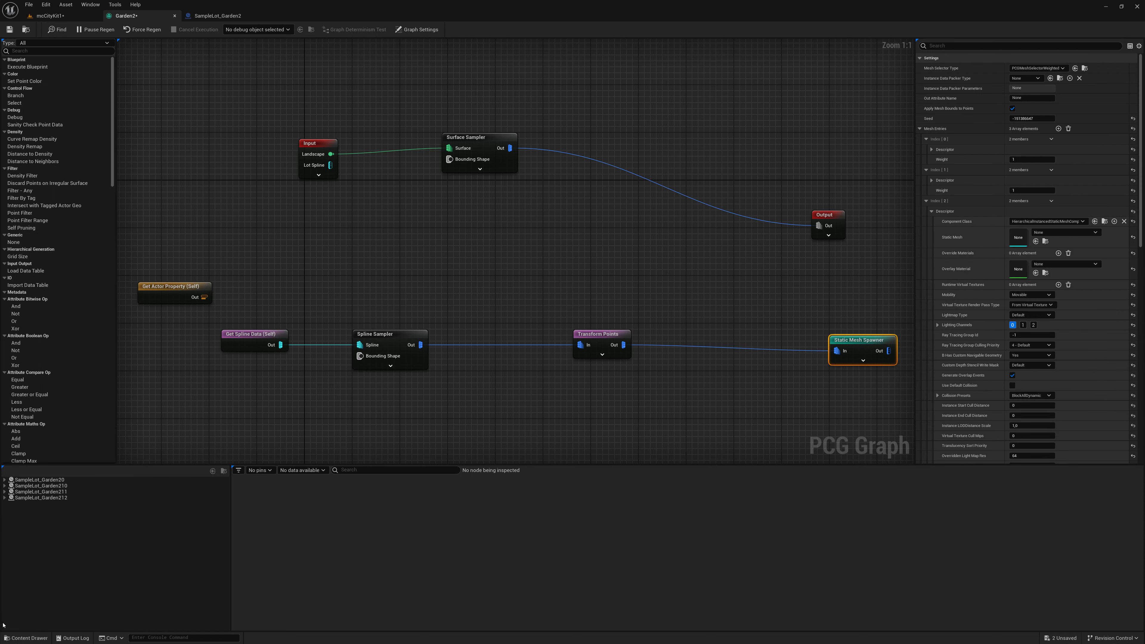
pyautogui.click(26, 638)
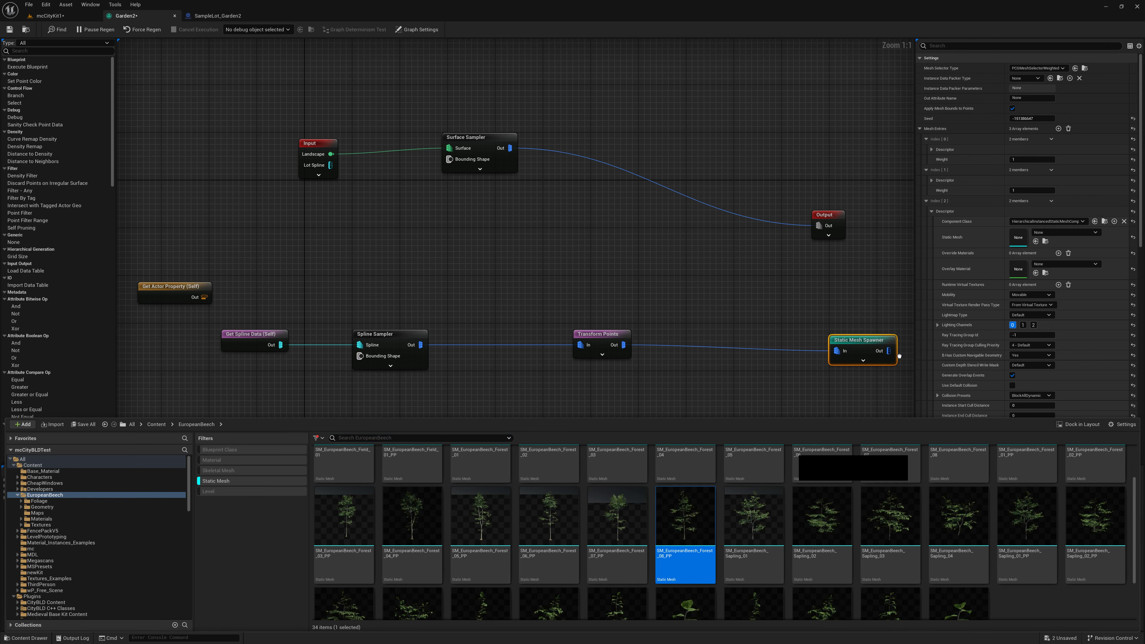
pyautogui.moveTo(679, 528); pyautogui.dragTo(1018, 237)
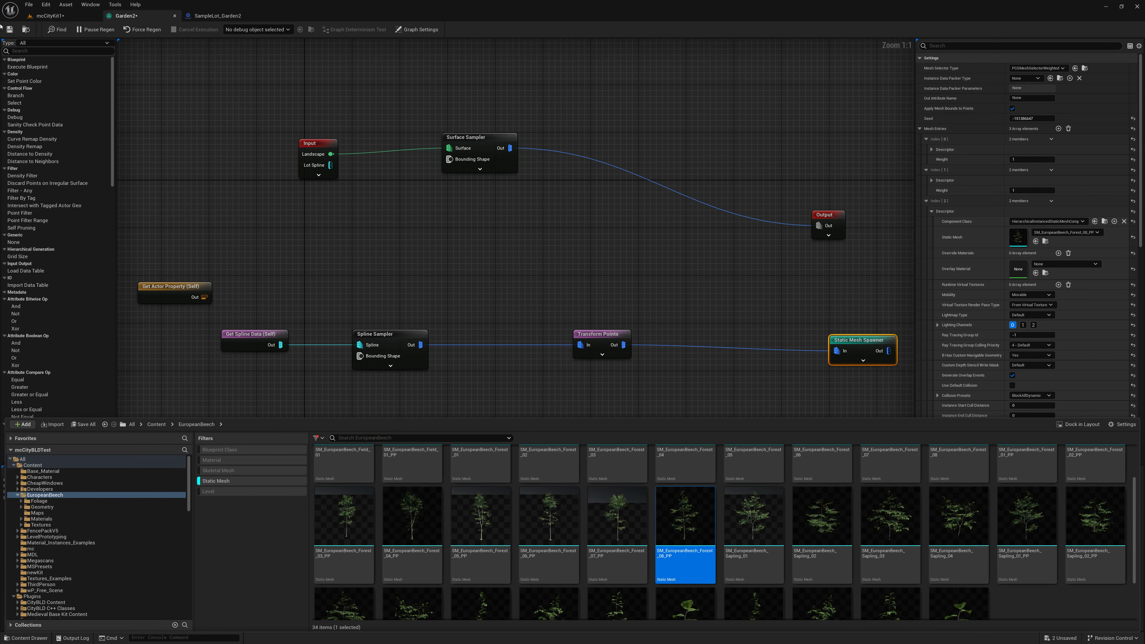
pyautogui.click(44, 16)
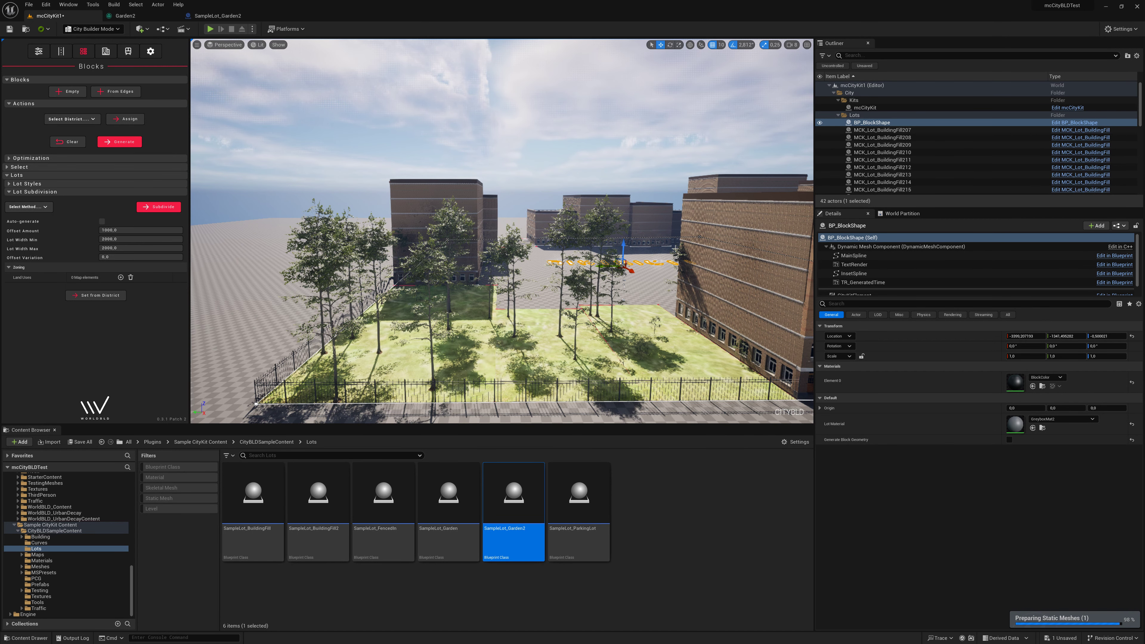
# Step: Frame the selected block, then clear and regenerate its buildings and mixed beech garden
pyautogui.press('f')
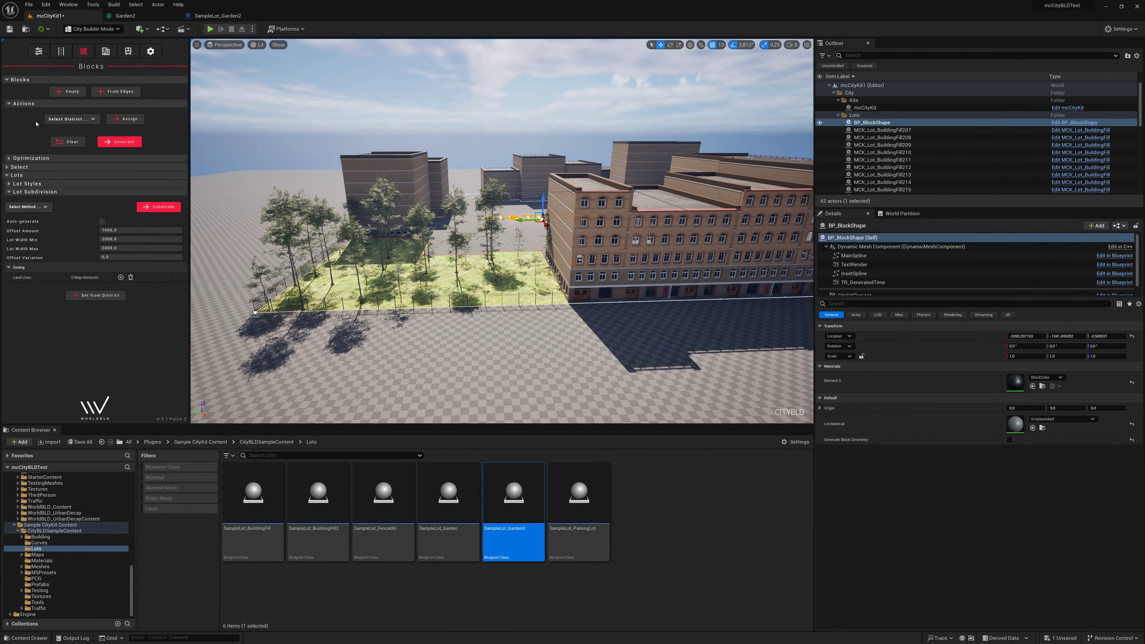
pyautogui.click(133, 143)
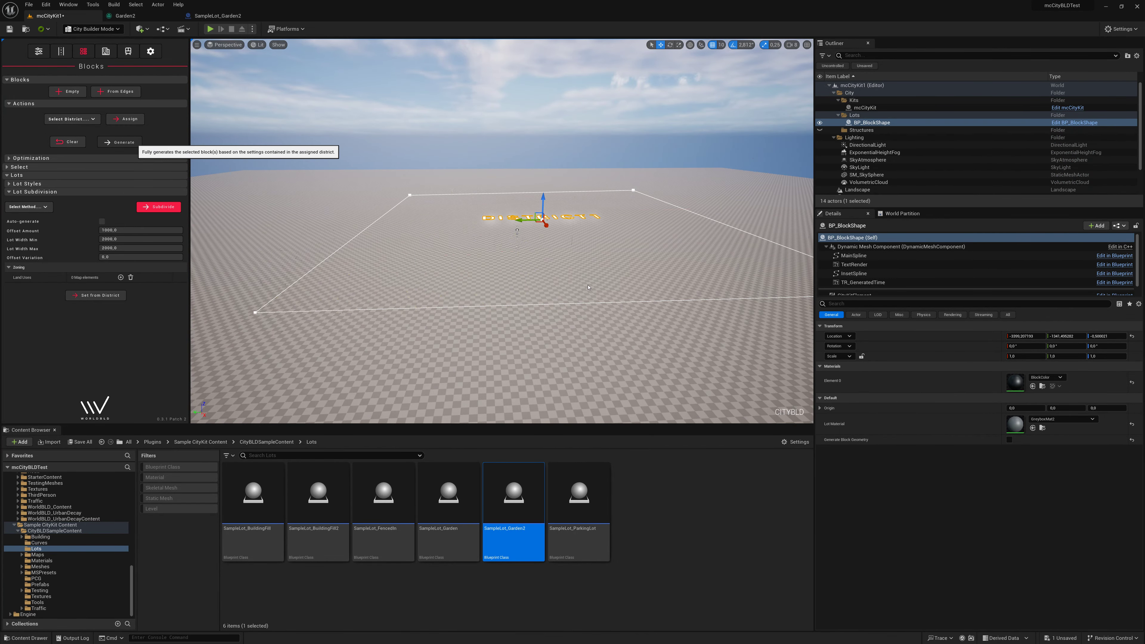
pyautogui.click(119, 142)
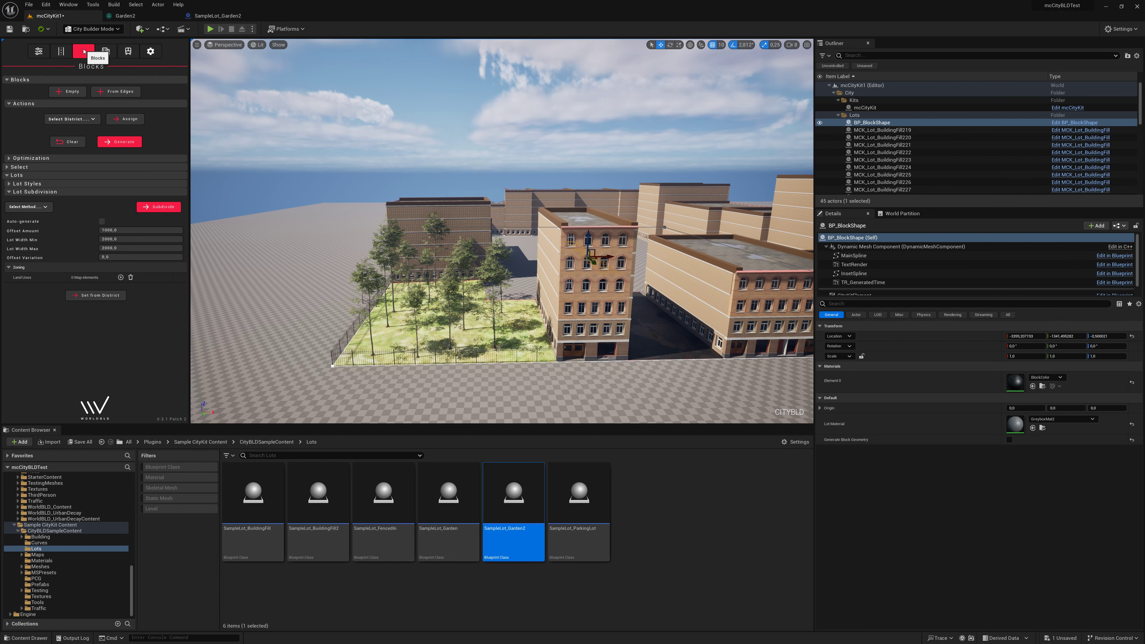
# Step: Set Transform Points Offset Max X and Y to 0 in Garden2 and save the graph
pyautogui.click(131, 16)
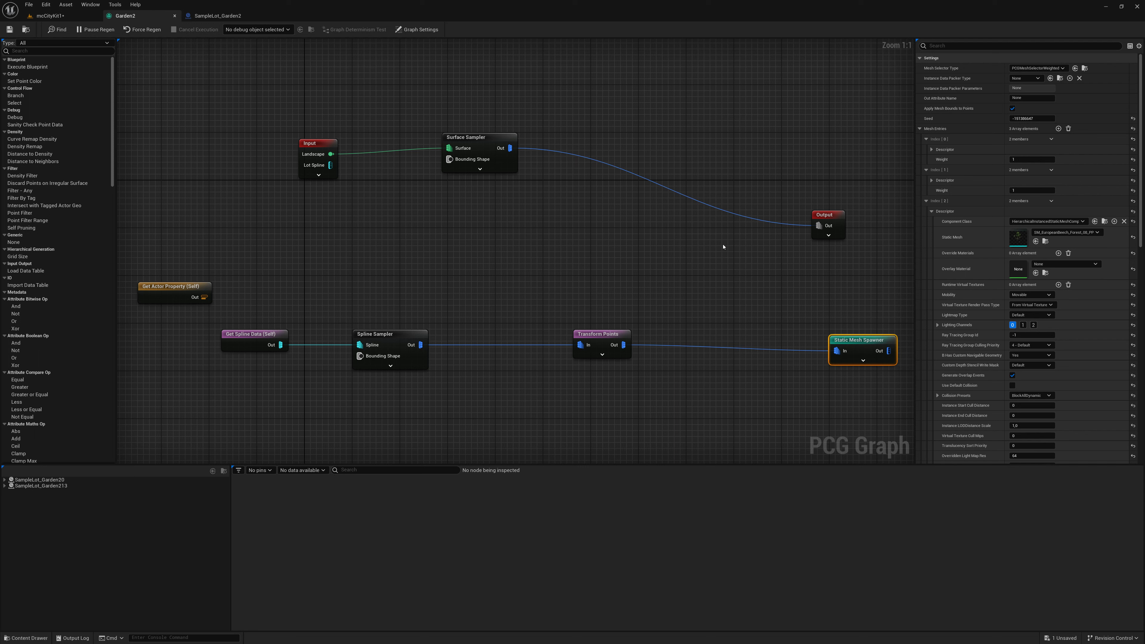
pyautogui.click(599, 338)
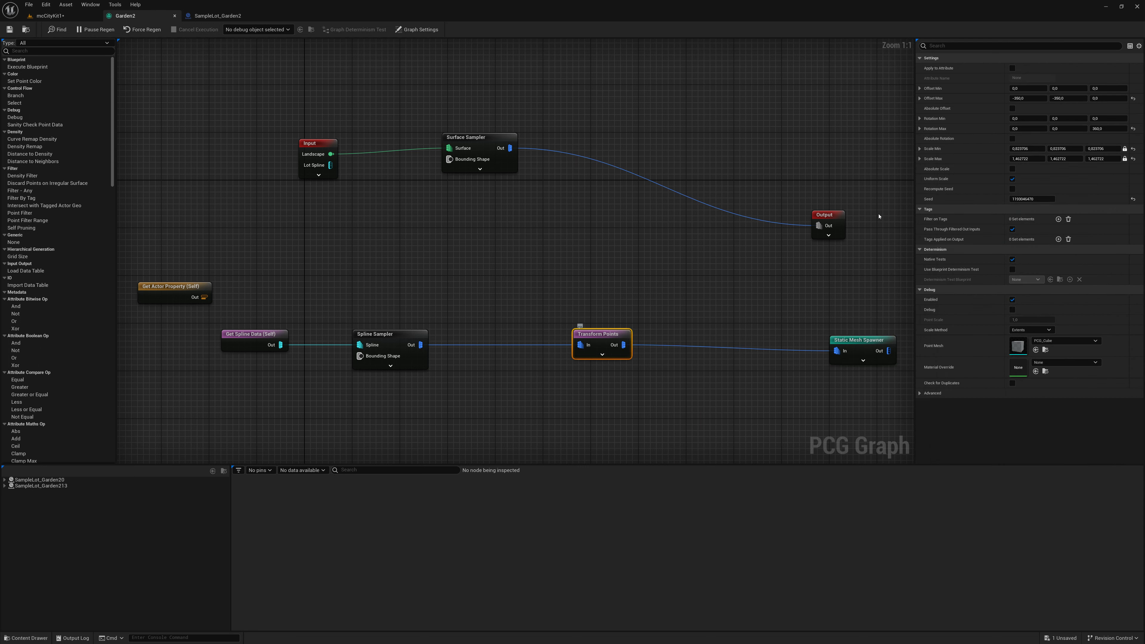
pyautogui.click(1028, 98)
pyautogui.write('0')
pyautogui.press('Return')
pyautogui.click(1075, 98)
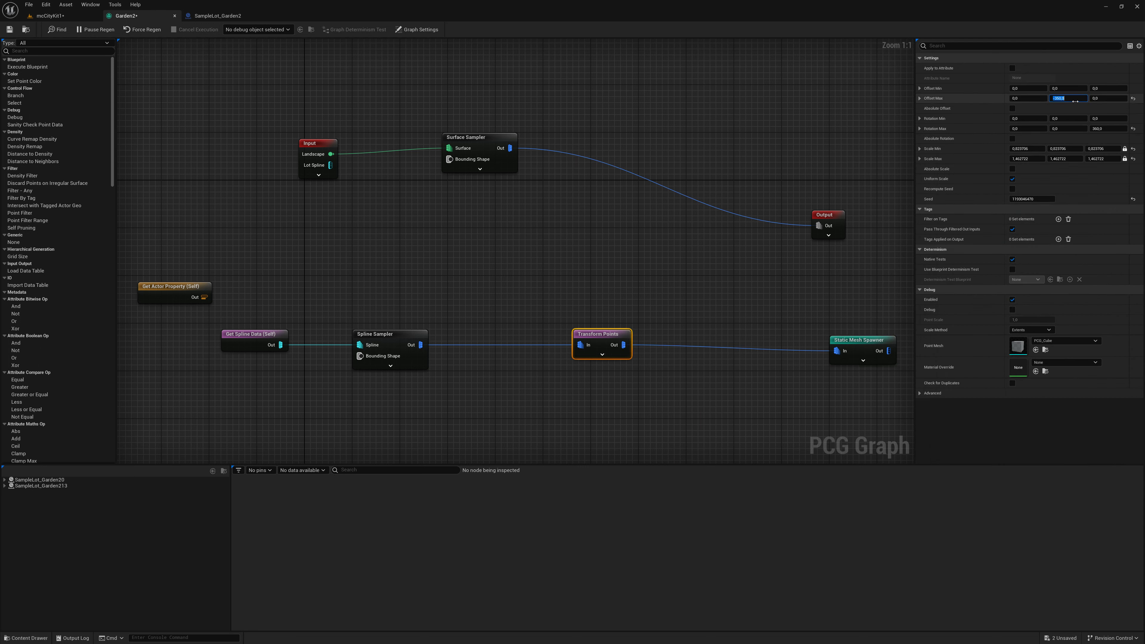
pyautogui.write('0')
pyautogui.press('Return')
pyautogui.click(9, 29)
pyautogui.click(49, 15)
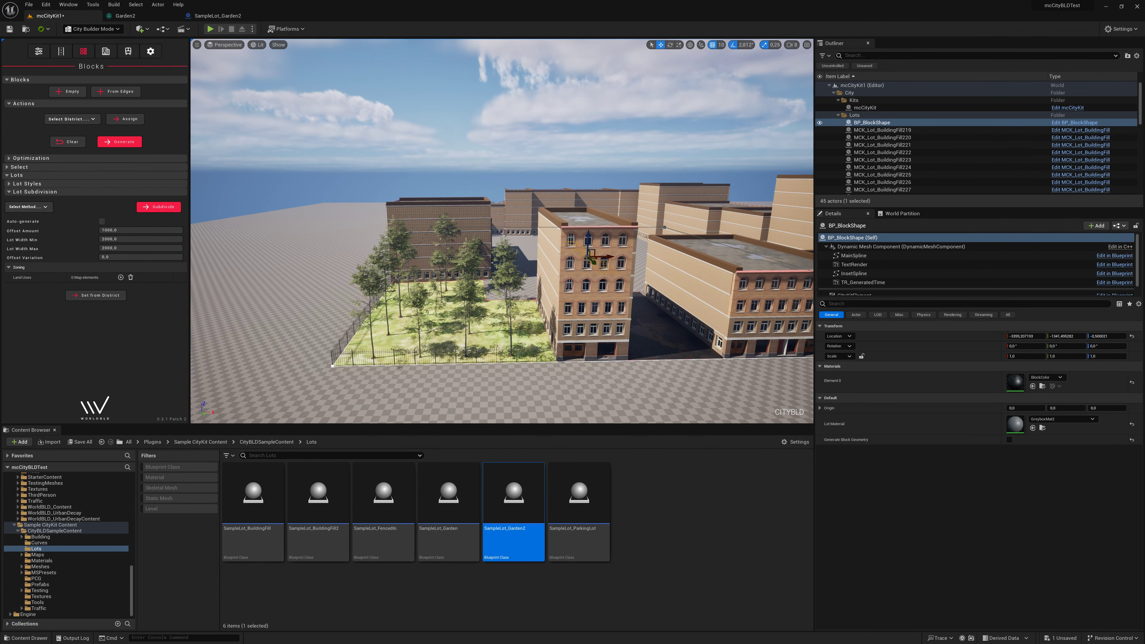
# Step: Orbit to the garden's far side and recheck Garden2's Offset Max X value
pyautogui.keyDown('alt'); pyautogui.moveTo(496, 271); pyautogui.dragTo(264, 271); pyautogui.keyUp('alt')
pyautogui.click(125, 15)
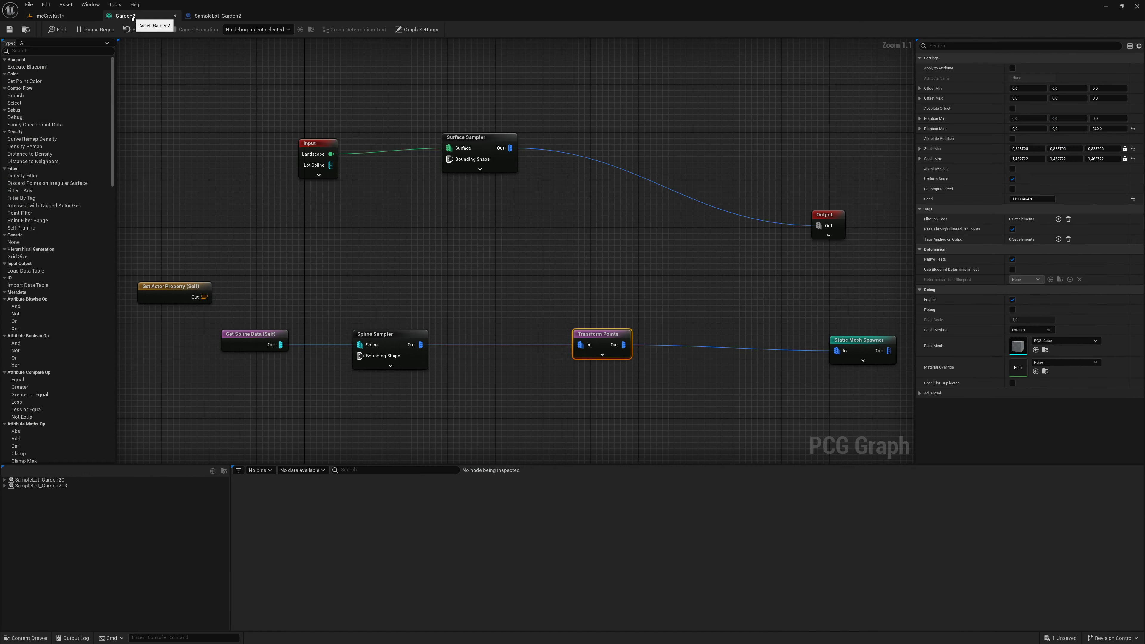
pyautogui.click(1019, 97)
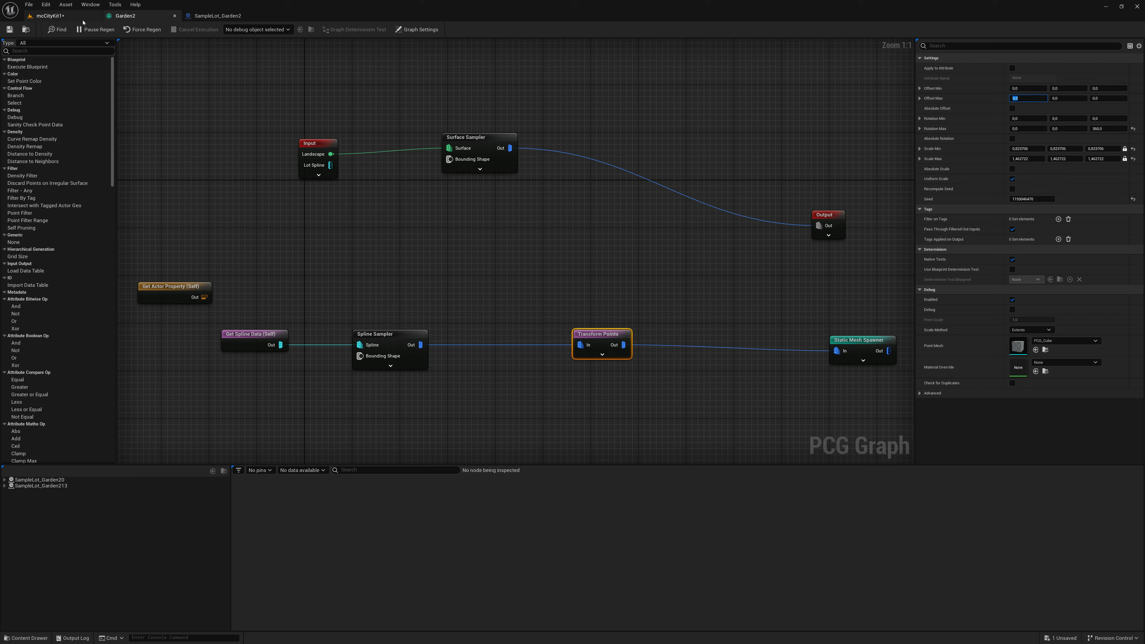
pyautogui.write('-')
pyautogui.click(50, 15)
# Step: Fly the view along the brick buildings and save the mcCityKit1 level
pyautogui.moveTo(496, 225)
pyautogui.mouseDown(button='right')
pyautogui.moveTo(541, 226)
pyautogui.moveTo(457, 230)
pyautogui.mouseUp(button='right')
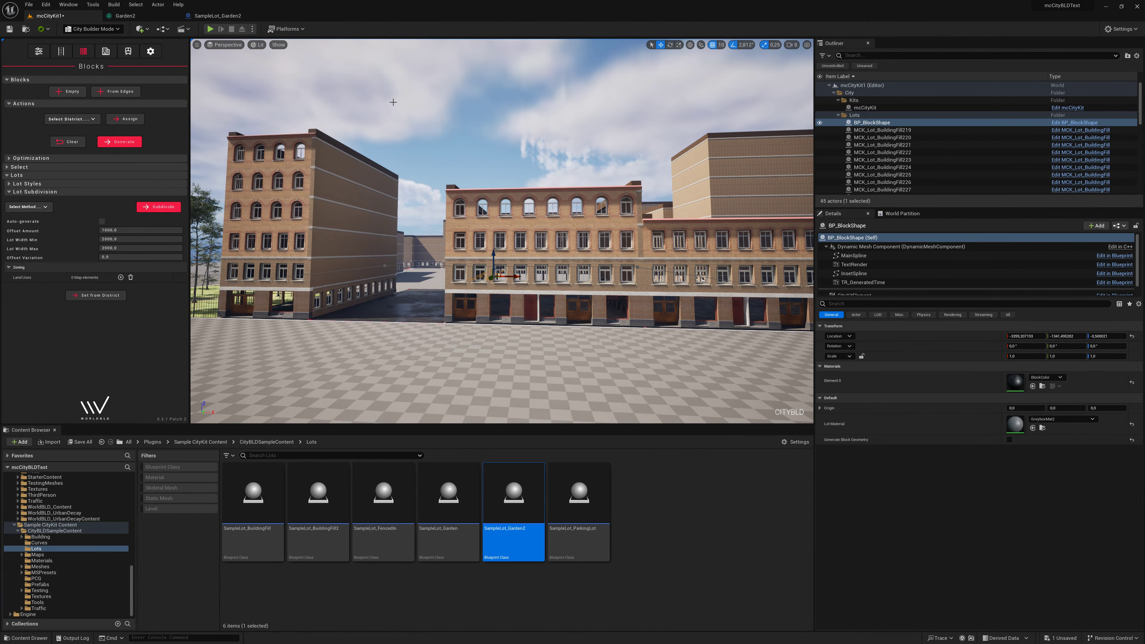
pyautogui.click(22, 30)
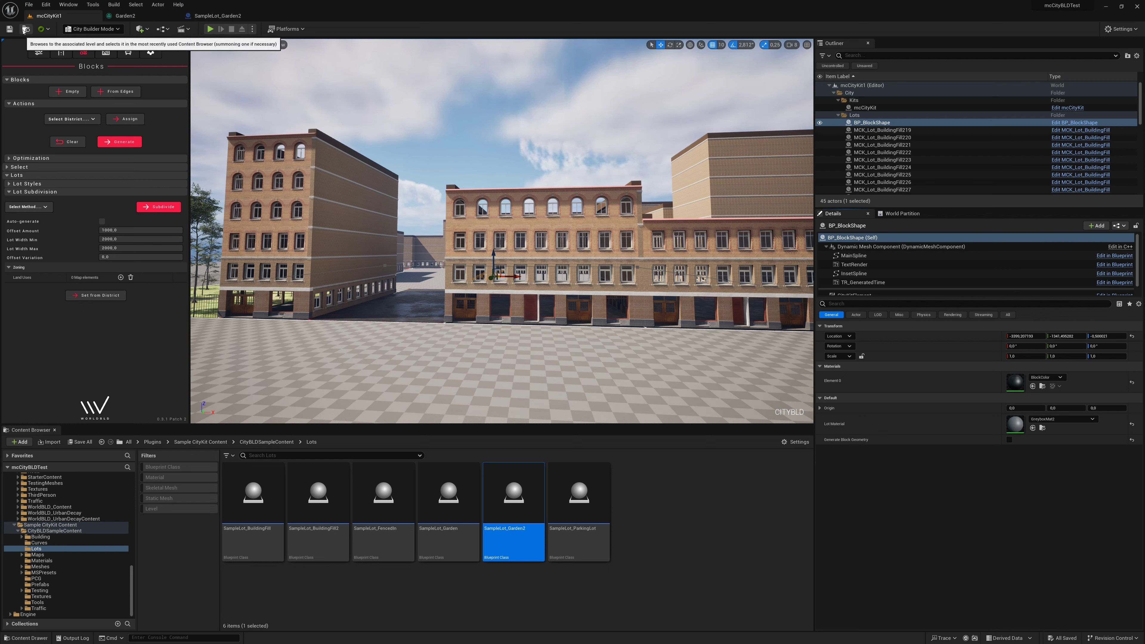